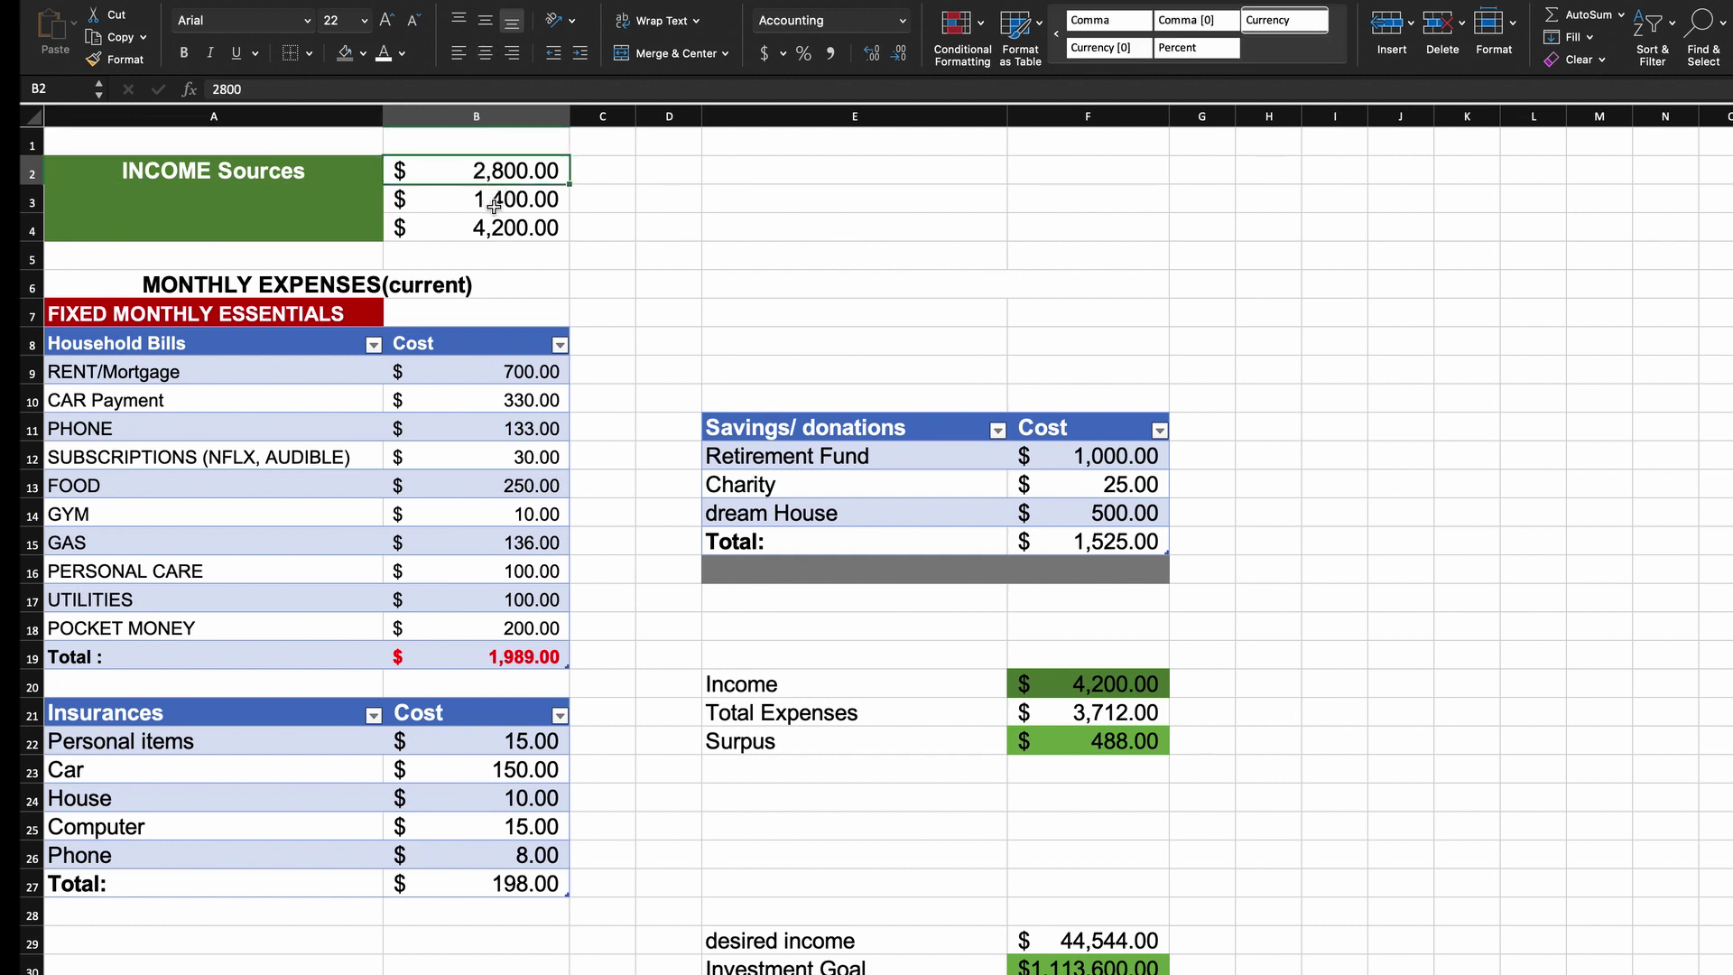
Fill the income total cell B4 with green.
left_click(494, 205)
left_click(494, 231)
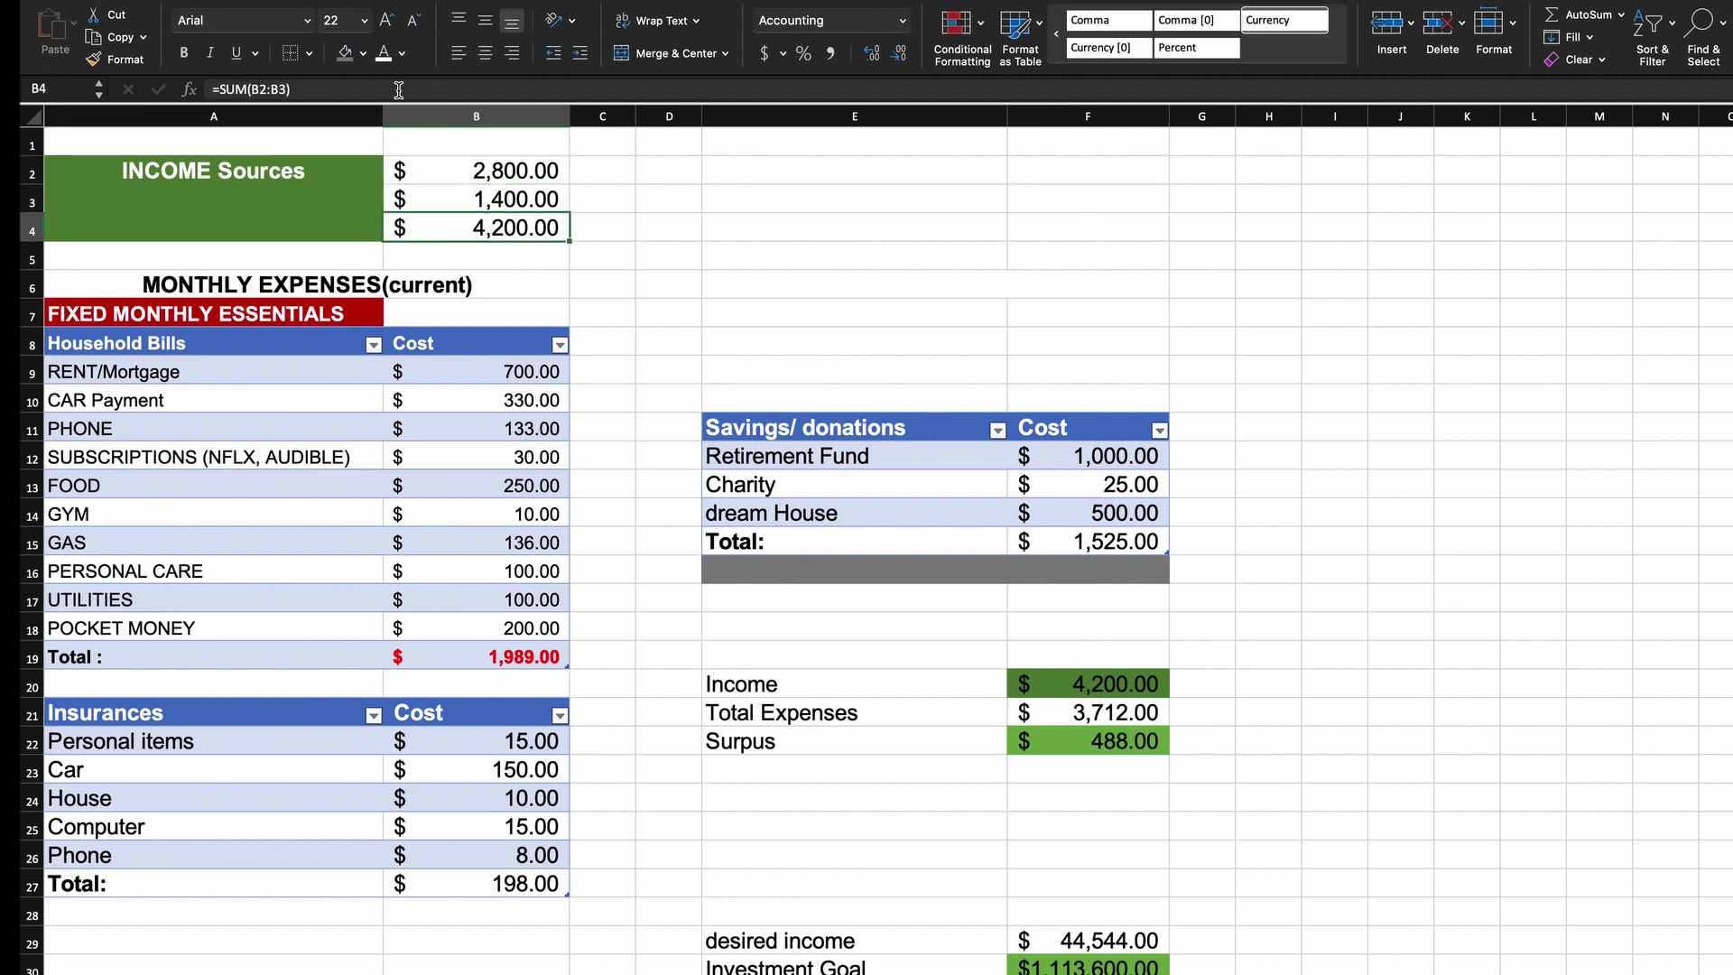
left_click(362, 53)
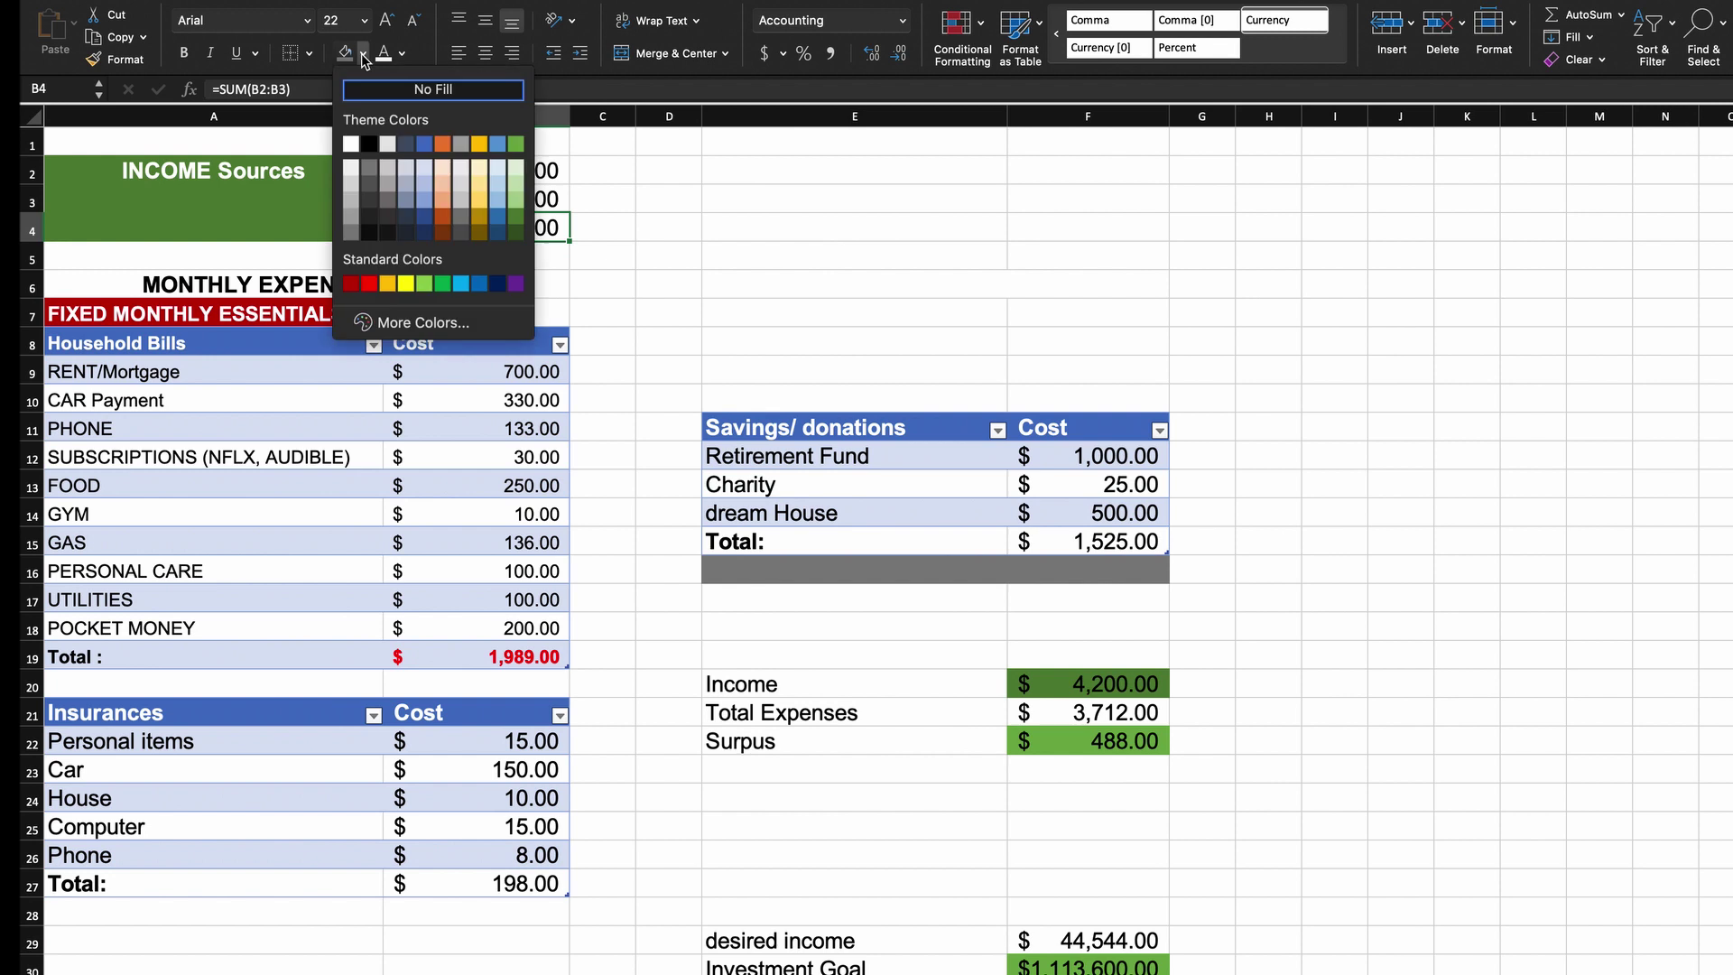
left_click(515, 145)
scroll(457, 282, "down", 1)
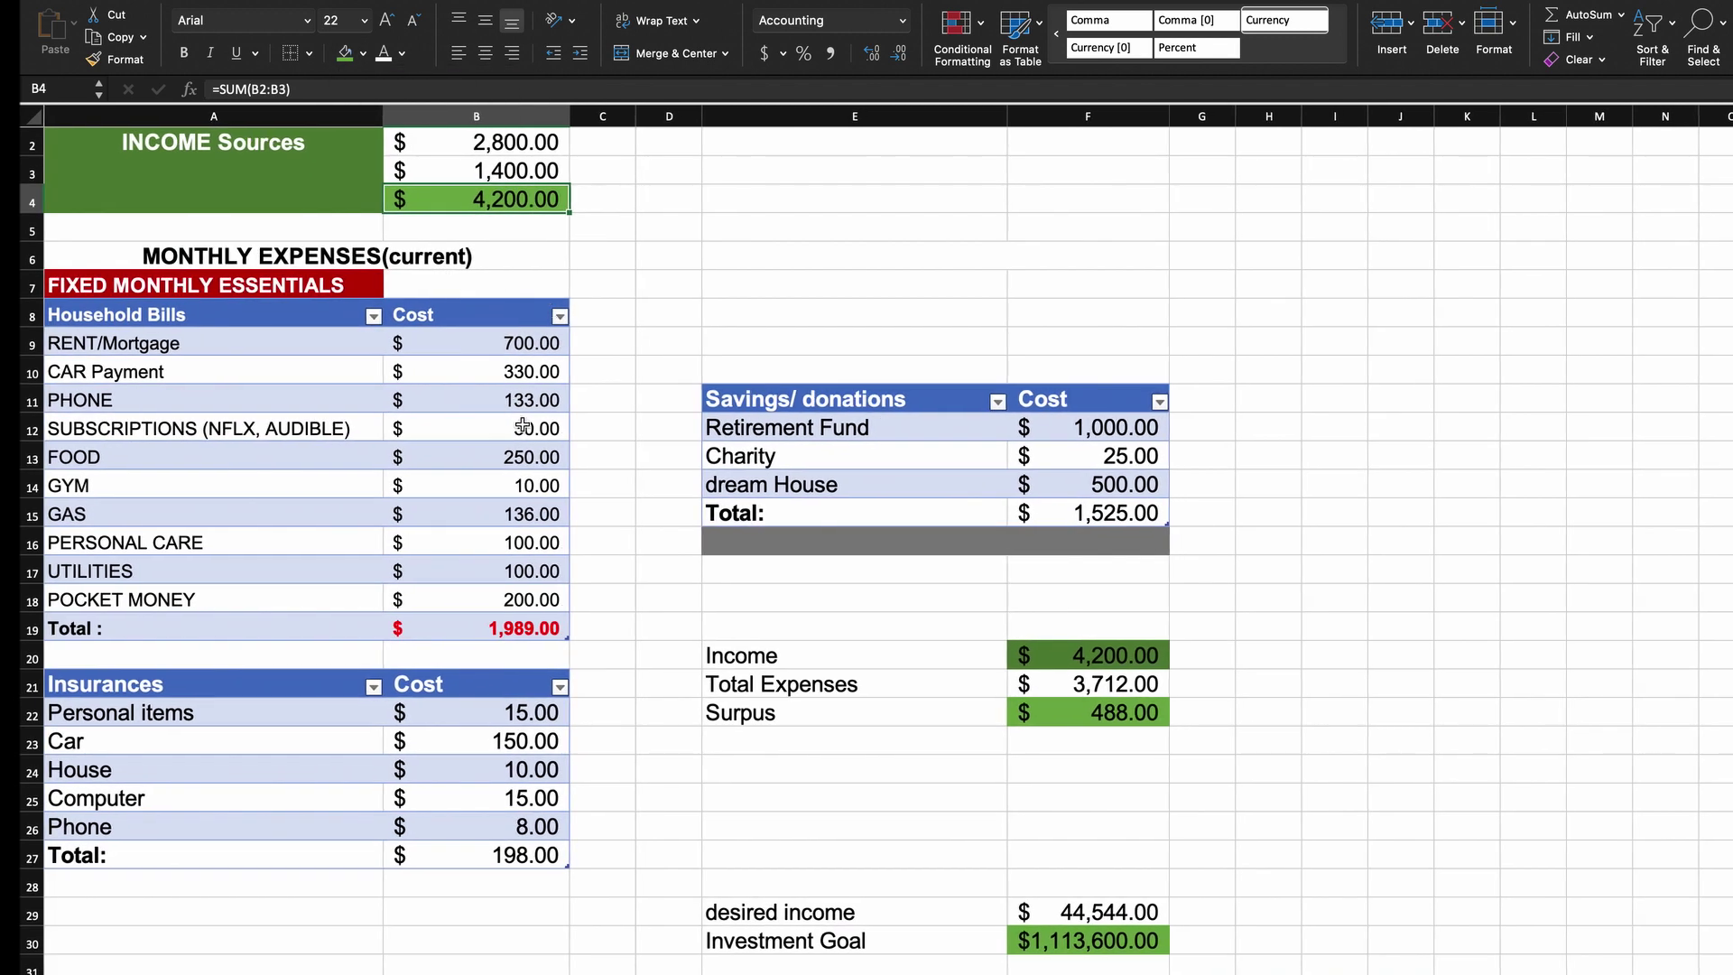
scroll(523, 426, "down", 2)
scroll(533, 379, "up", 1)
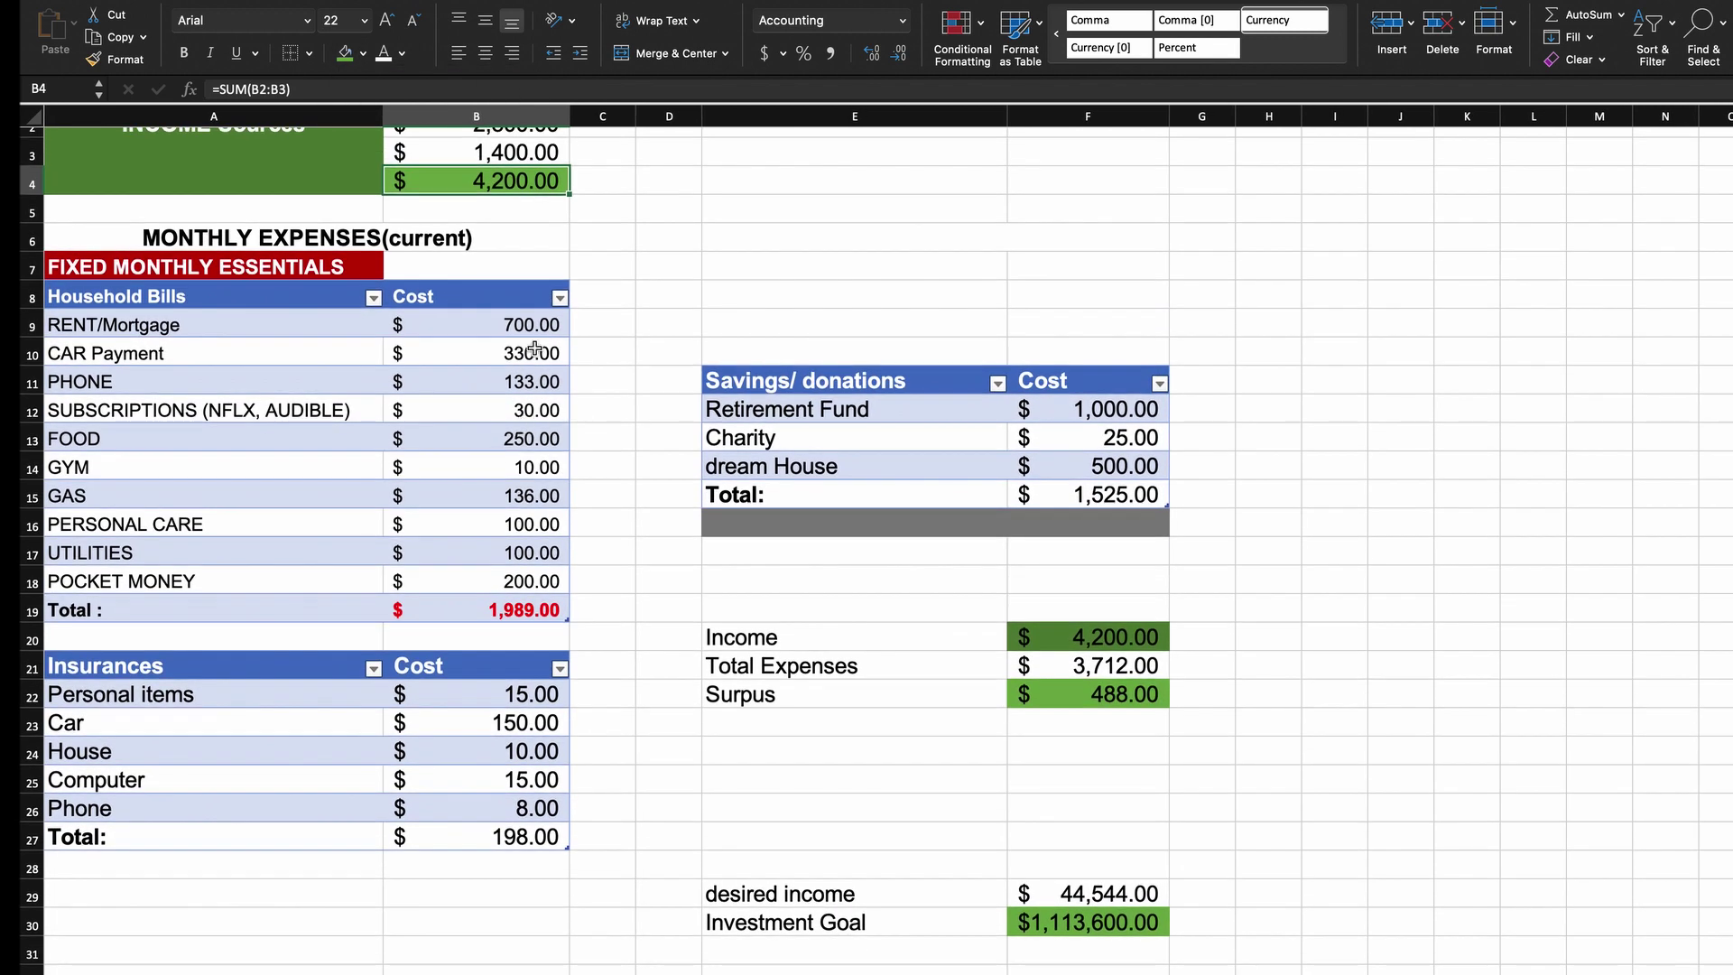
scroll(535, 350, "up", 1)
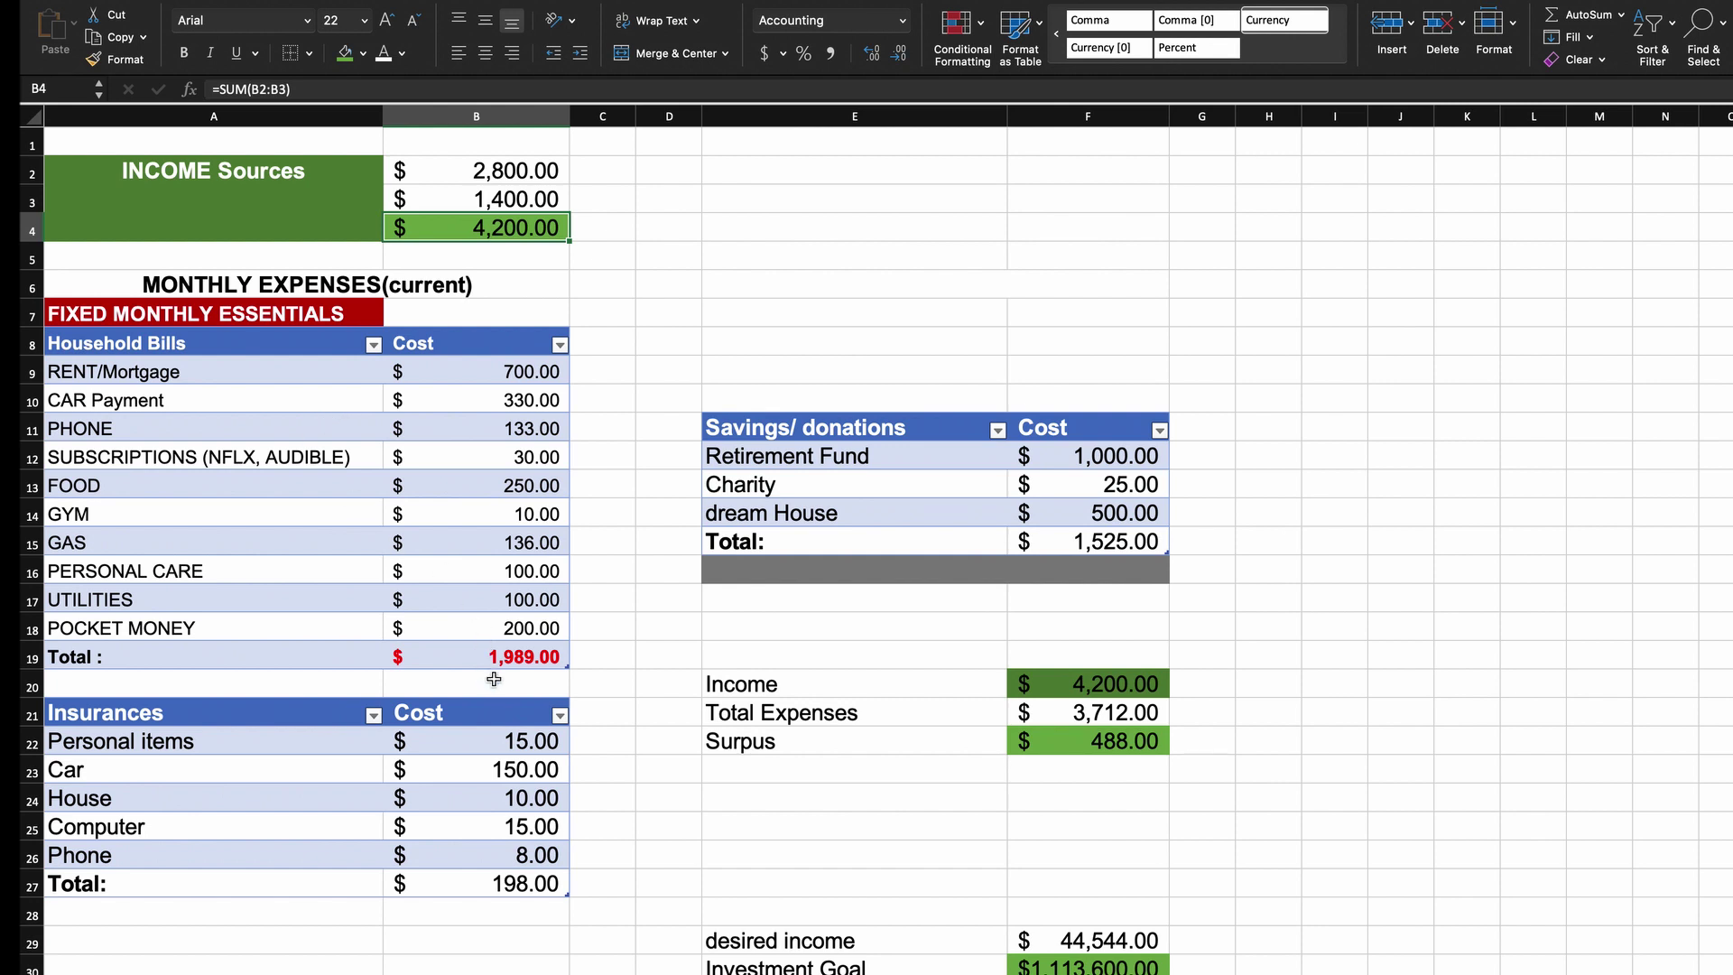
Try a red fill on the Insurances total cell B27 and undo it.
left_click(498, 888)
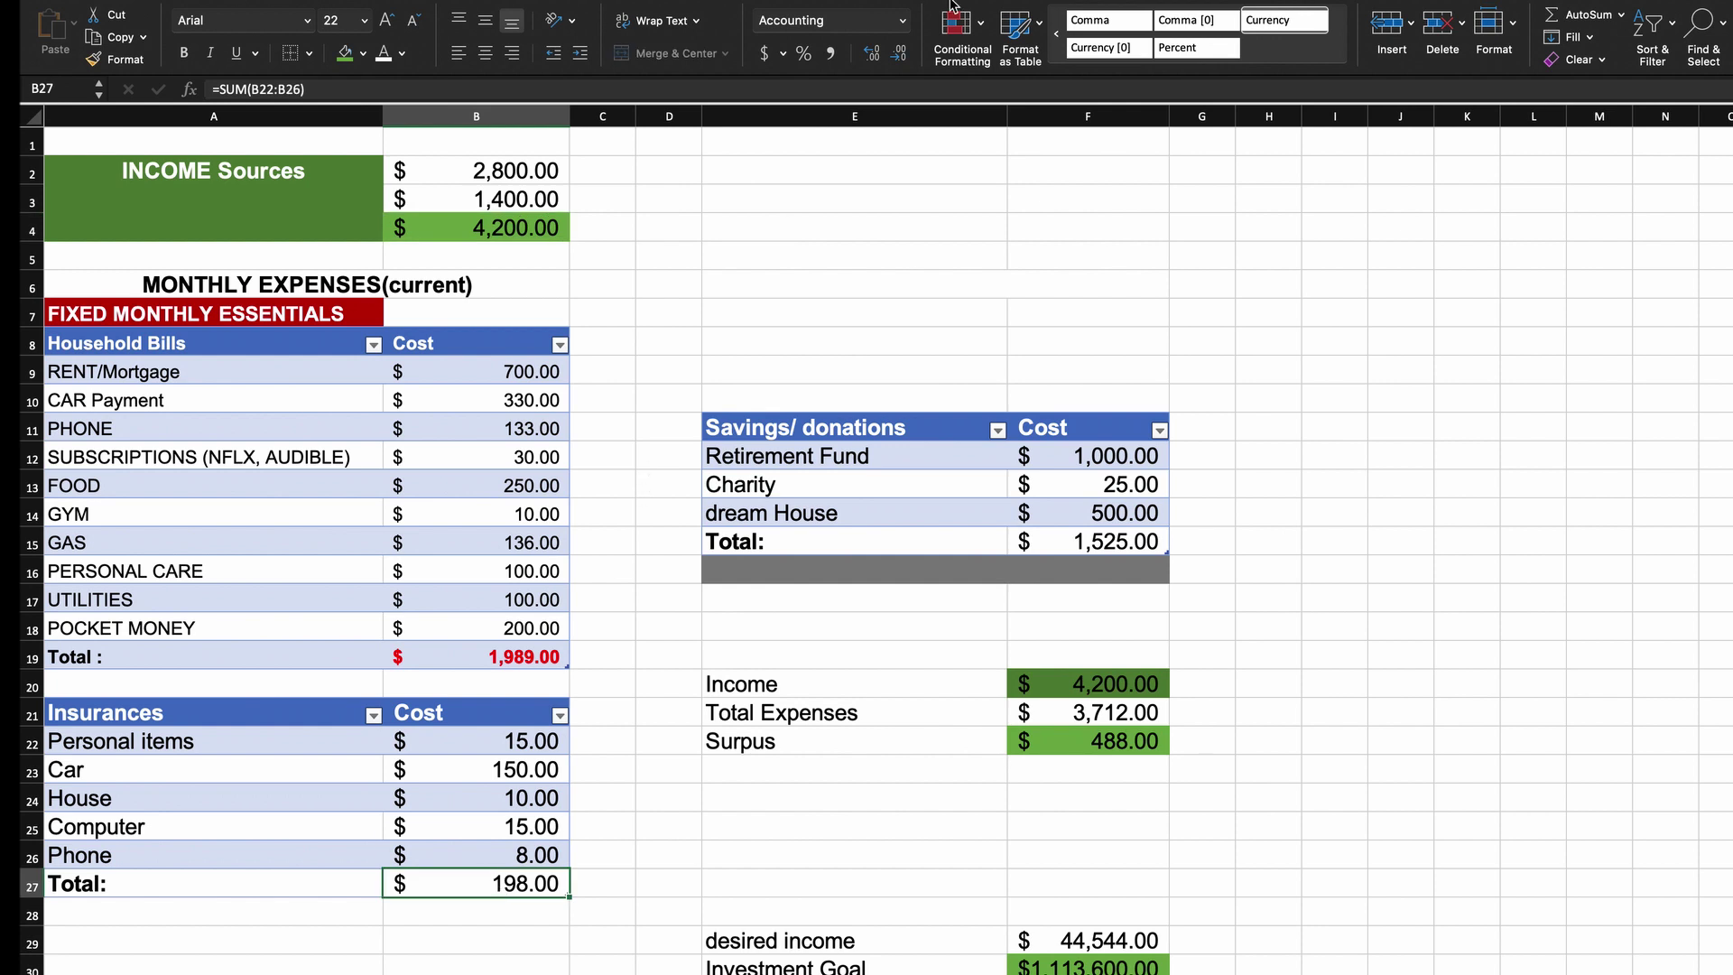
left_click(362, 54)
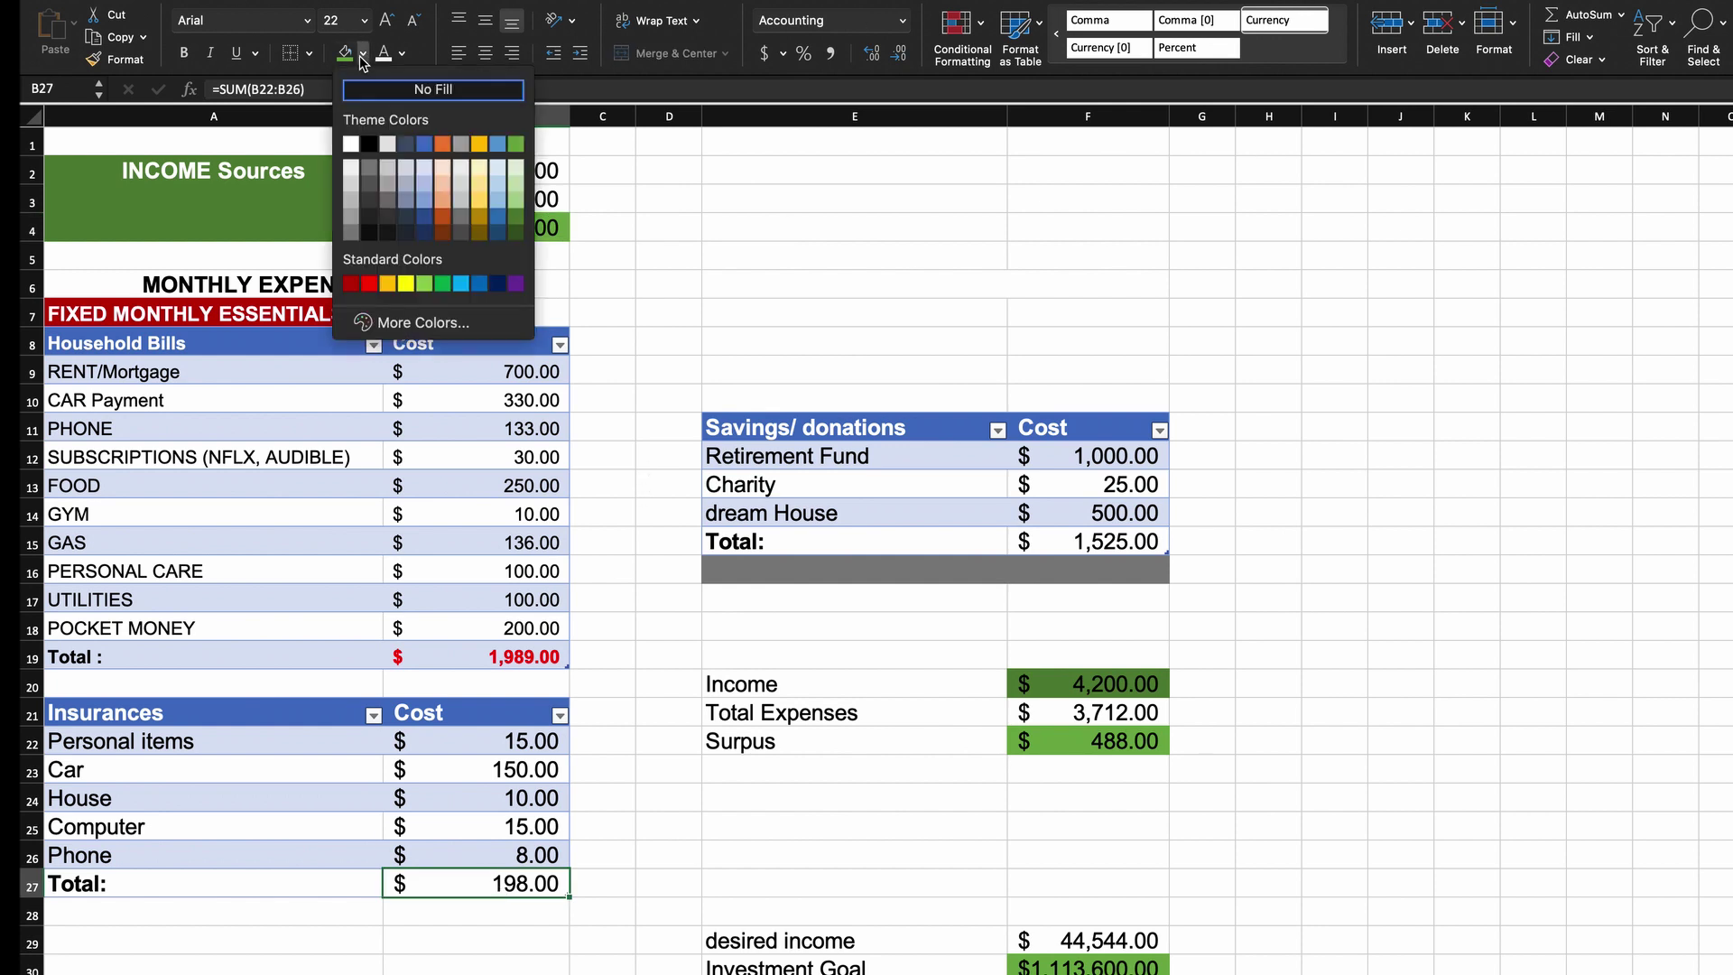
left_click(369, 283)
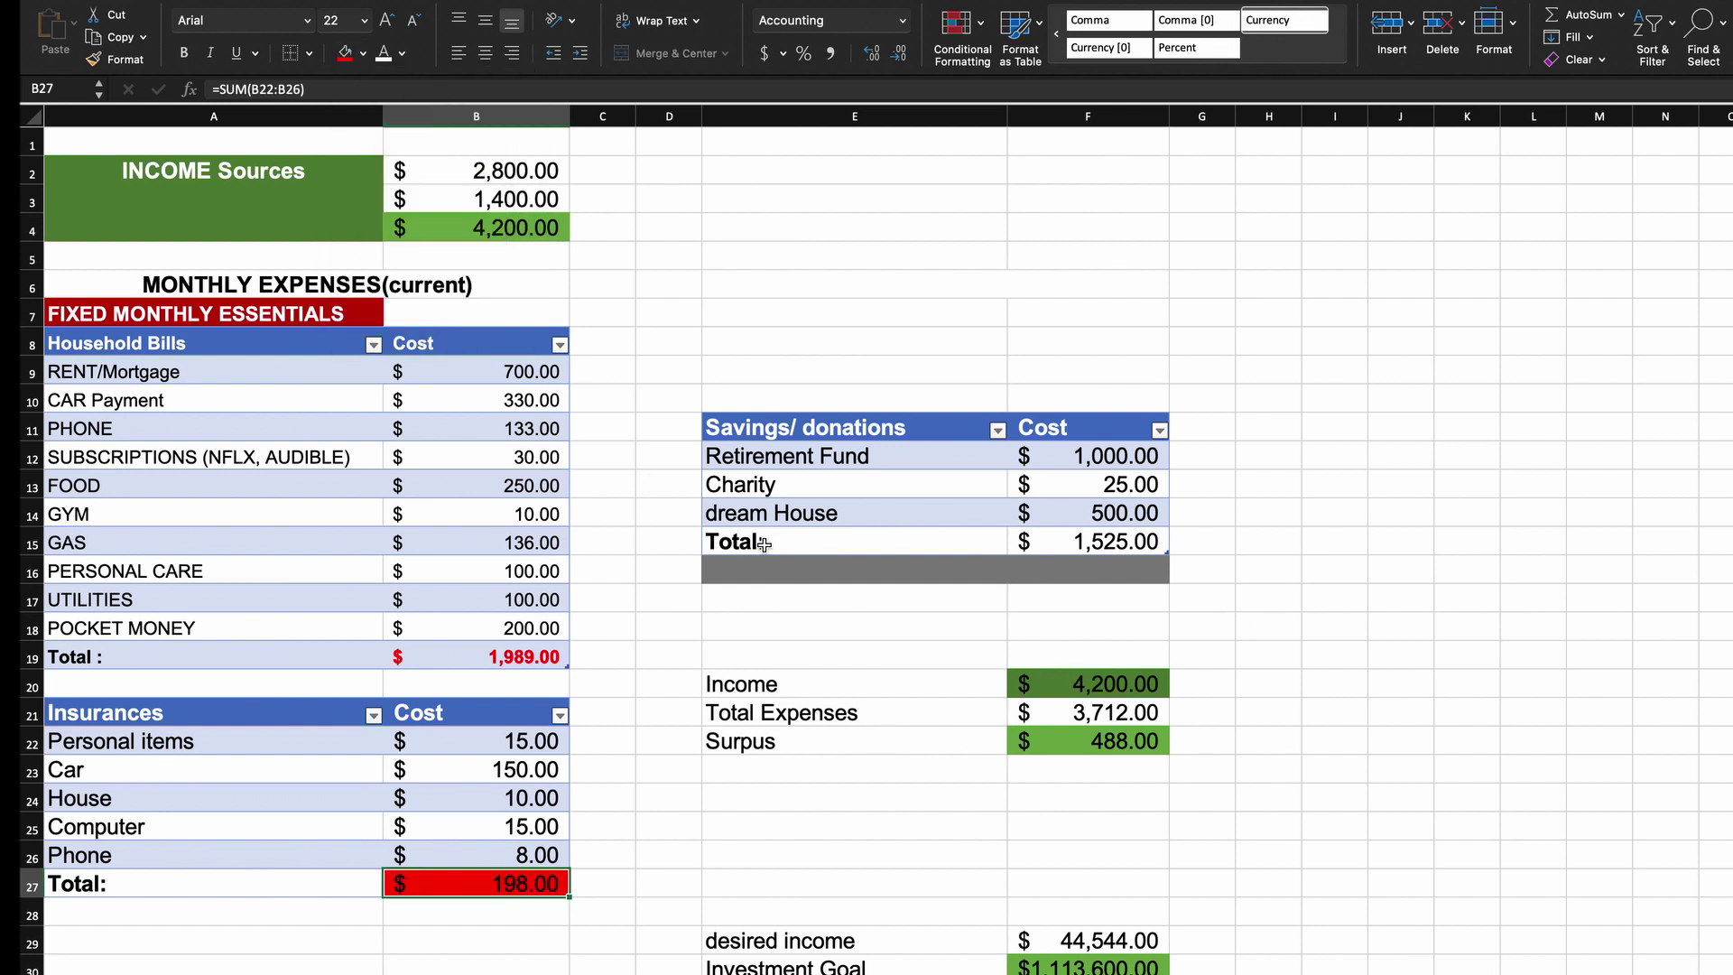
key("super+z")
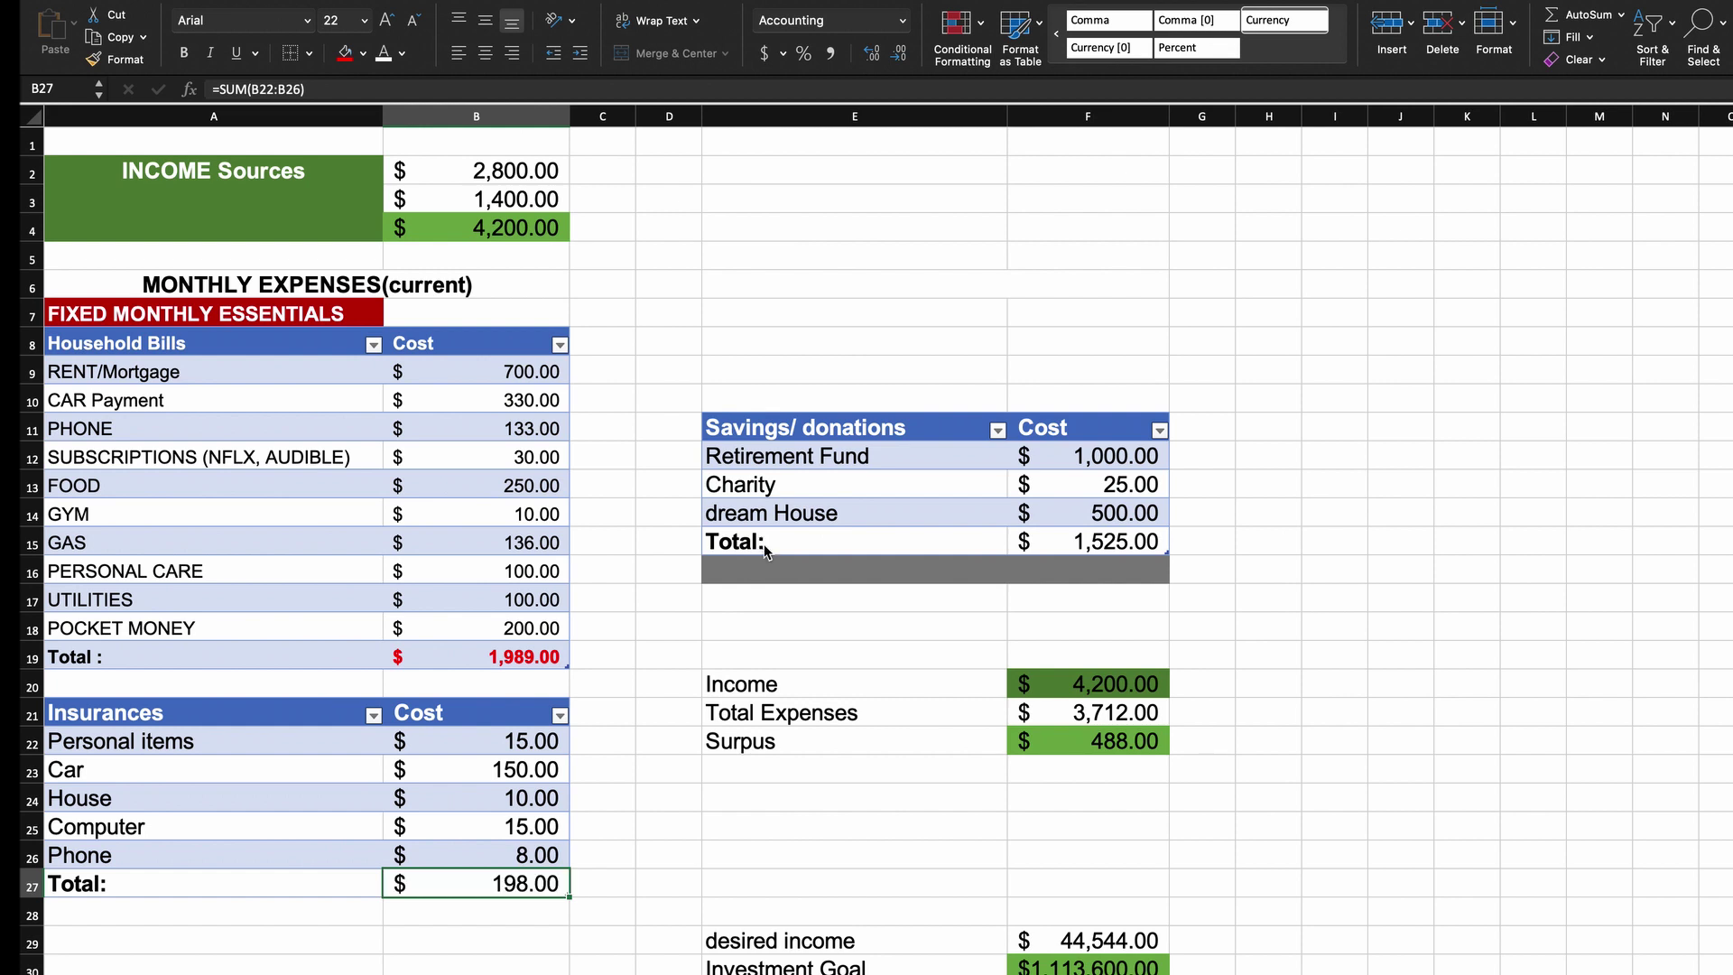
Set the font colour of the Insurances total in B27 to red.
left_click(401, 54)
left_click(422, 285)
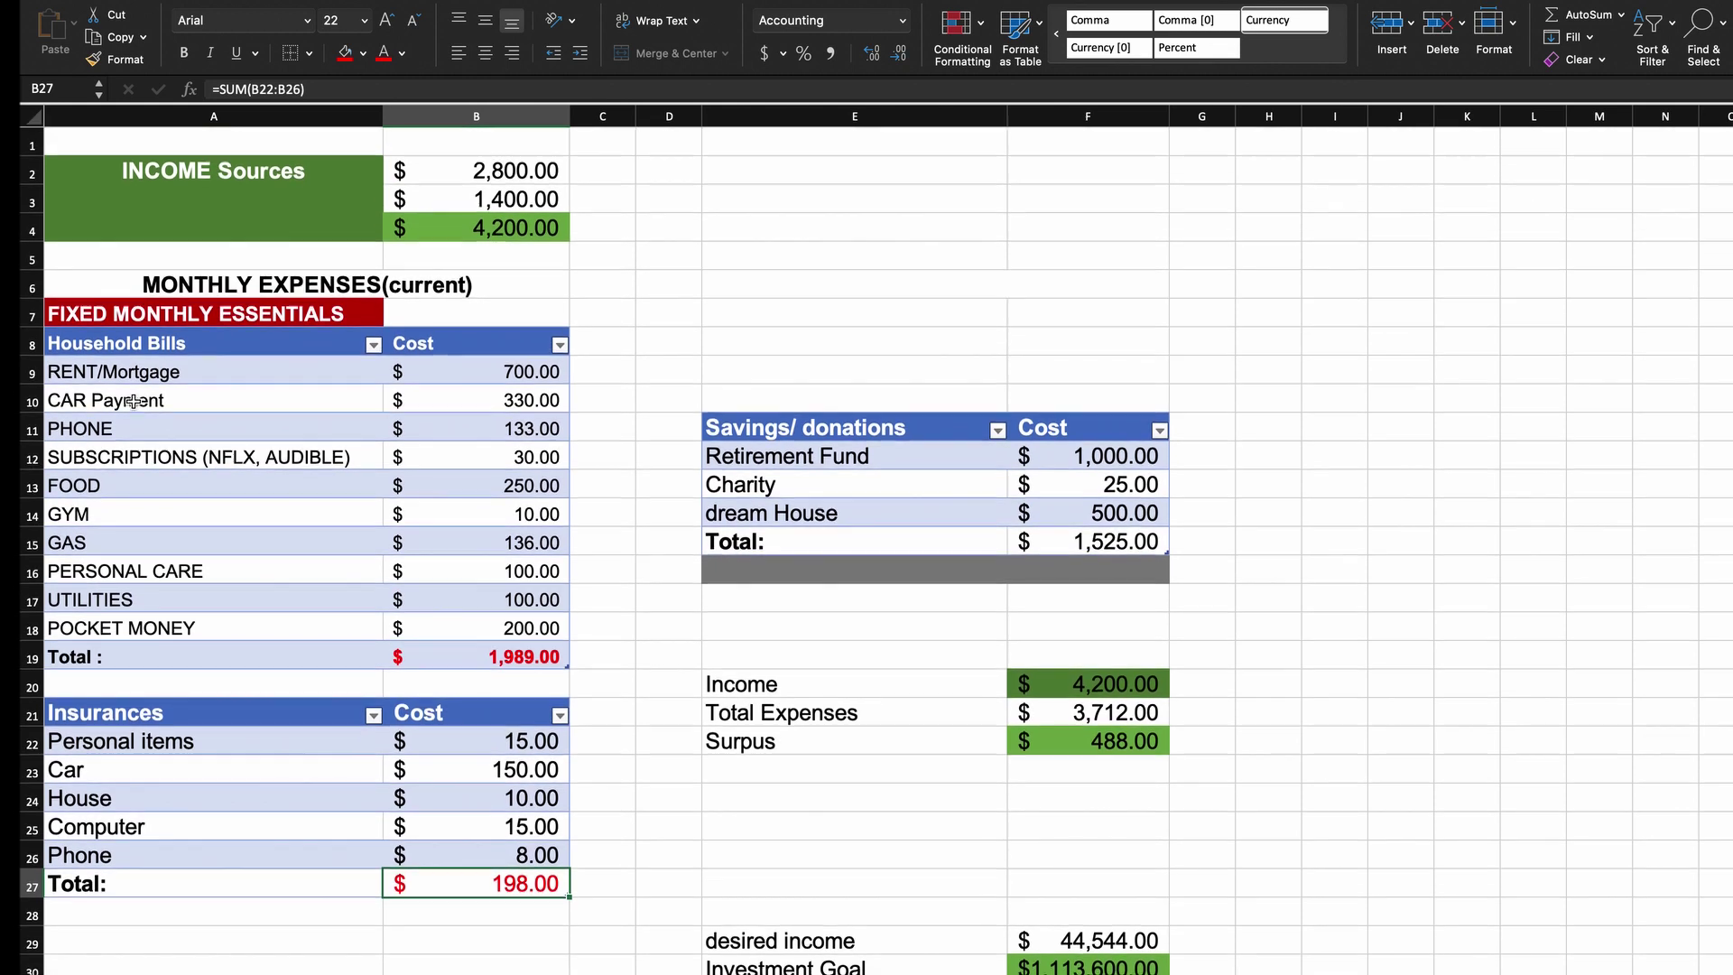
Examine the Household Bills table, from the header and RENT/Mortgage through the items down to POCKET MONEY.
left_click(113, 350)
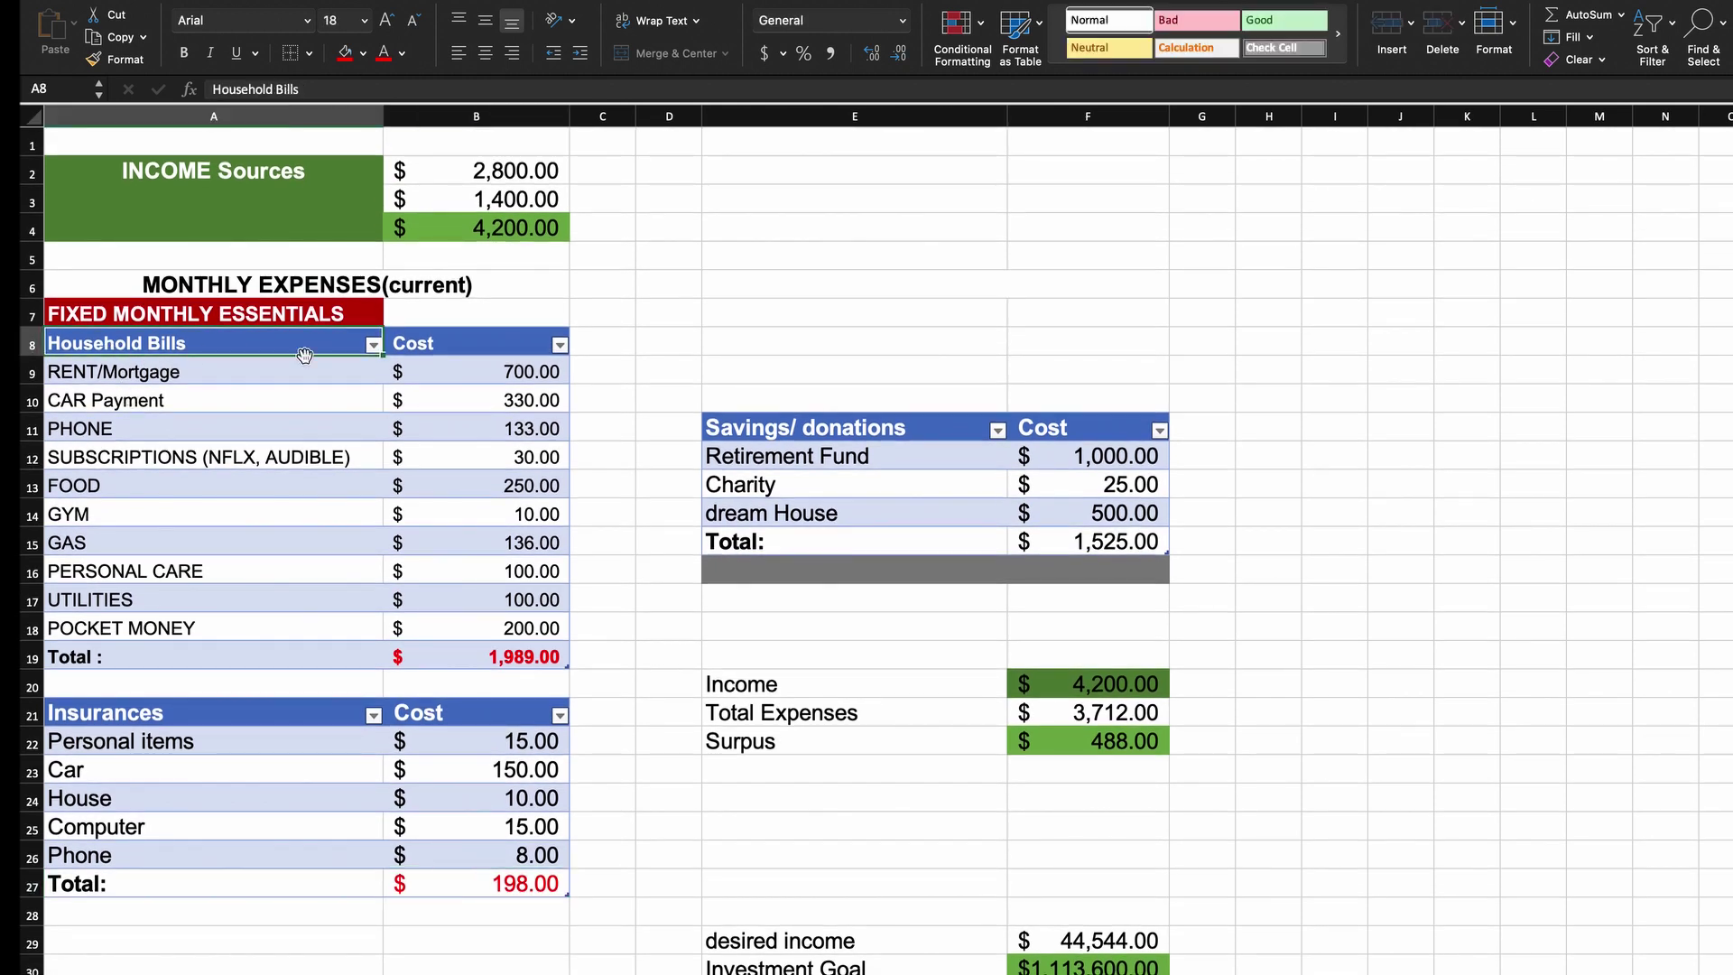
left_click(456, 347)
left_click(220, 399)
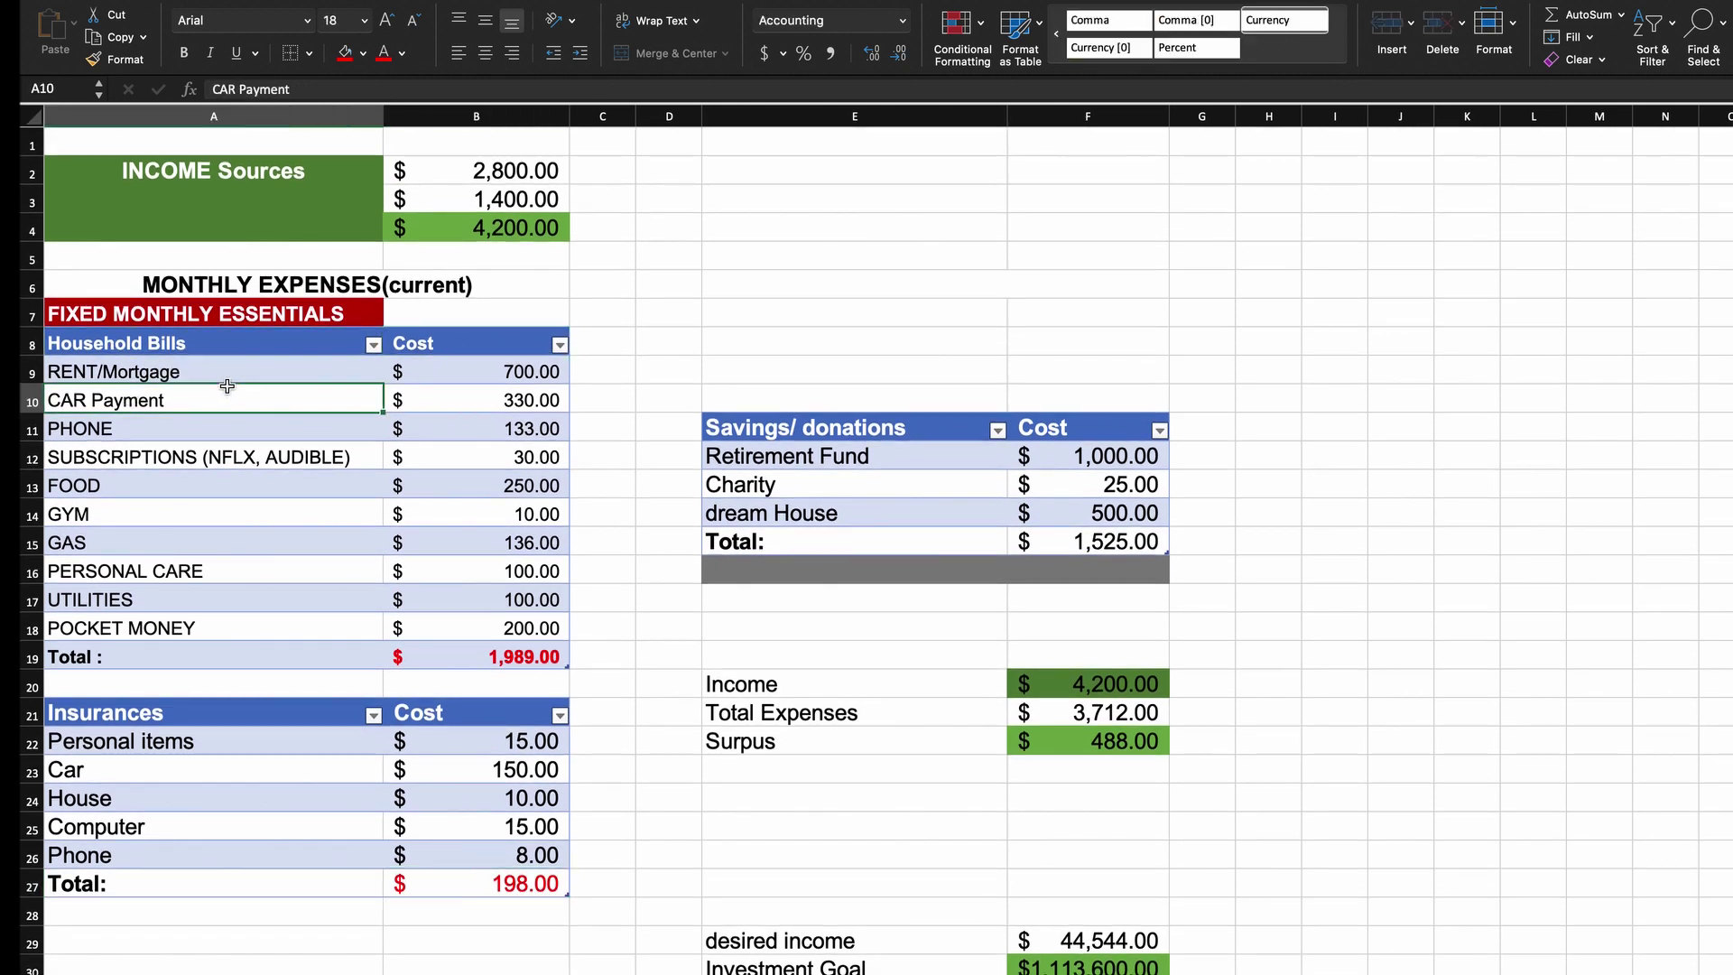
left_click(261, 374)
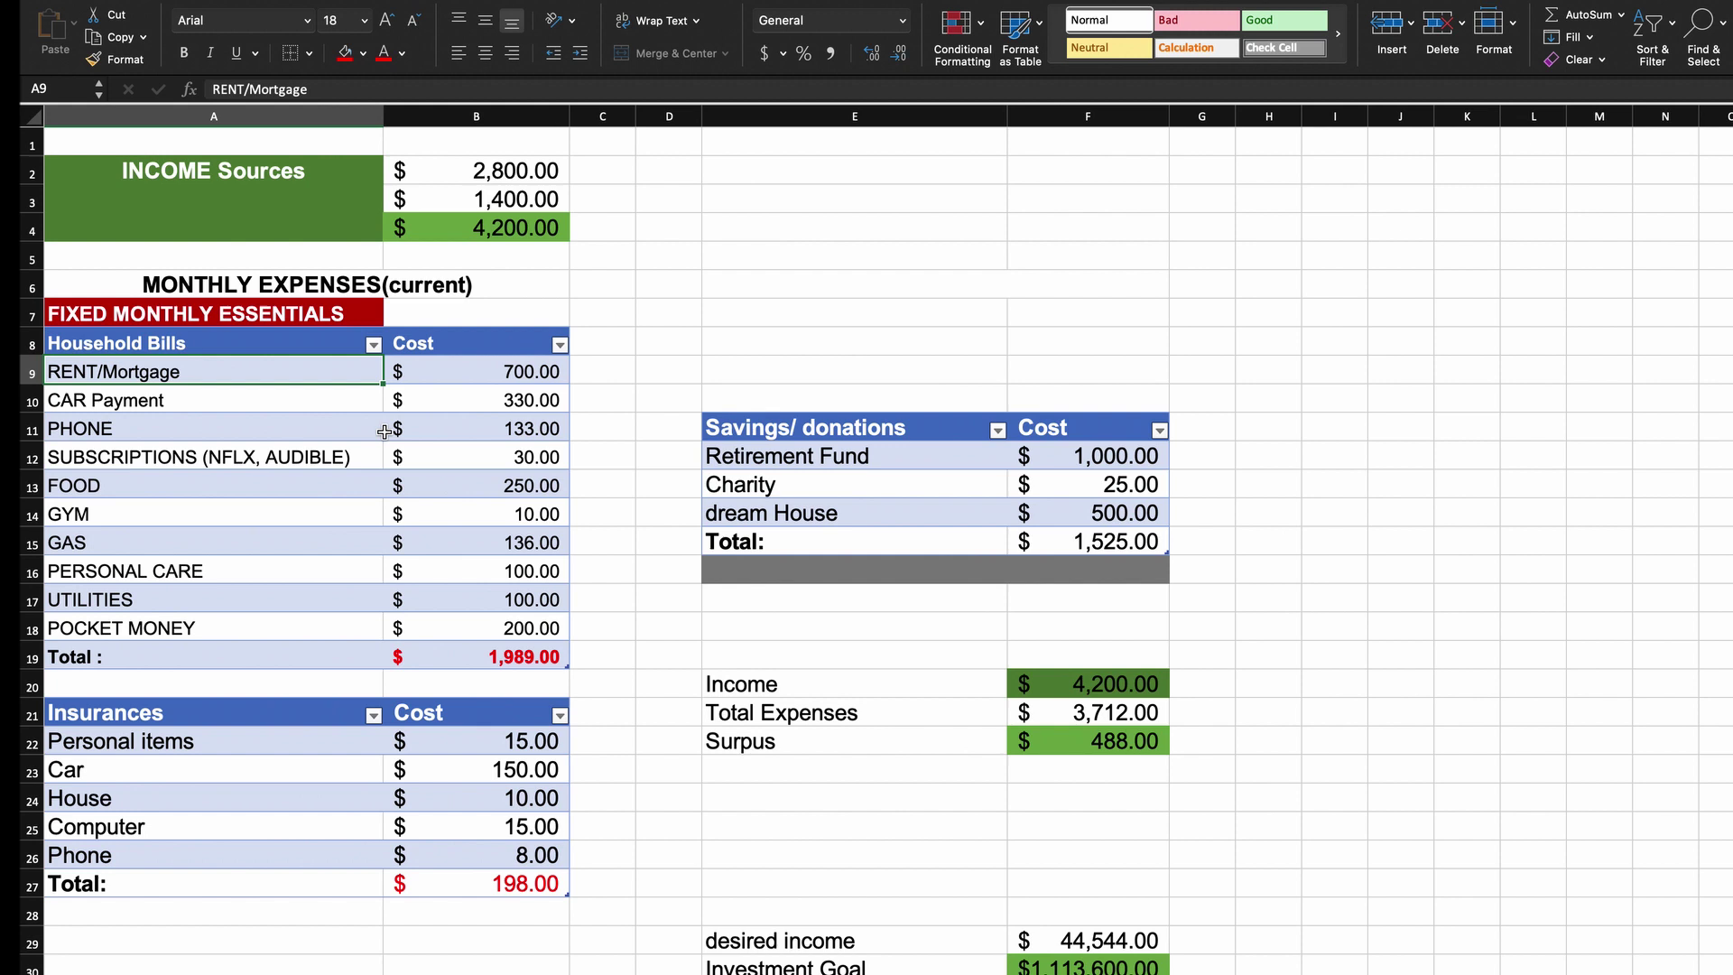
left_click(292, 401)
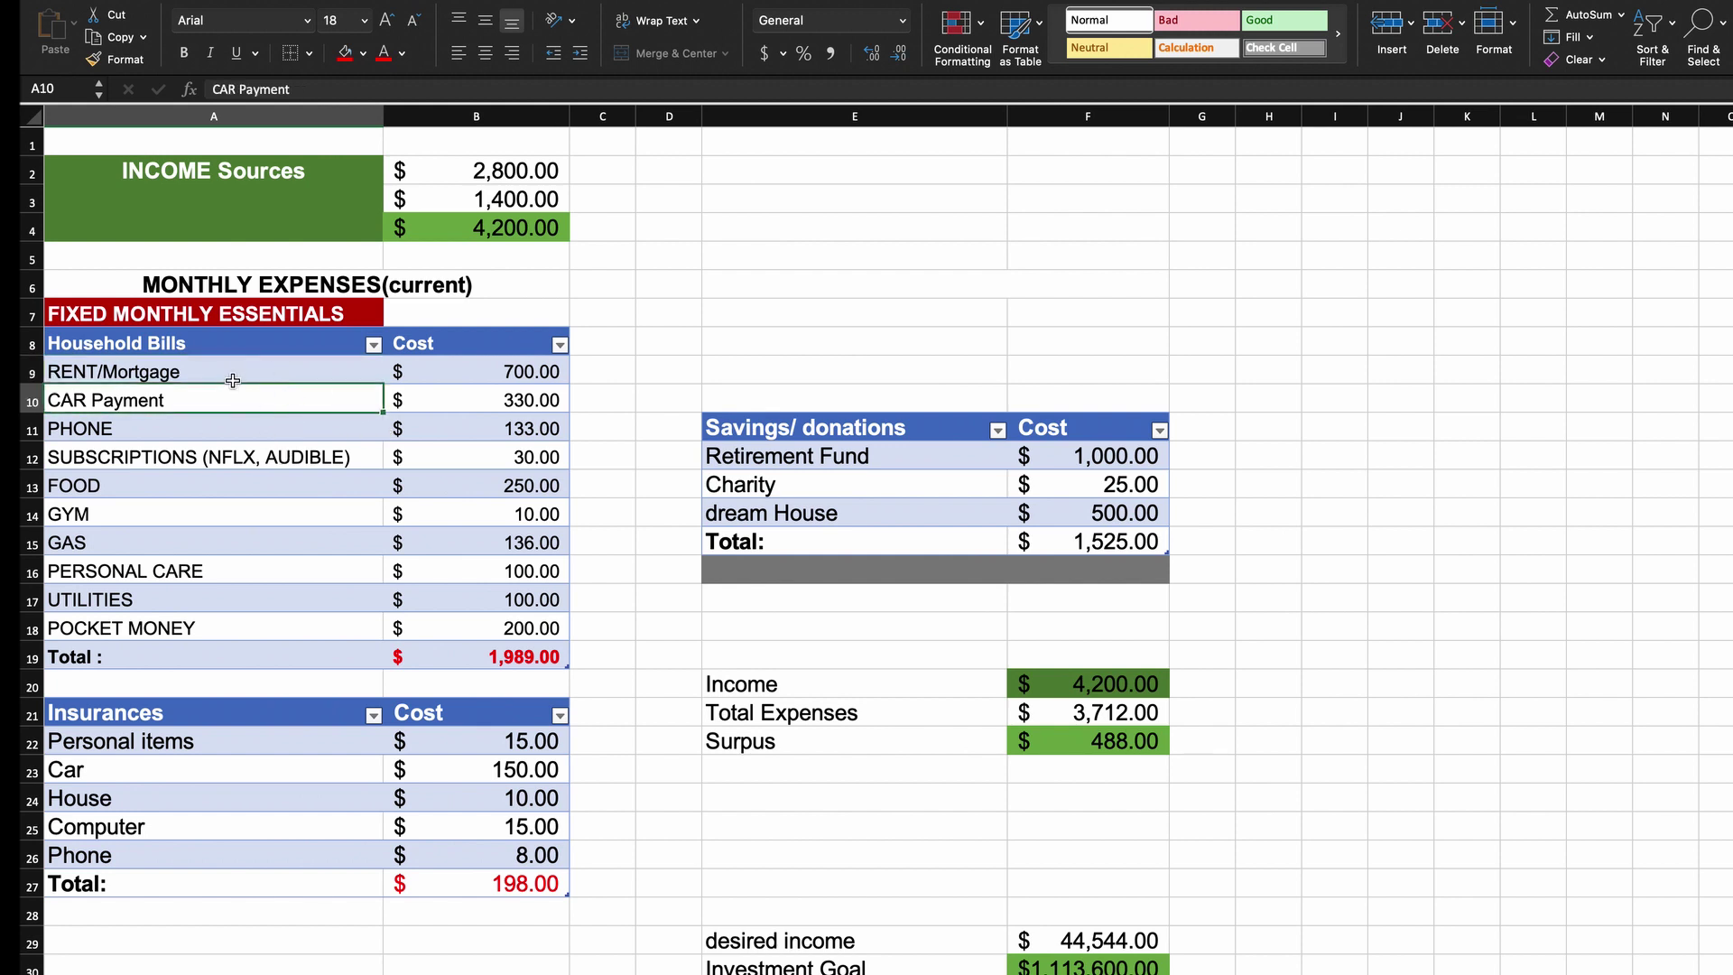
left_click(260, 369)
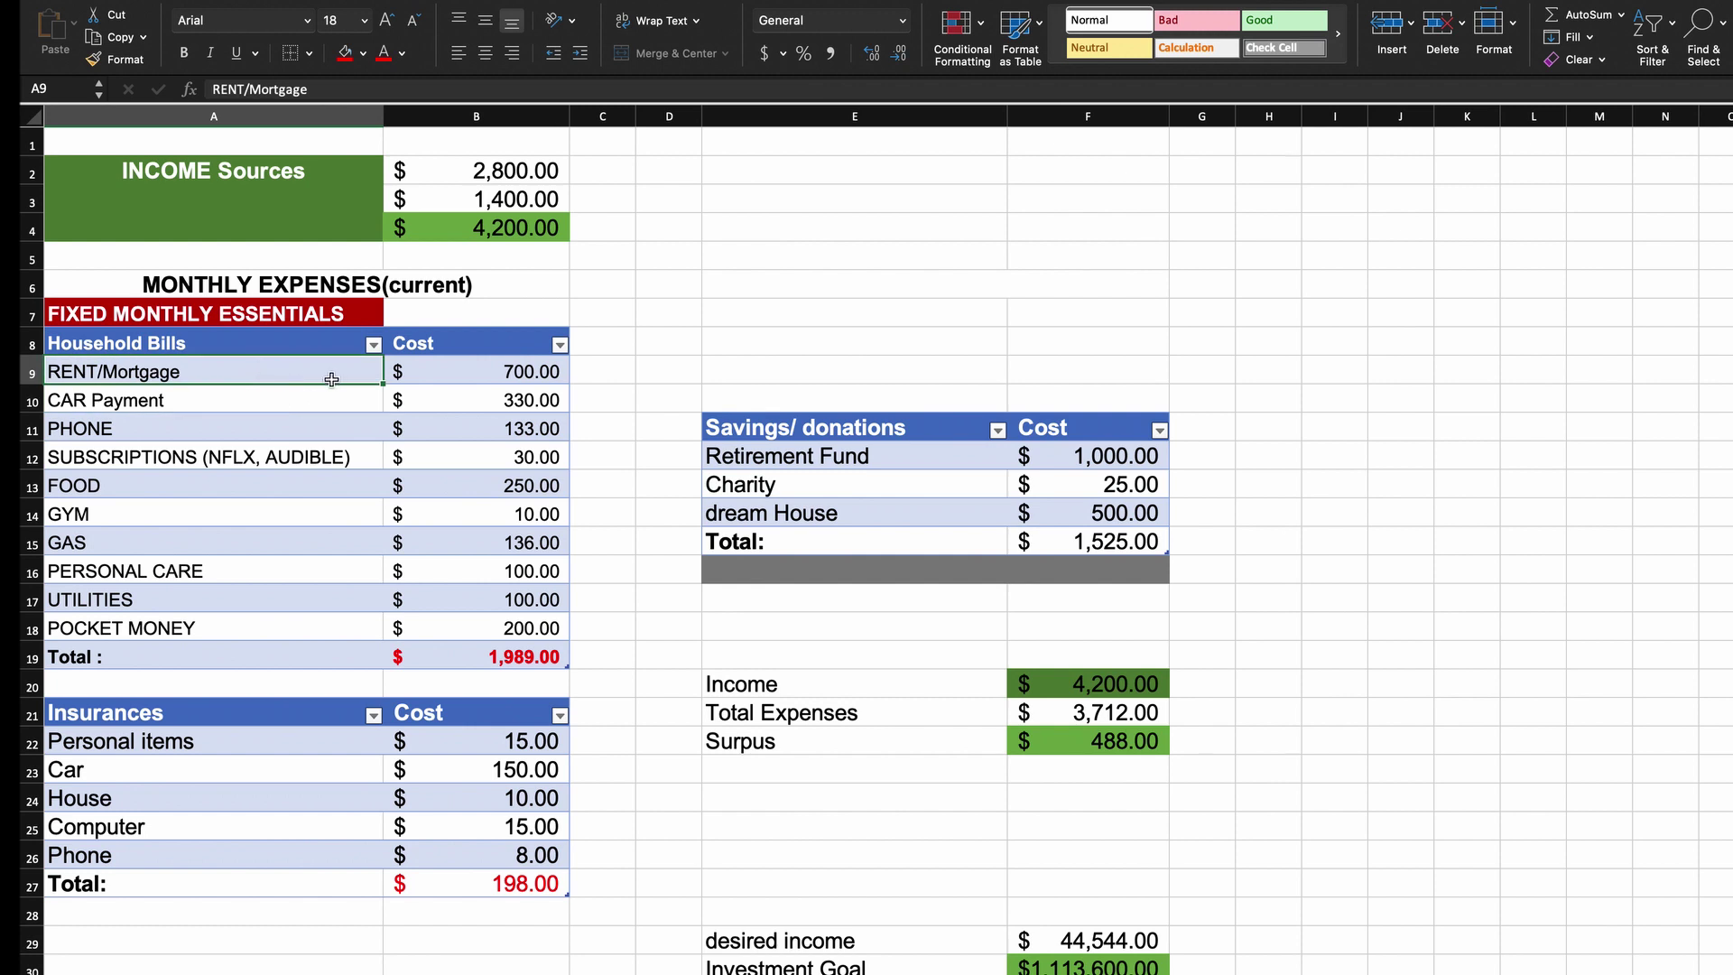
left_click(476, 374)
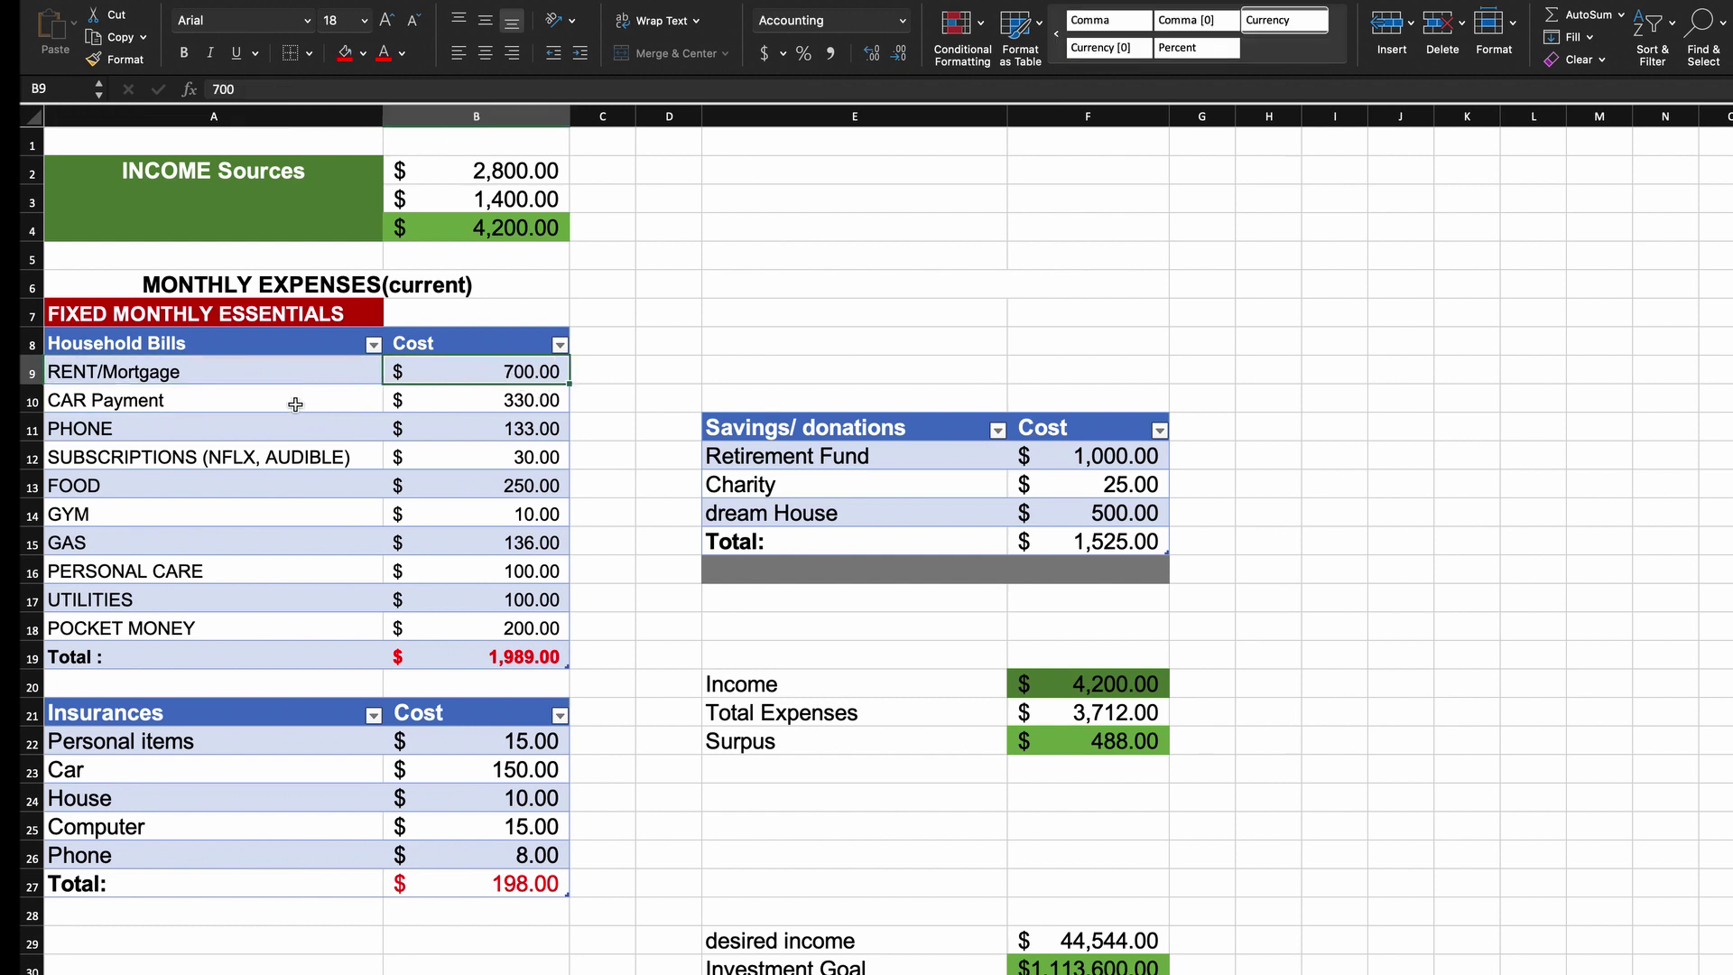
left_click(296, 404)
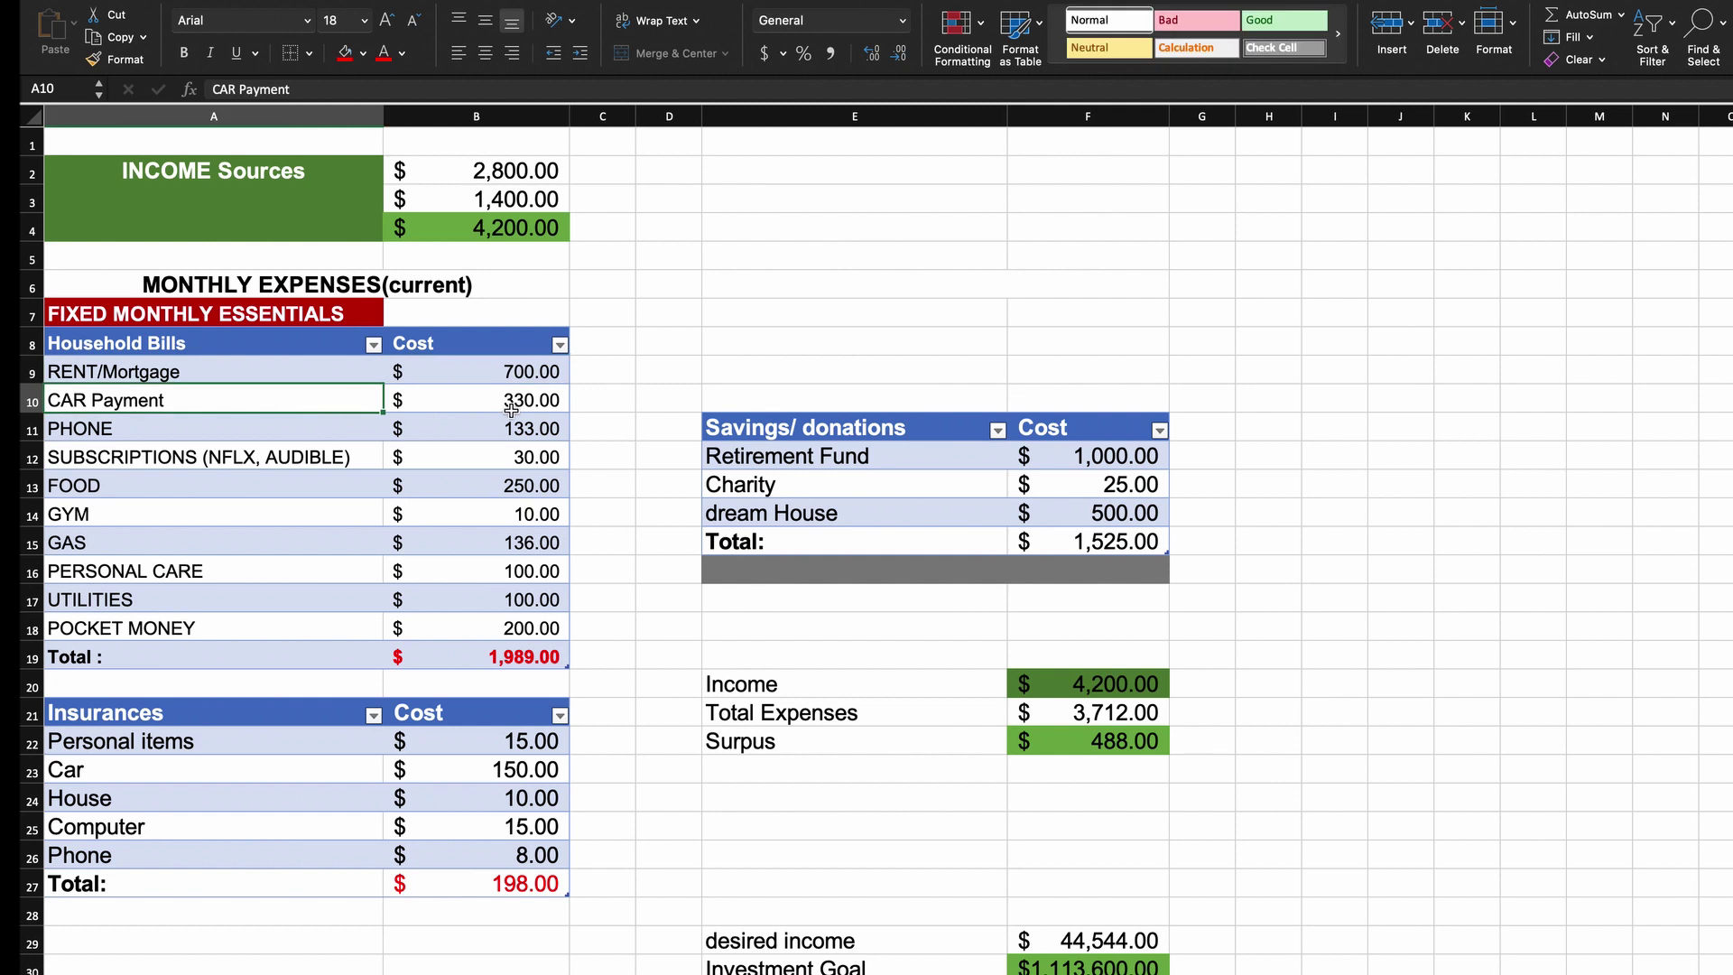
left_click(290, 450)
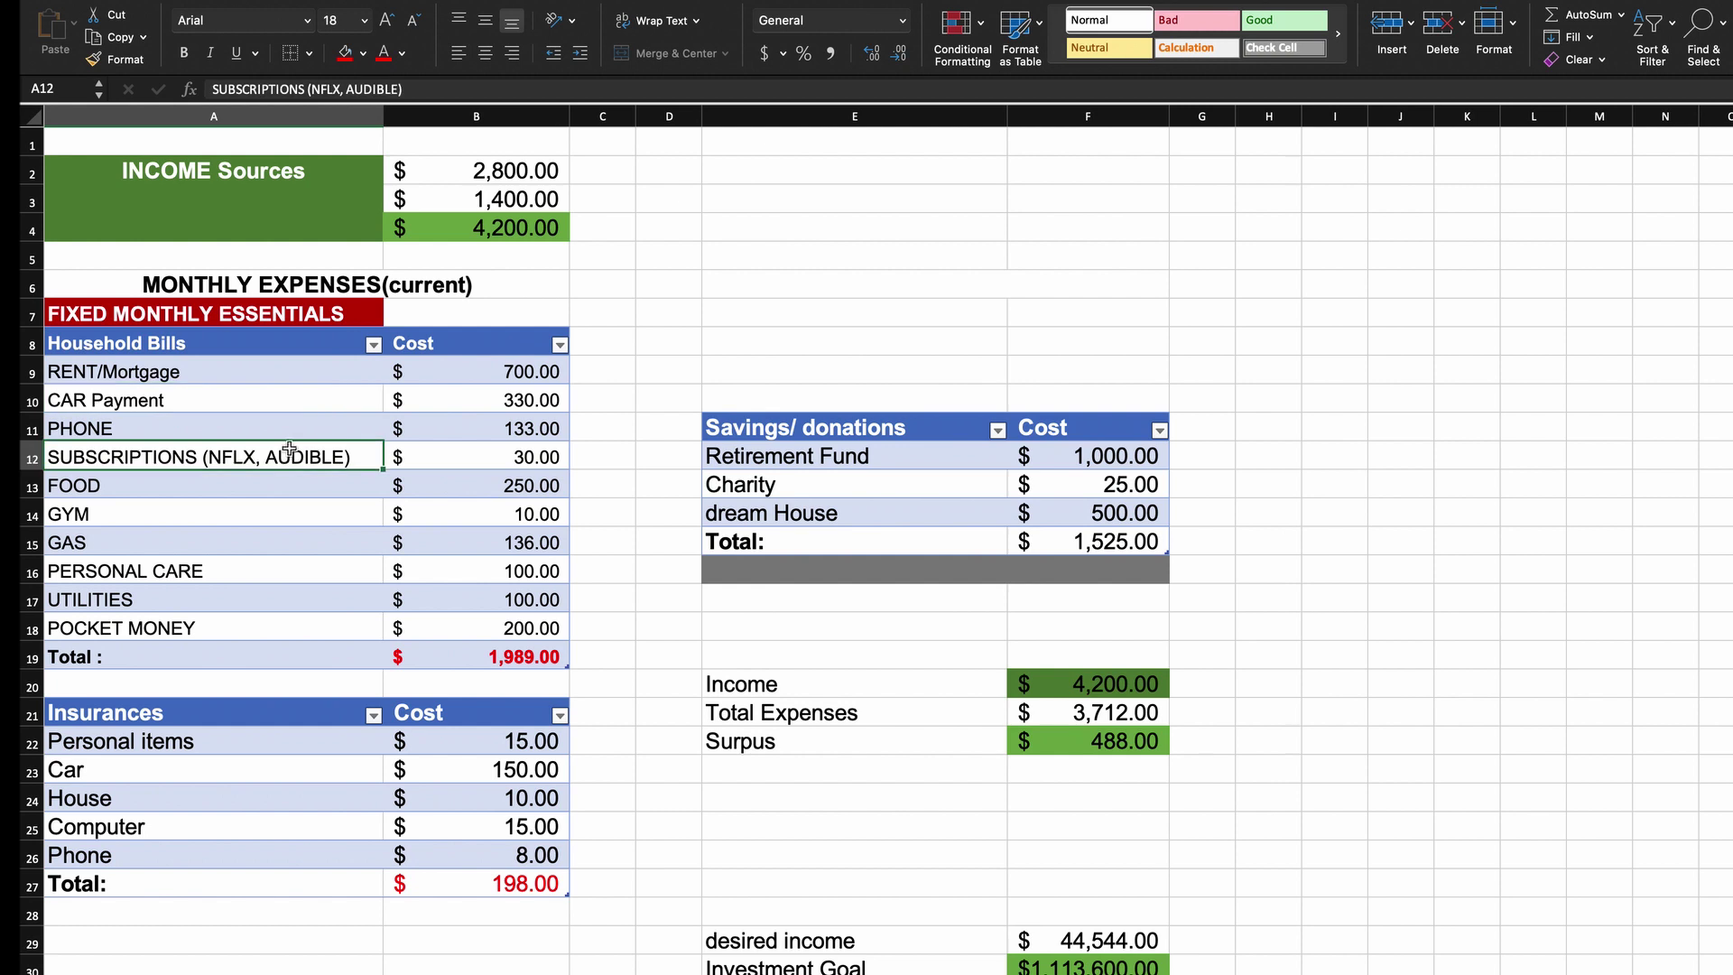
left_click(249, 505)
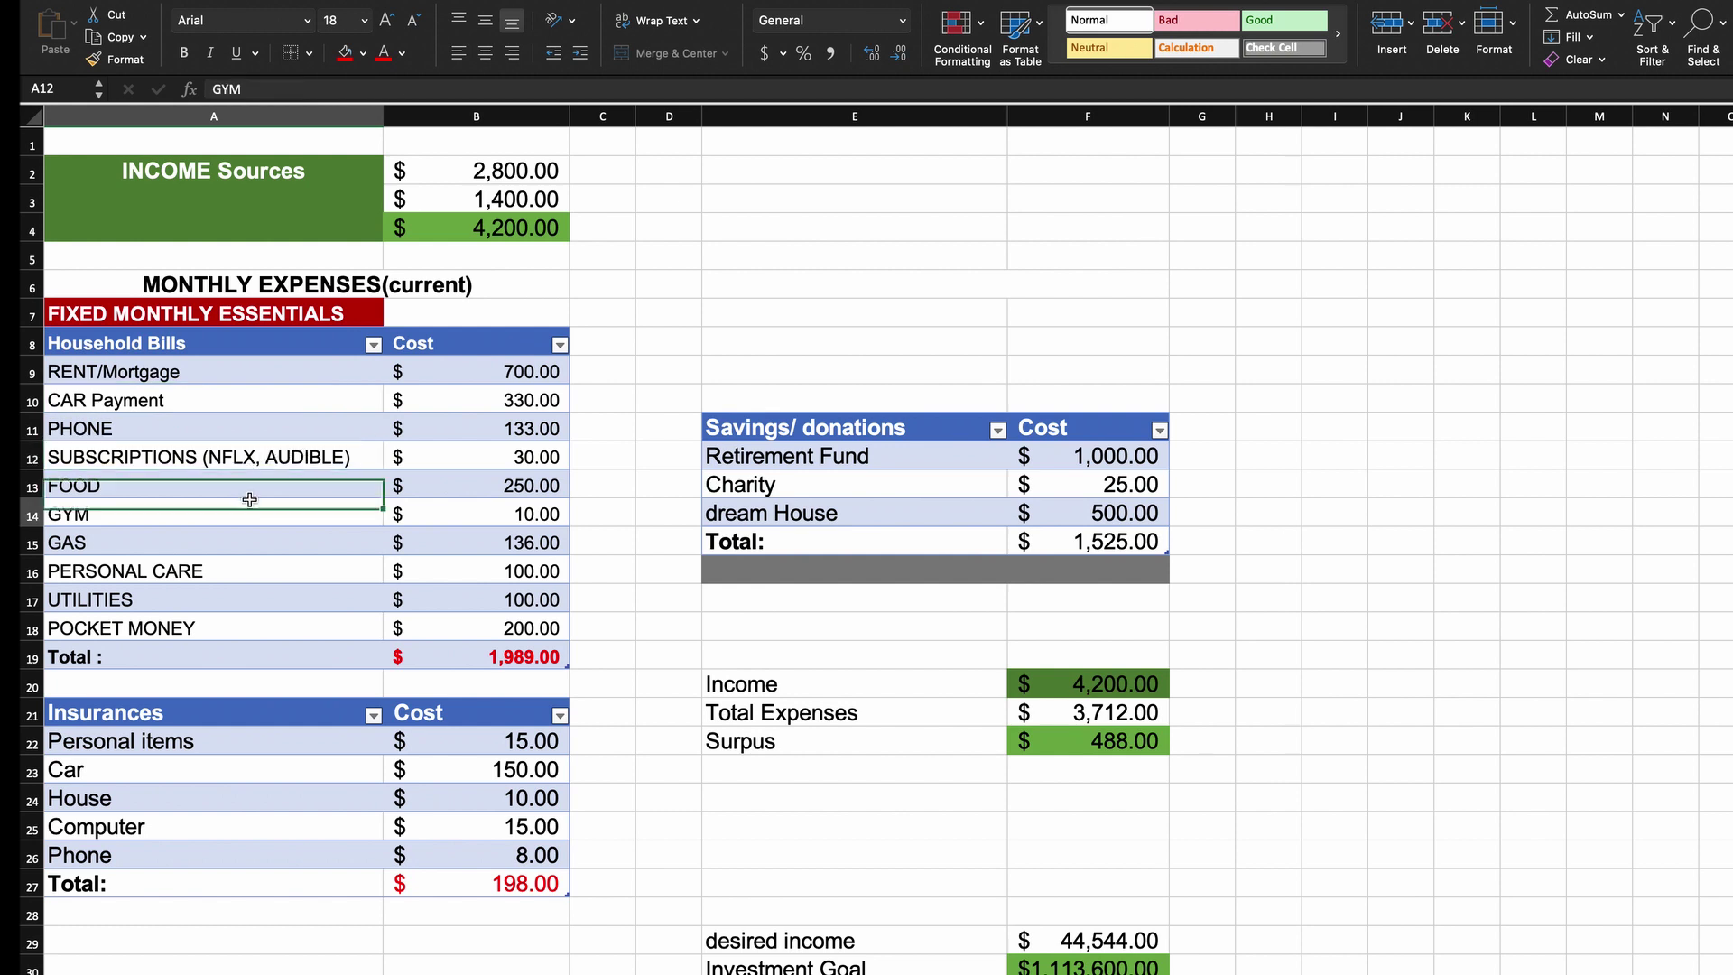
left_click(283, 542)
left_click(275, 578)
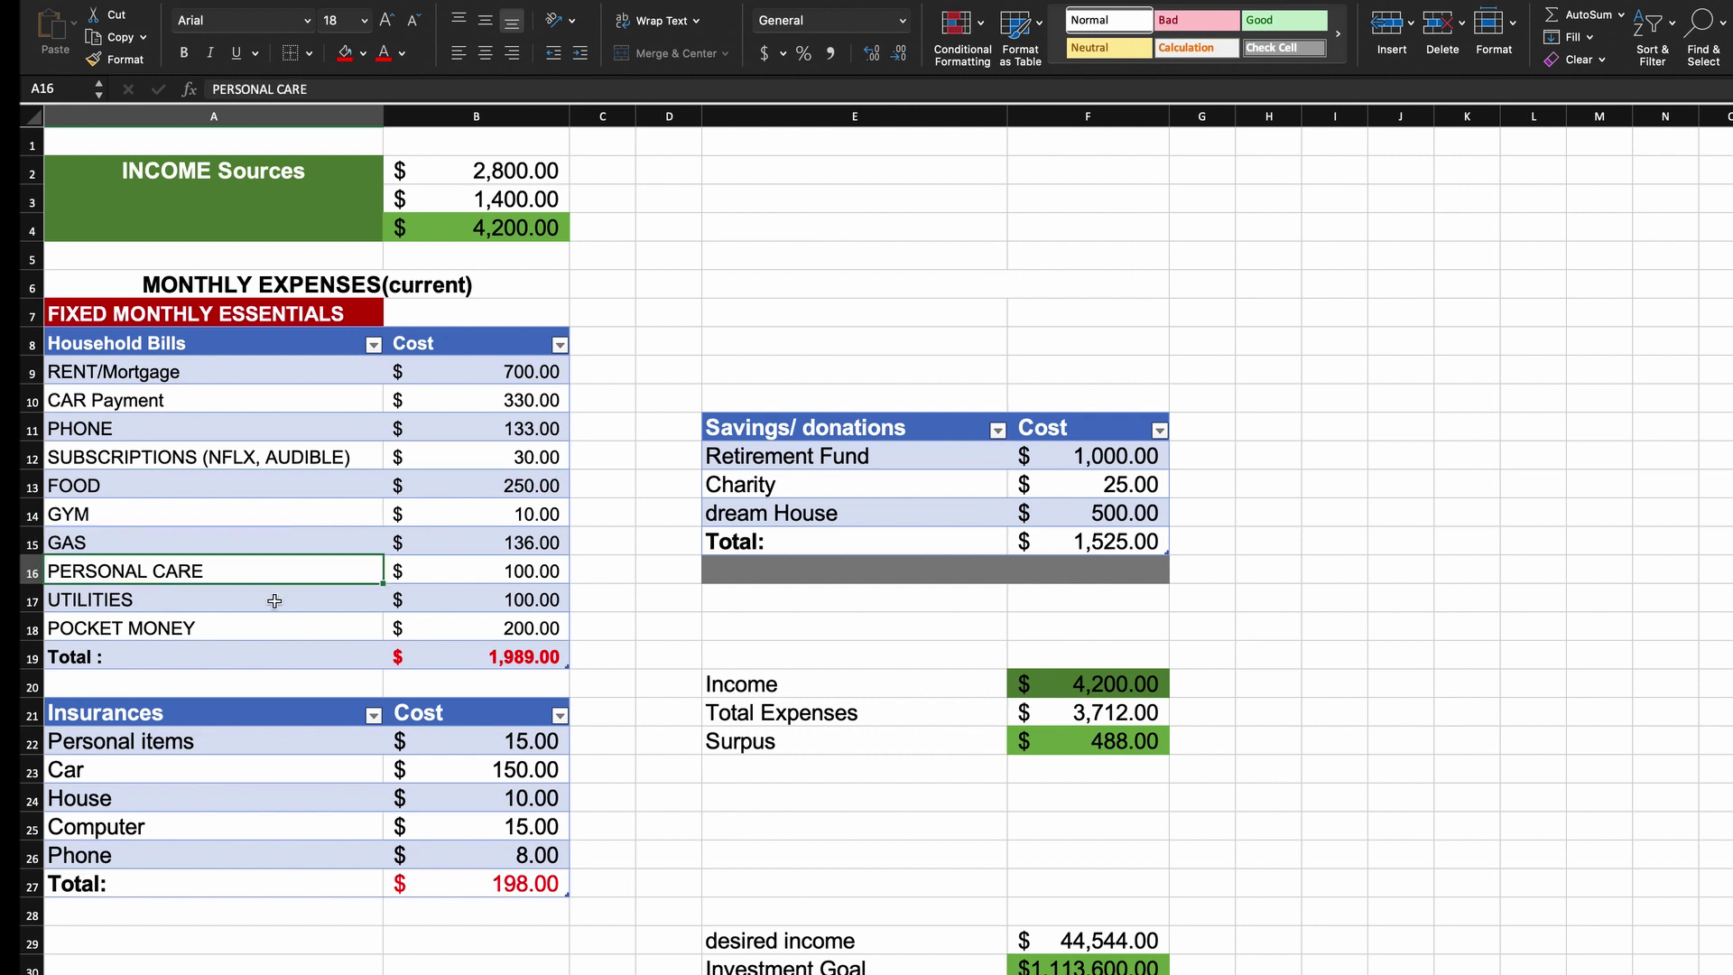
left_click(276, 601)
left_click(282, 628)
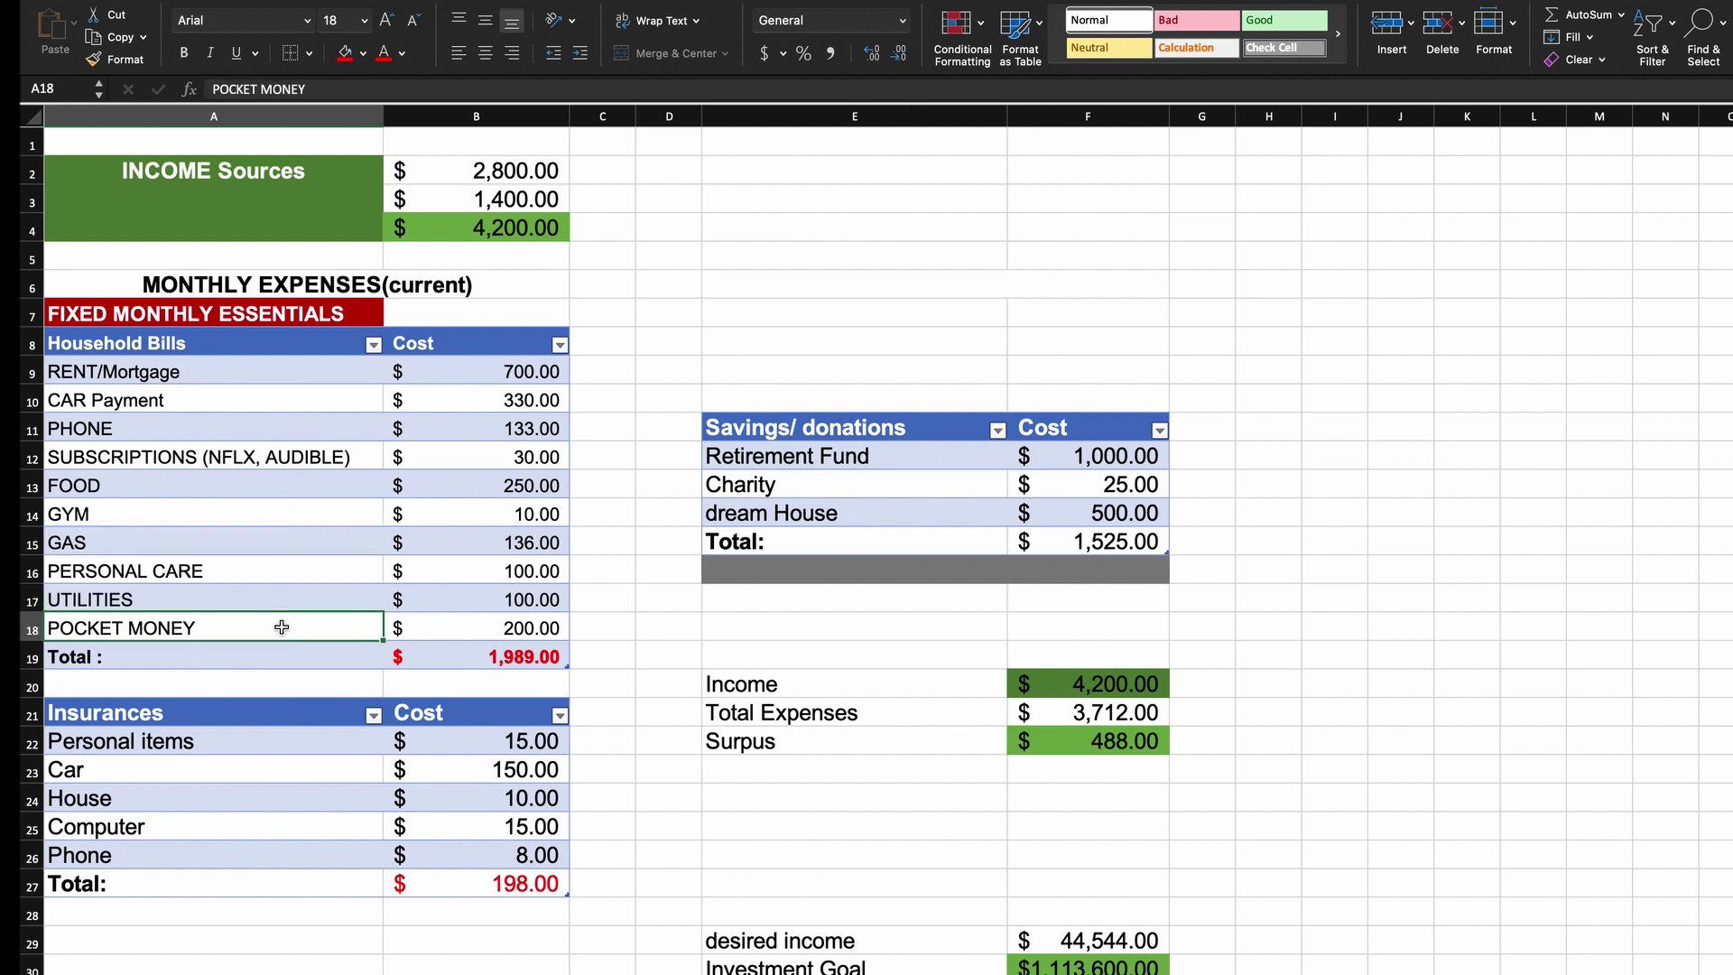
Examine the Personal items and Car insurance entries and the totals of the Insurances and Household Bills tables.
left_click(290, 765)
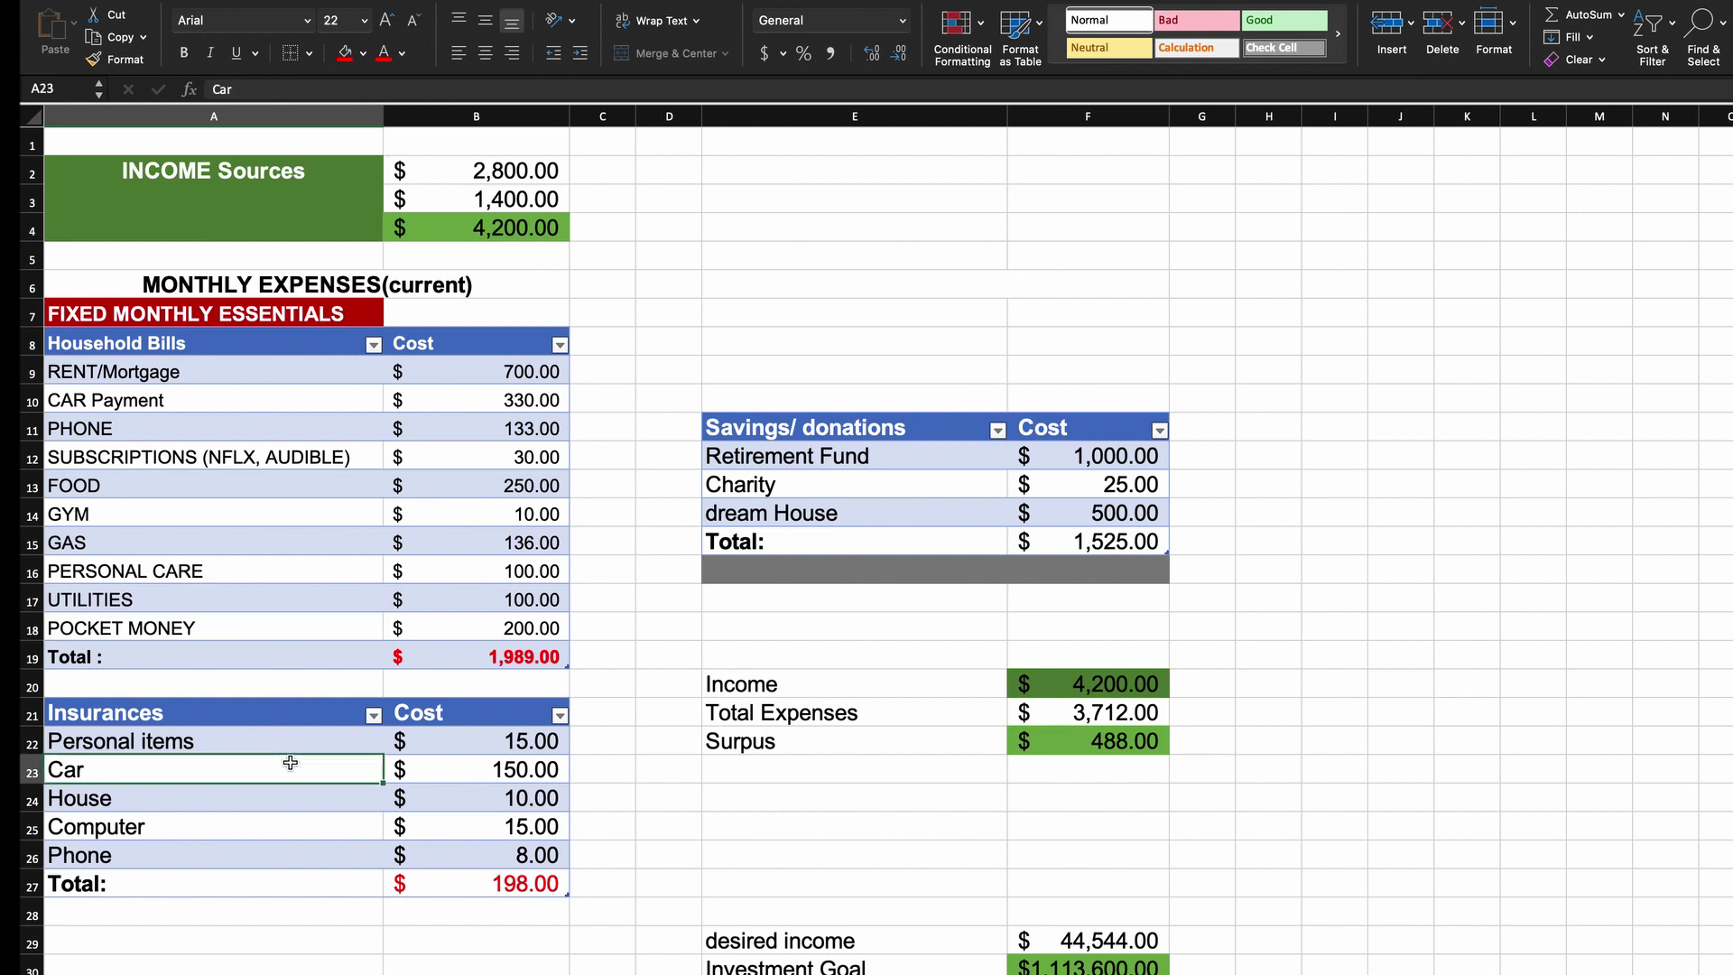
left_click(289, 747)
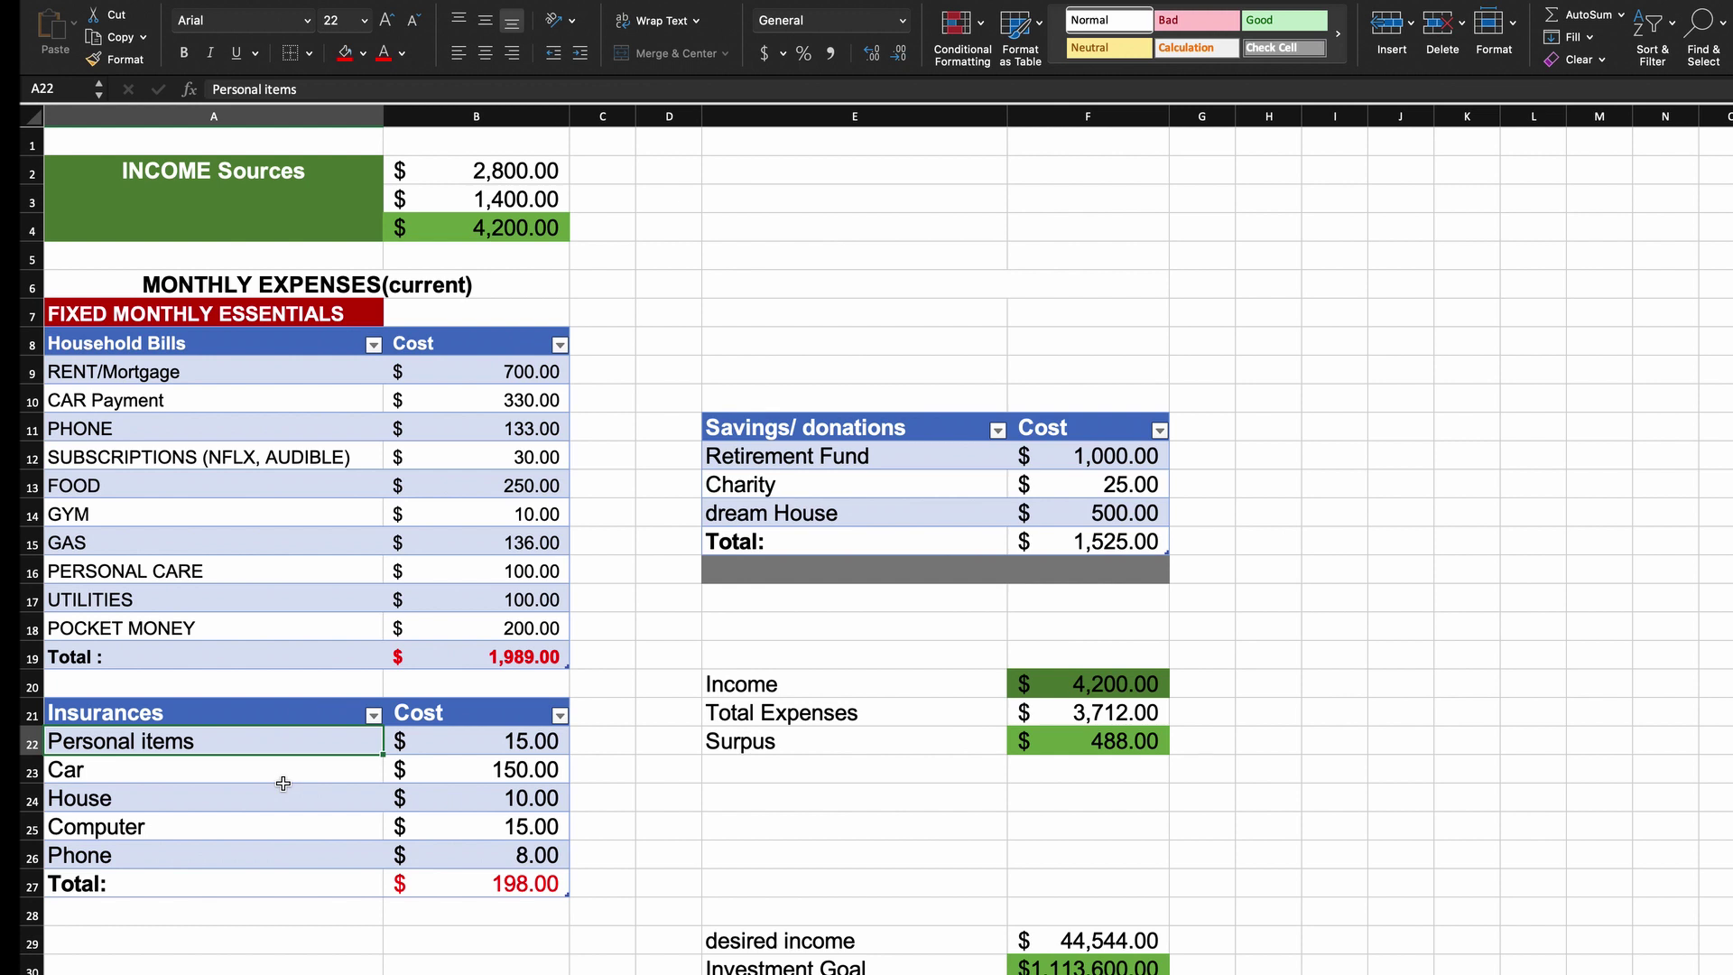
left_click(284, 782)
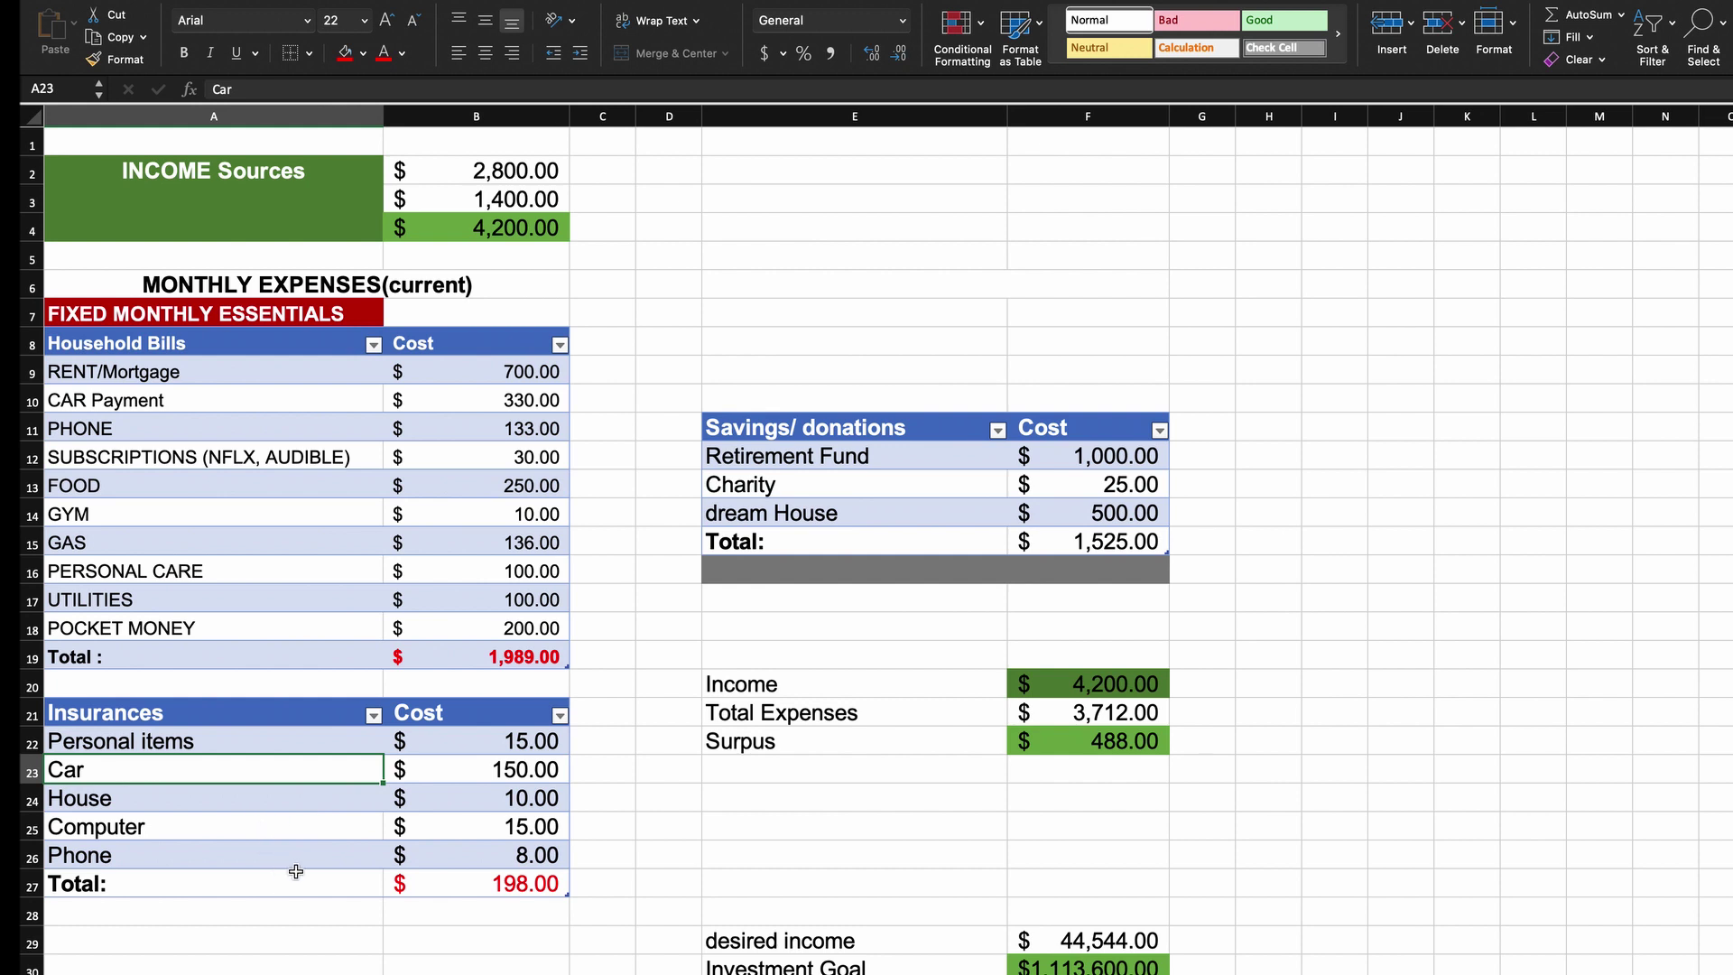
left_click(487, 889)
left_click(491, 658)
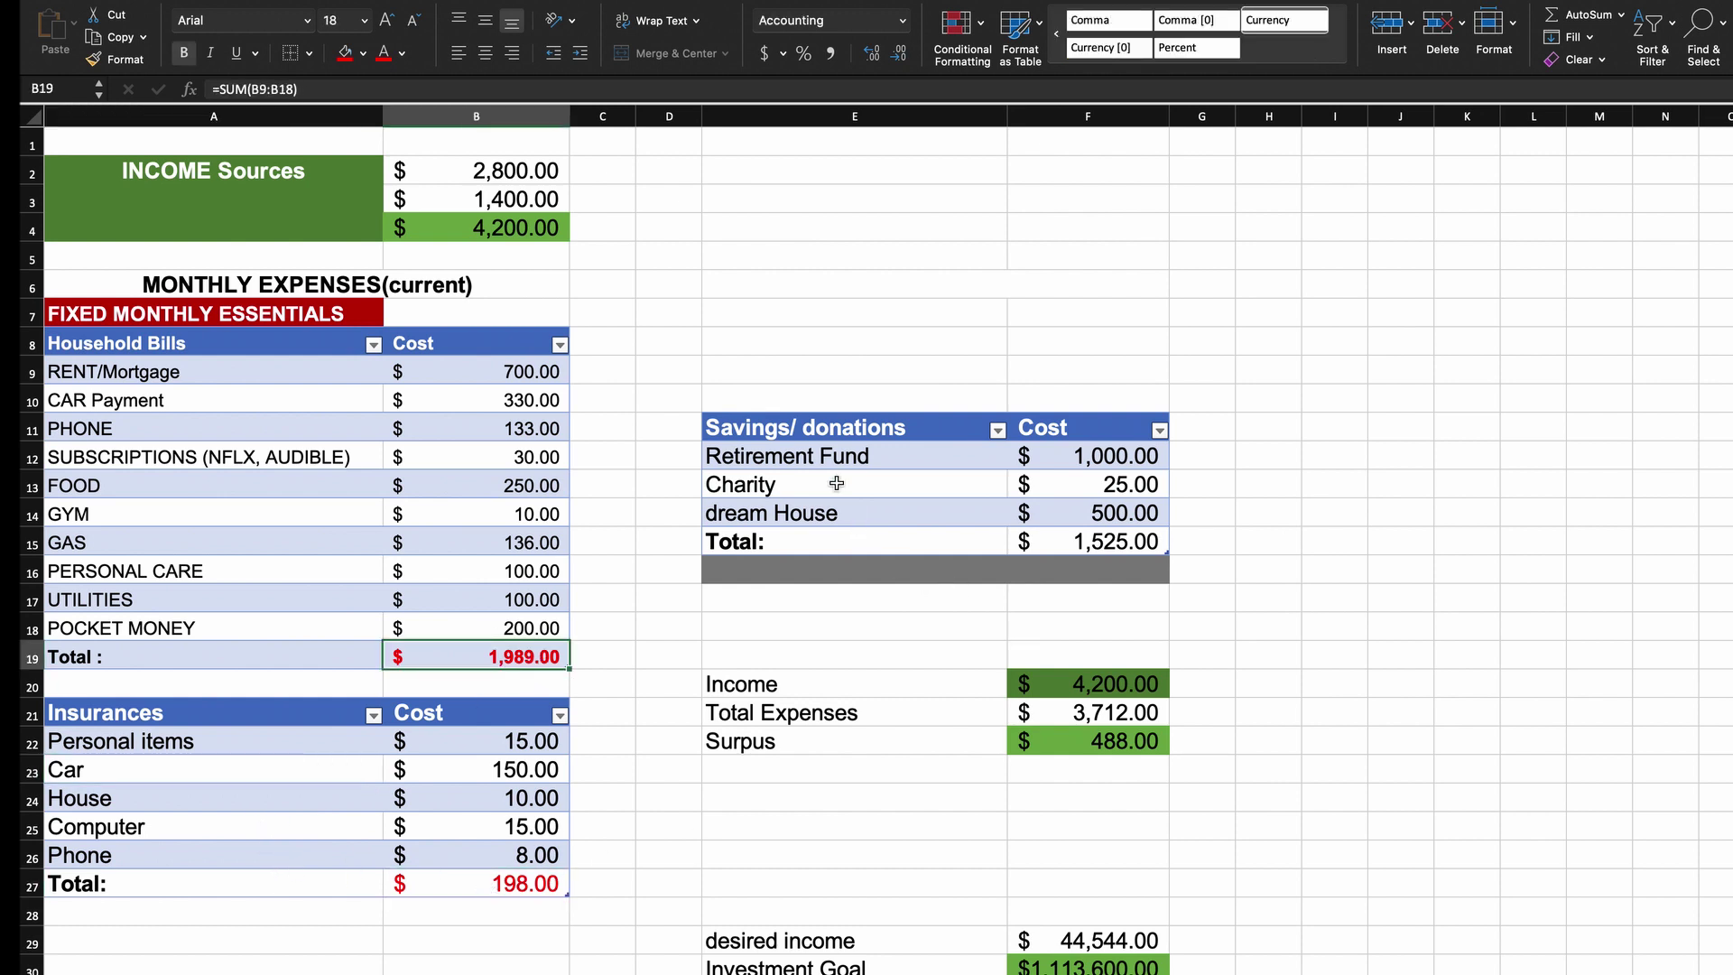
Examine the Retirement Fund, Charity and dream House amounts, the Savings/donations total and the Total Expenses formula in F21.
left_click(958, 625)
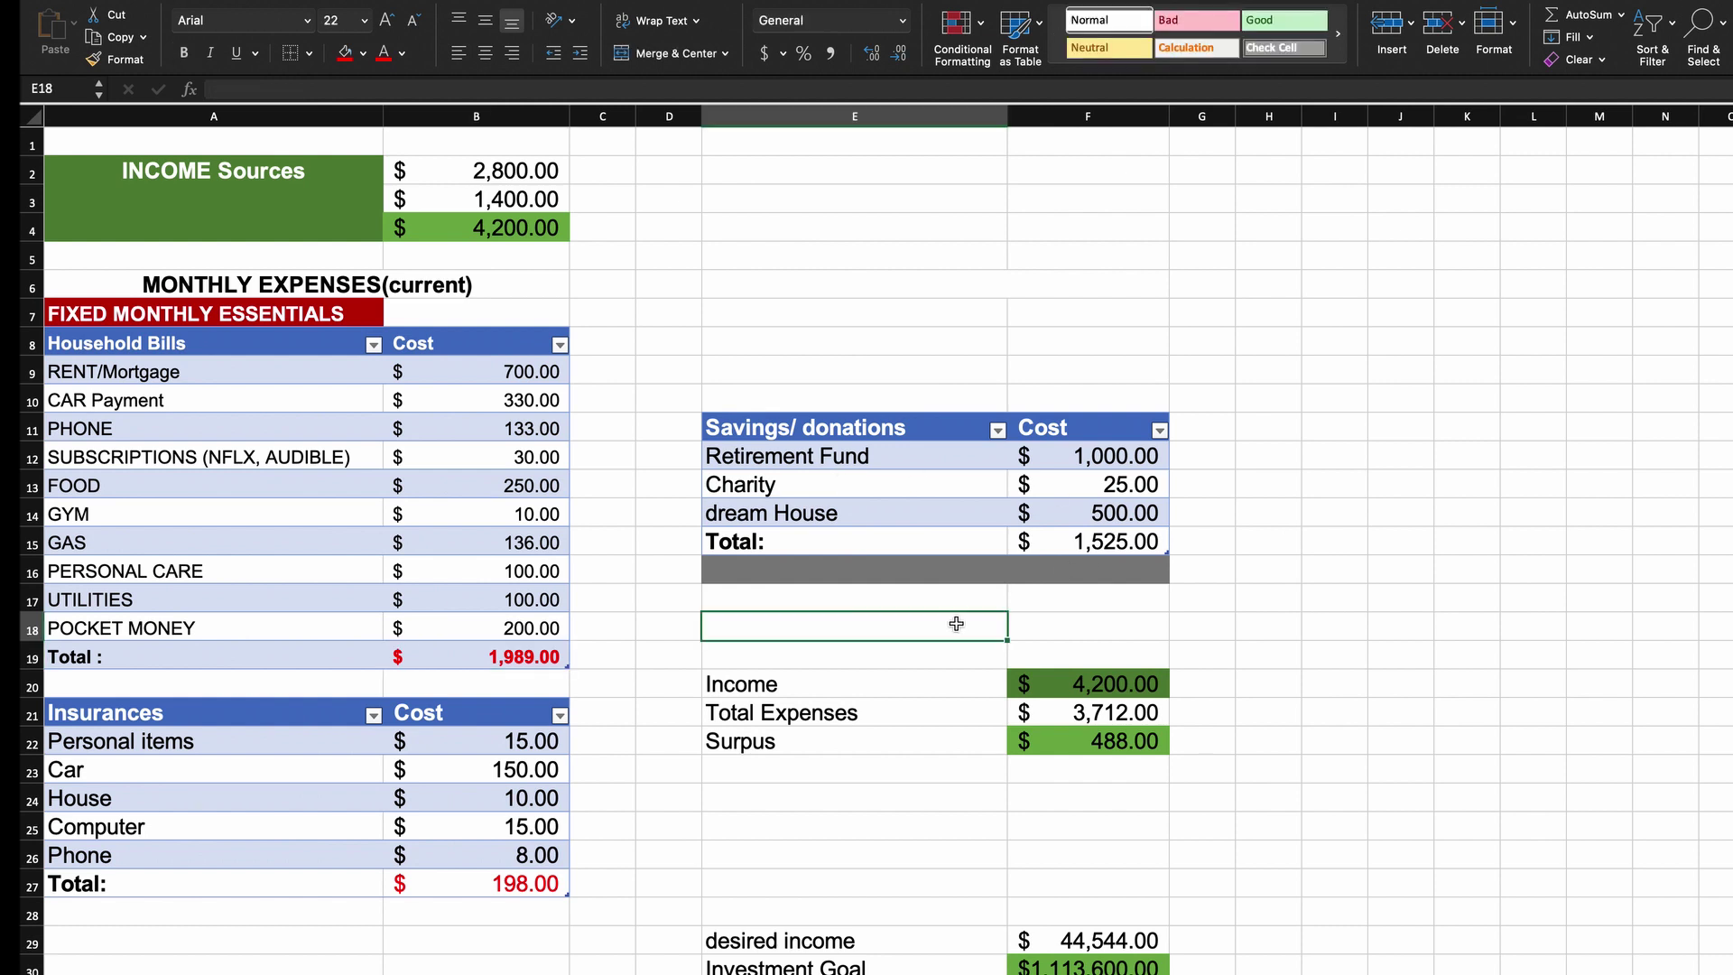
left_click(1108, 459)
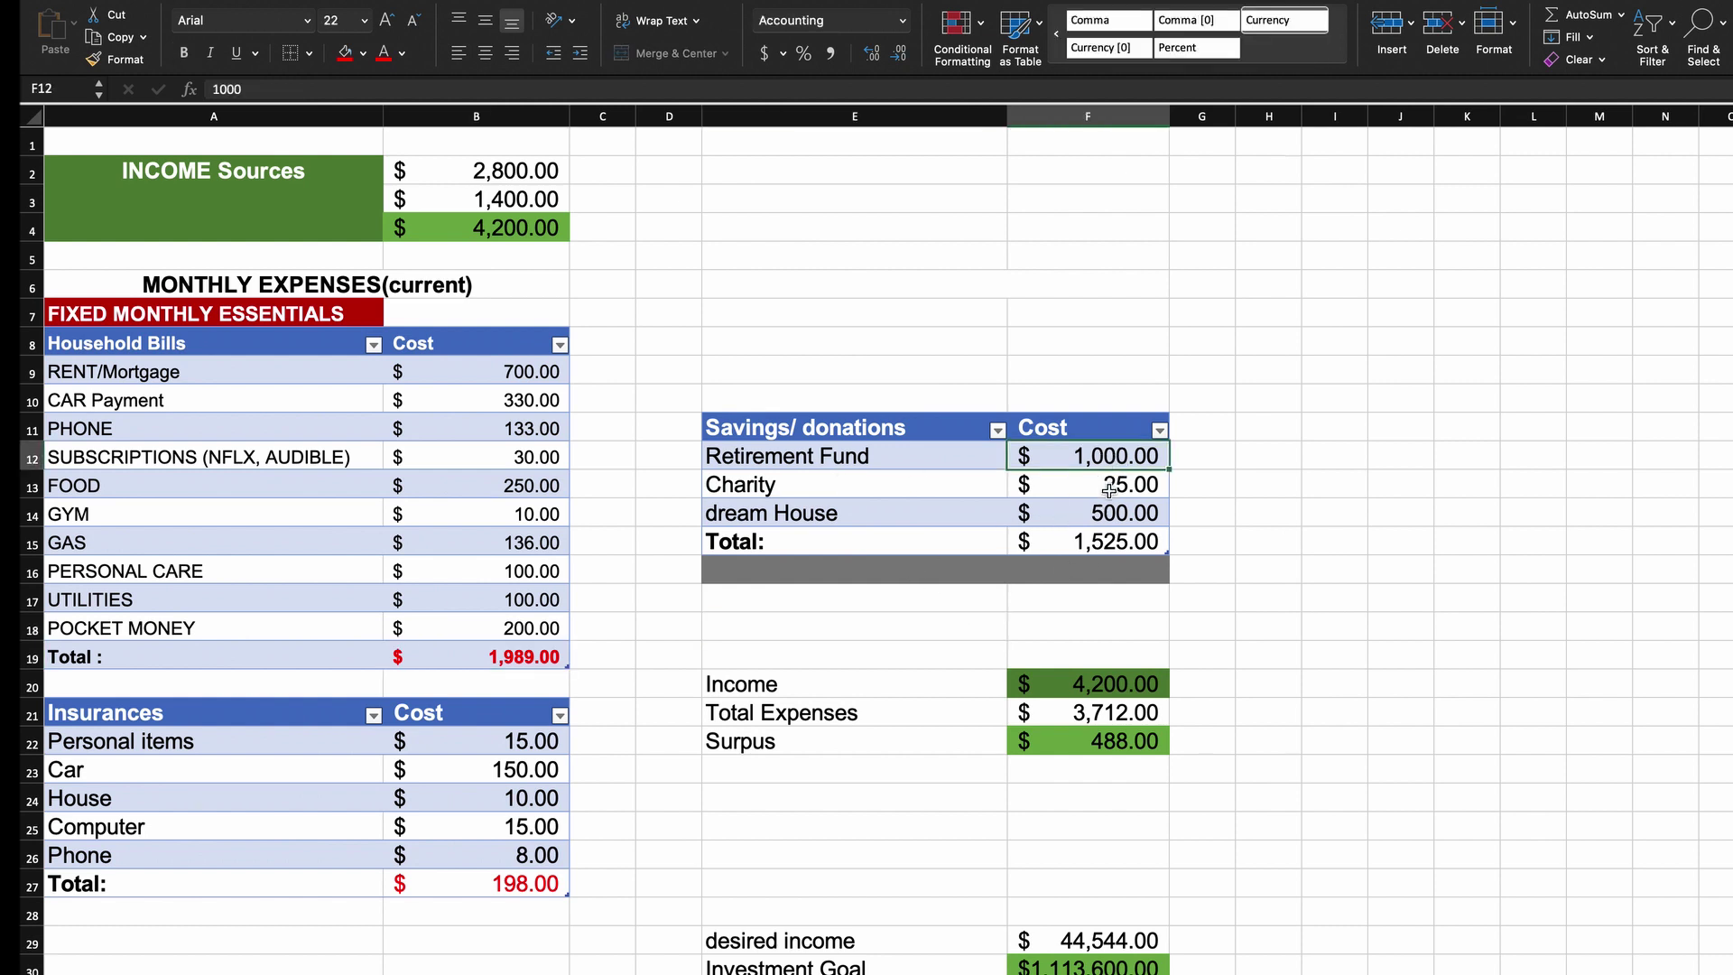
left_click(1108, 487)
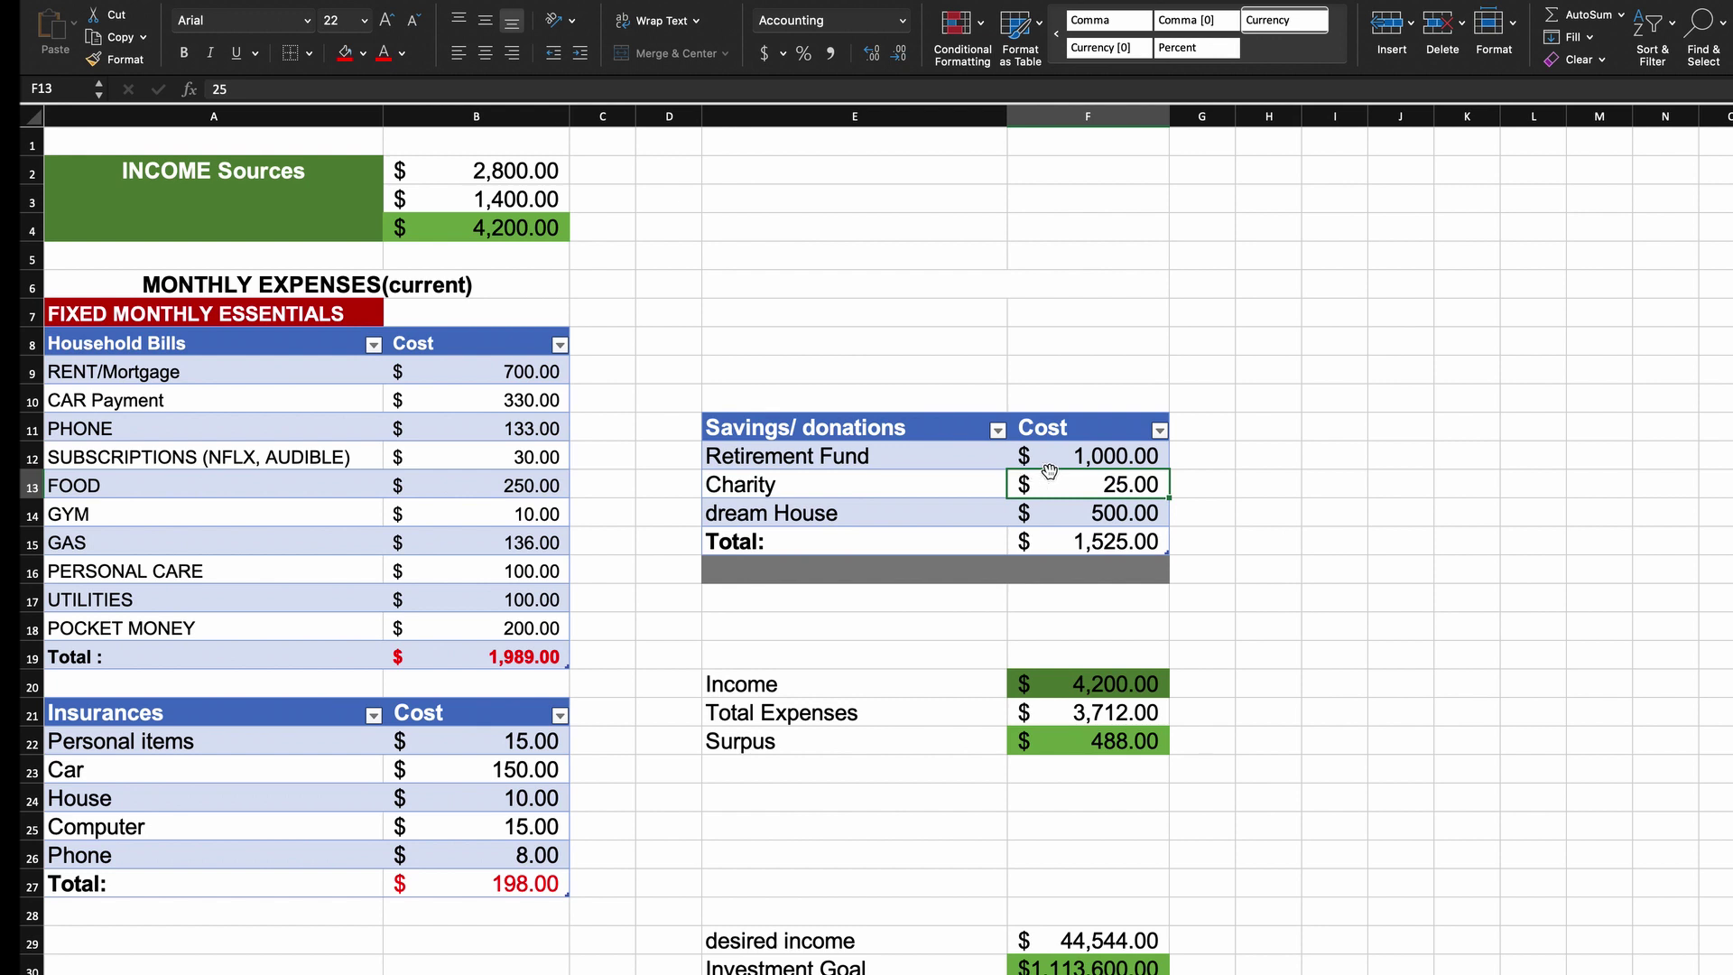
left_click(1108, 461)
left_click(1108, 484)
left_click(1109, 513)
left_click_drag(1098, 458, 1098, 480)
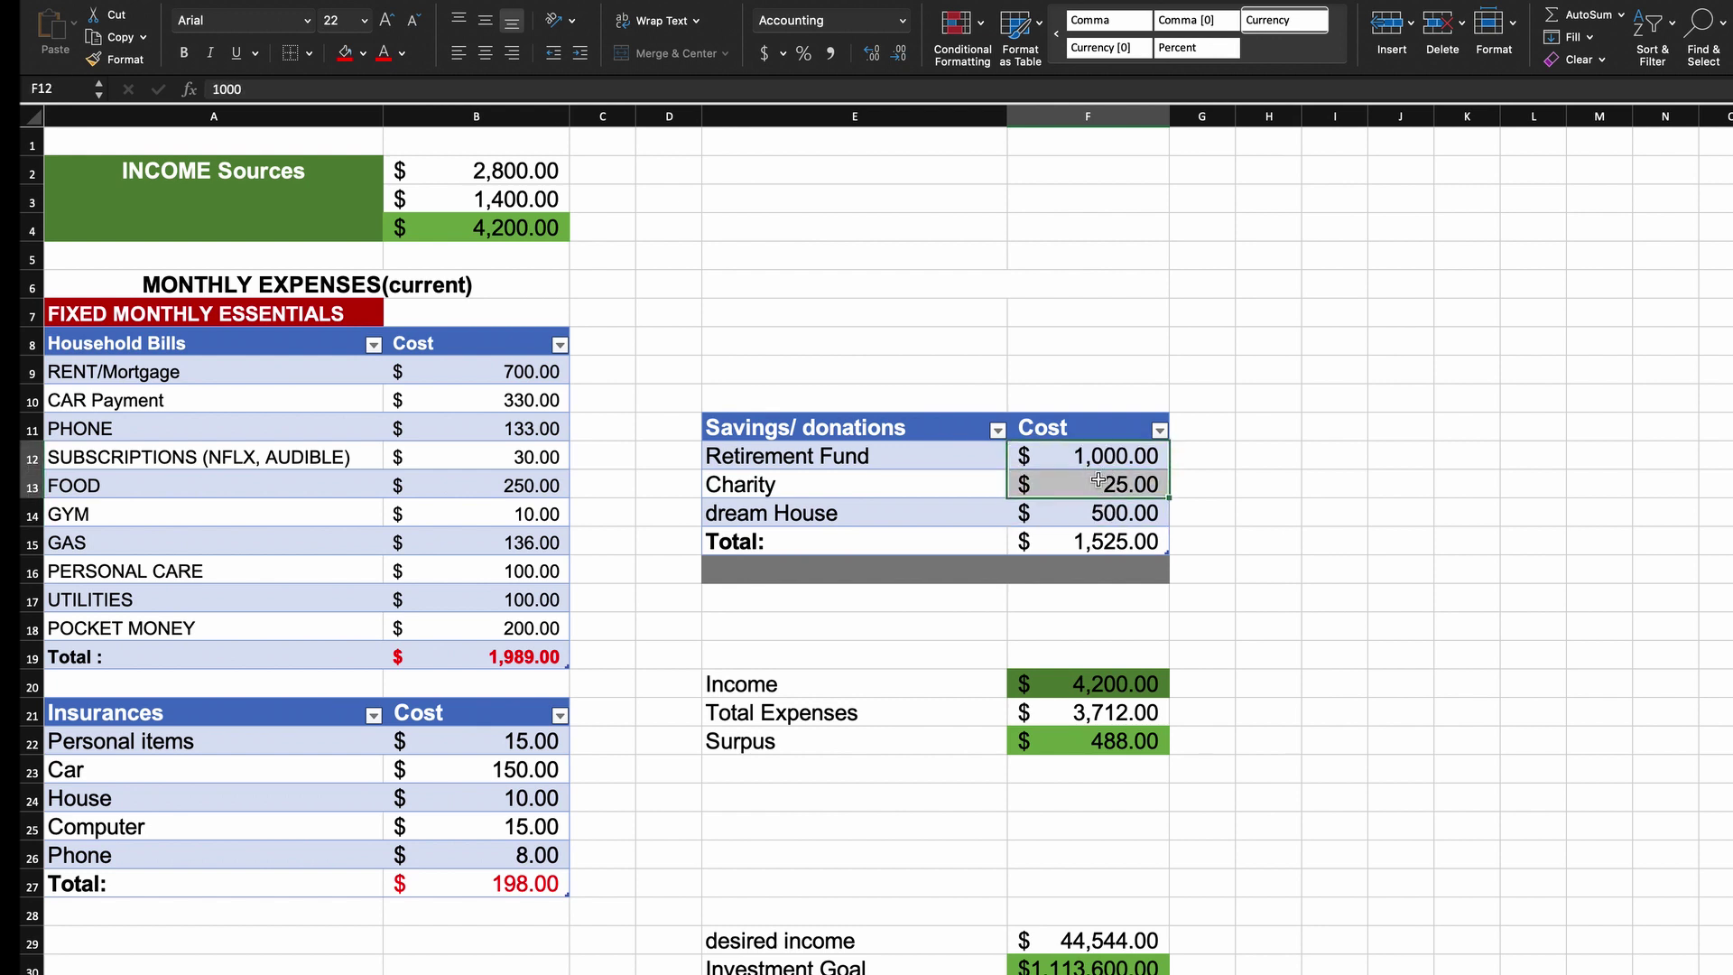
left_click(1106, 512)
left_click(1077, 454)
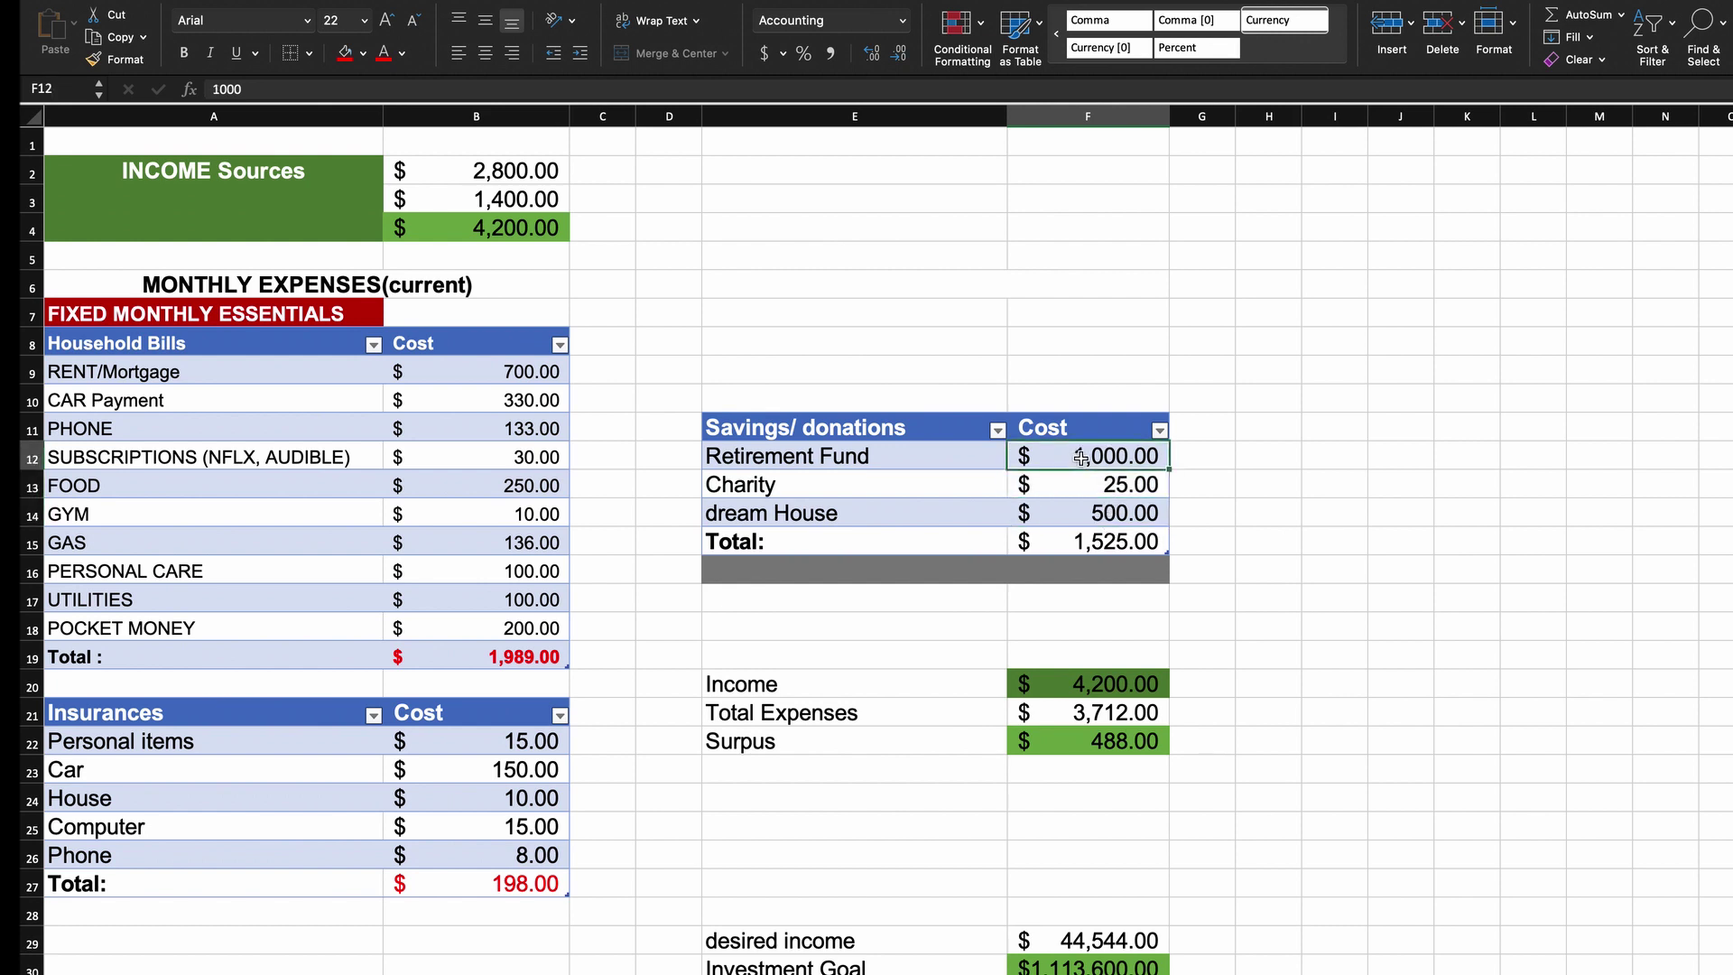
left_click(1089, 484)
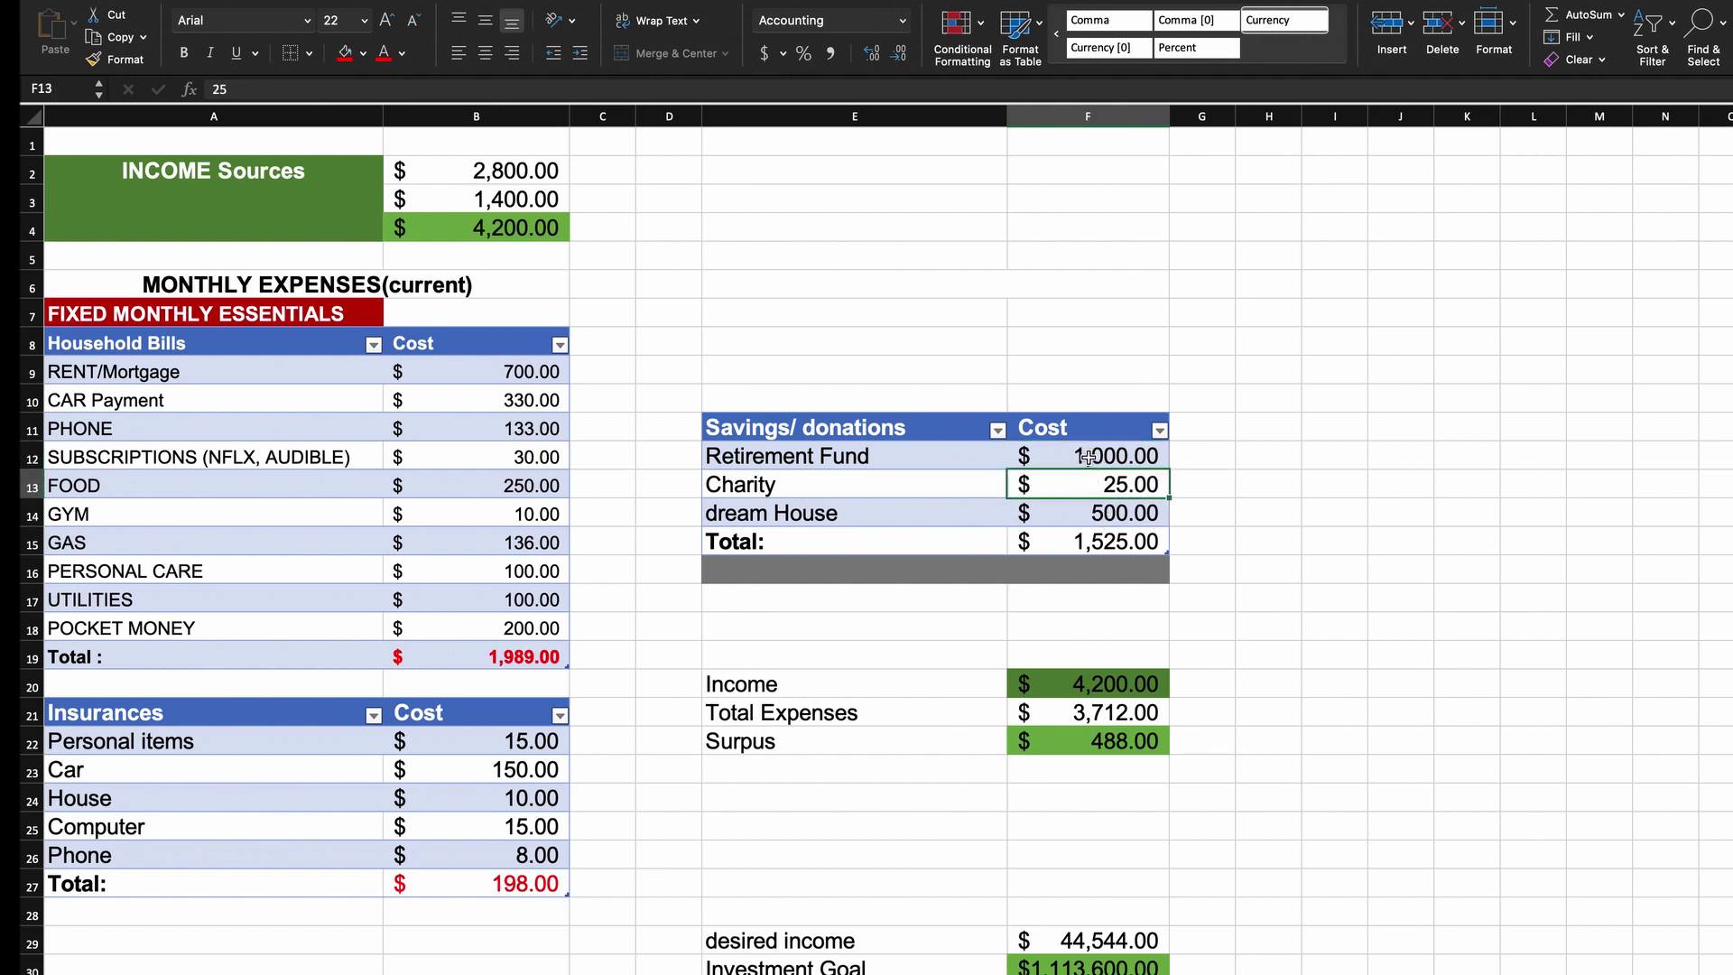
left_click(1089, 457)
left_click(1089, 485)
left_click(1089, 457)
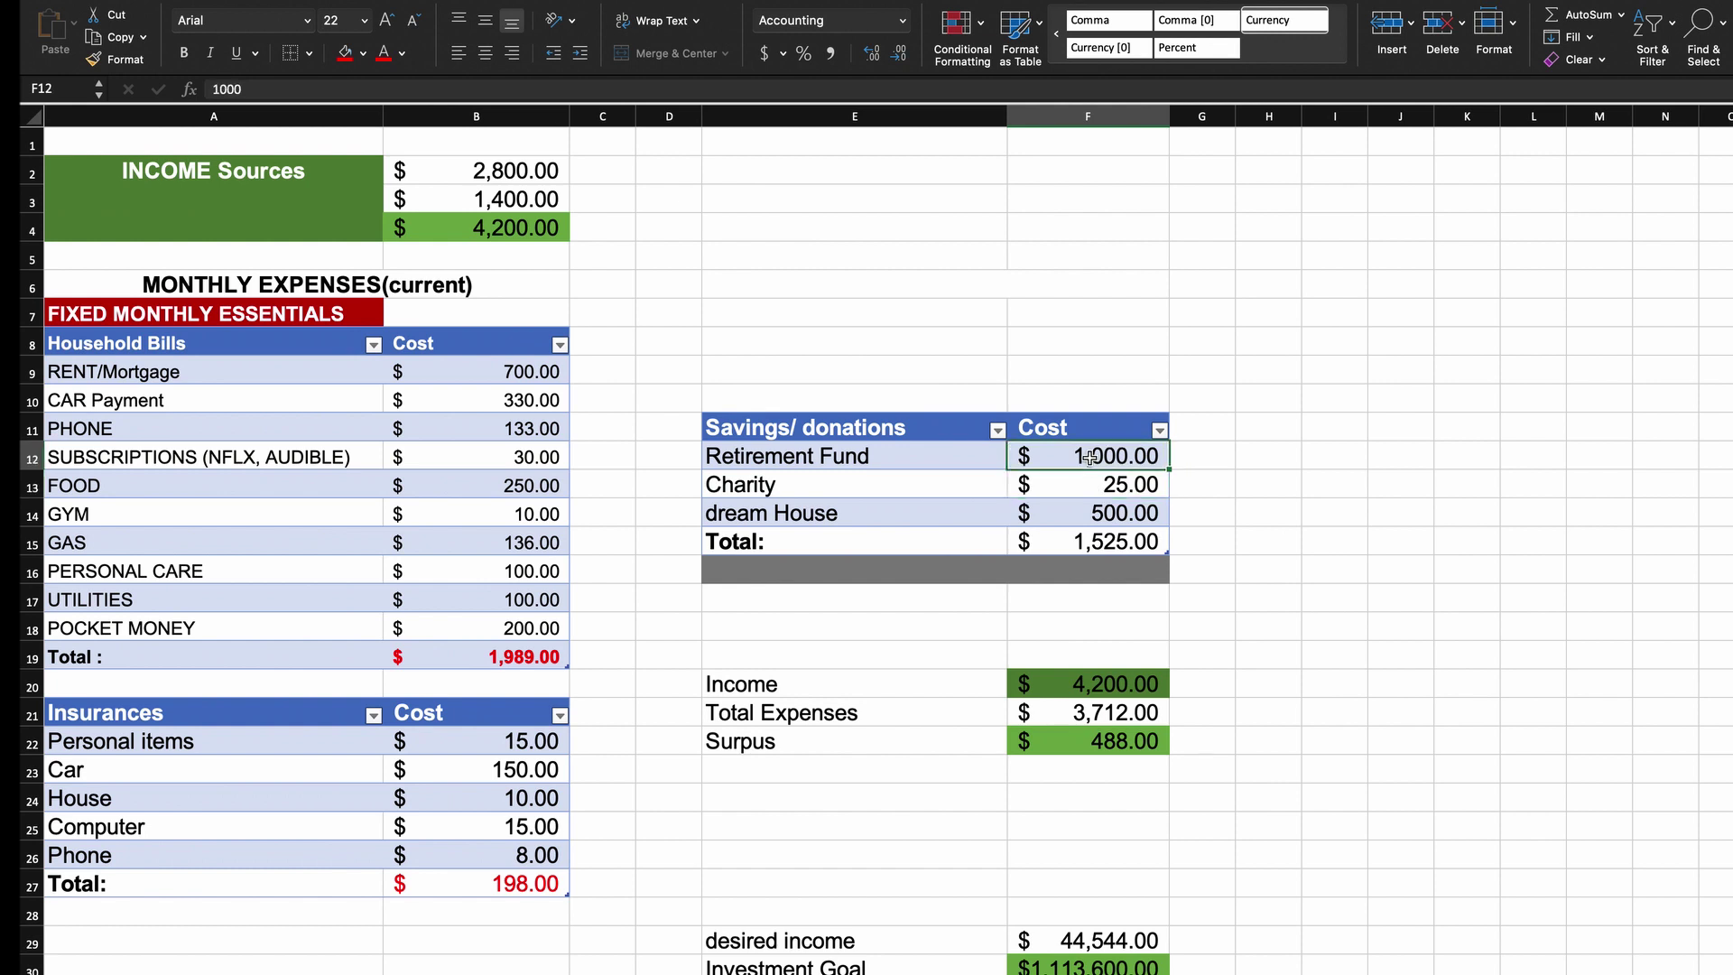
left_click(1090, 495)
left_click(1092, 531)
left_click(1091, 515)
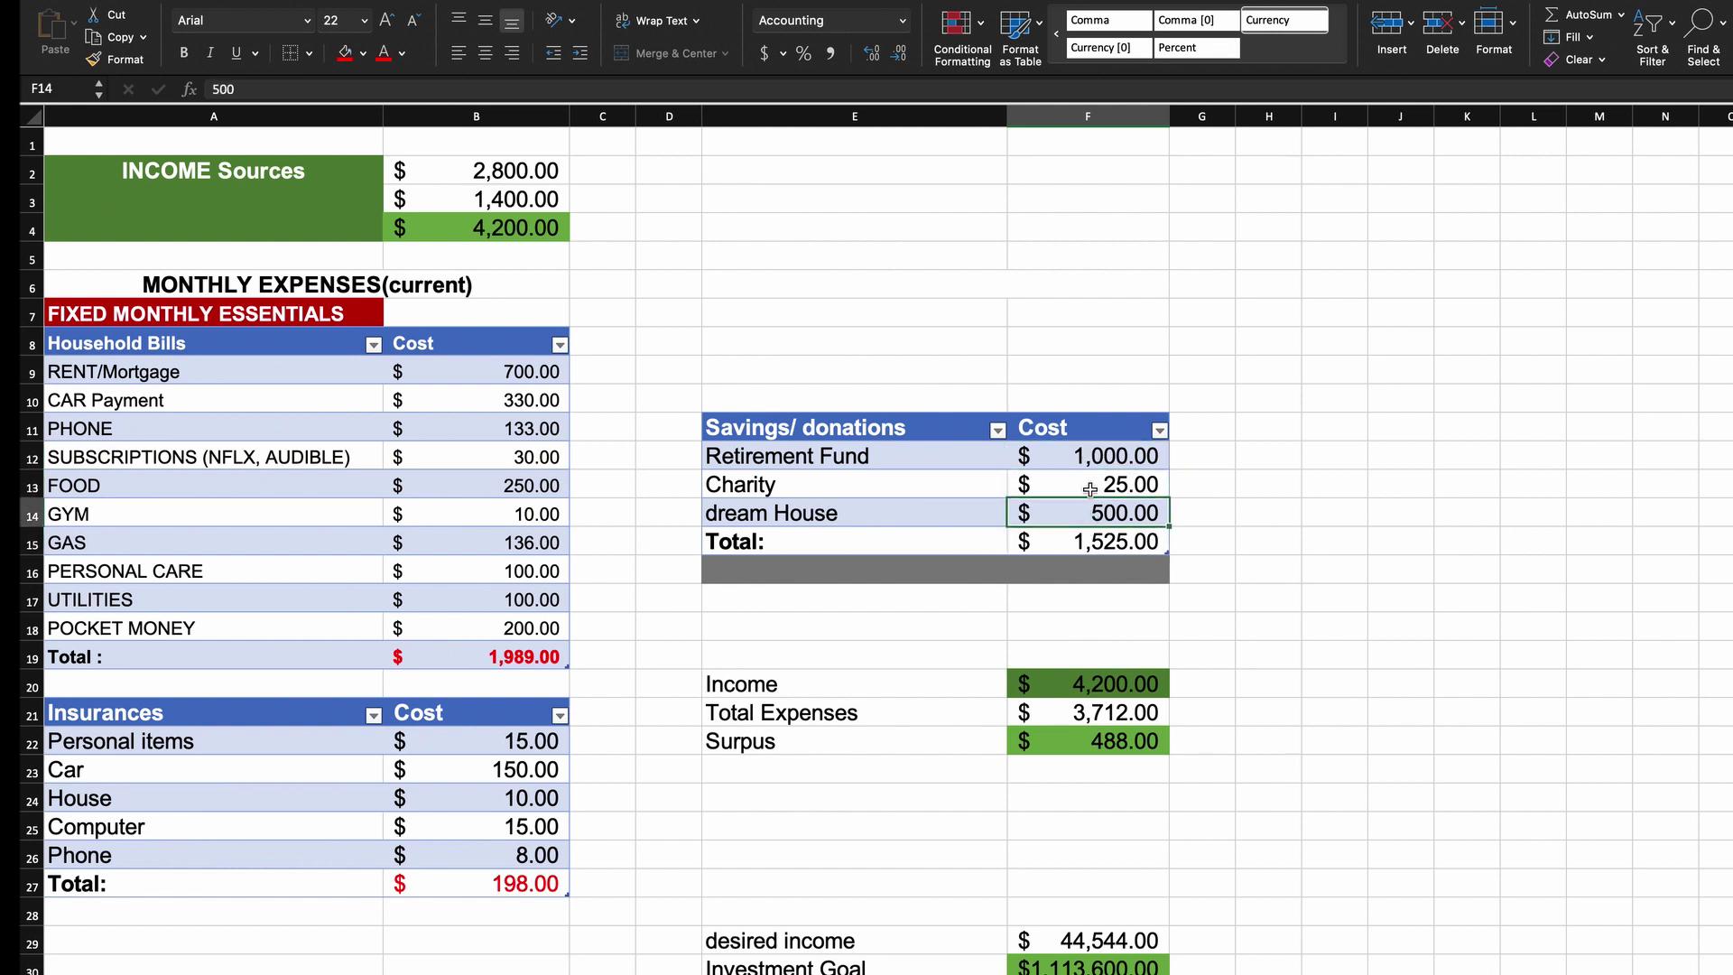
left_click(1092, 456)
left_click(1091, 484)
left_click(1092, 511)
left_click(1087, 548)
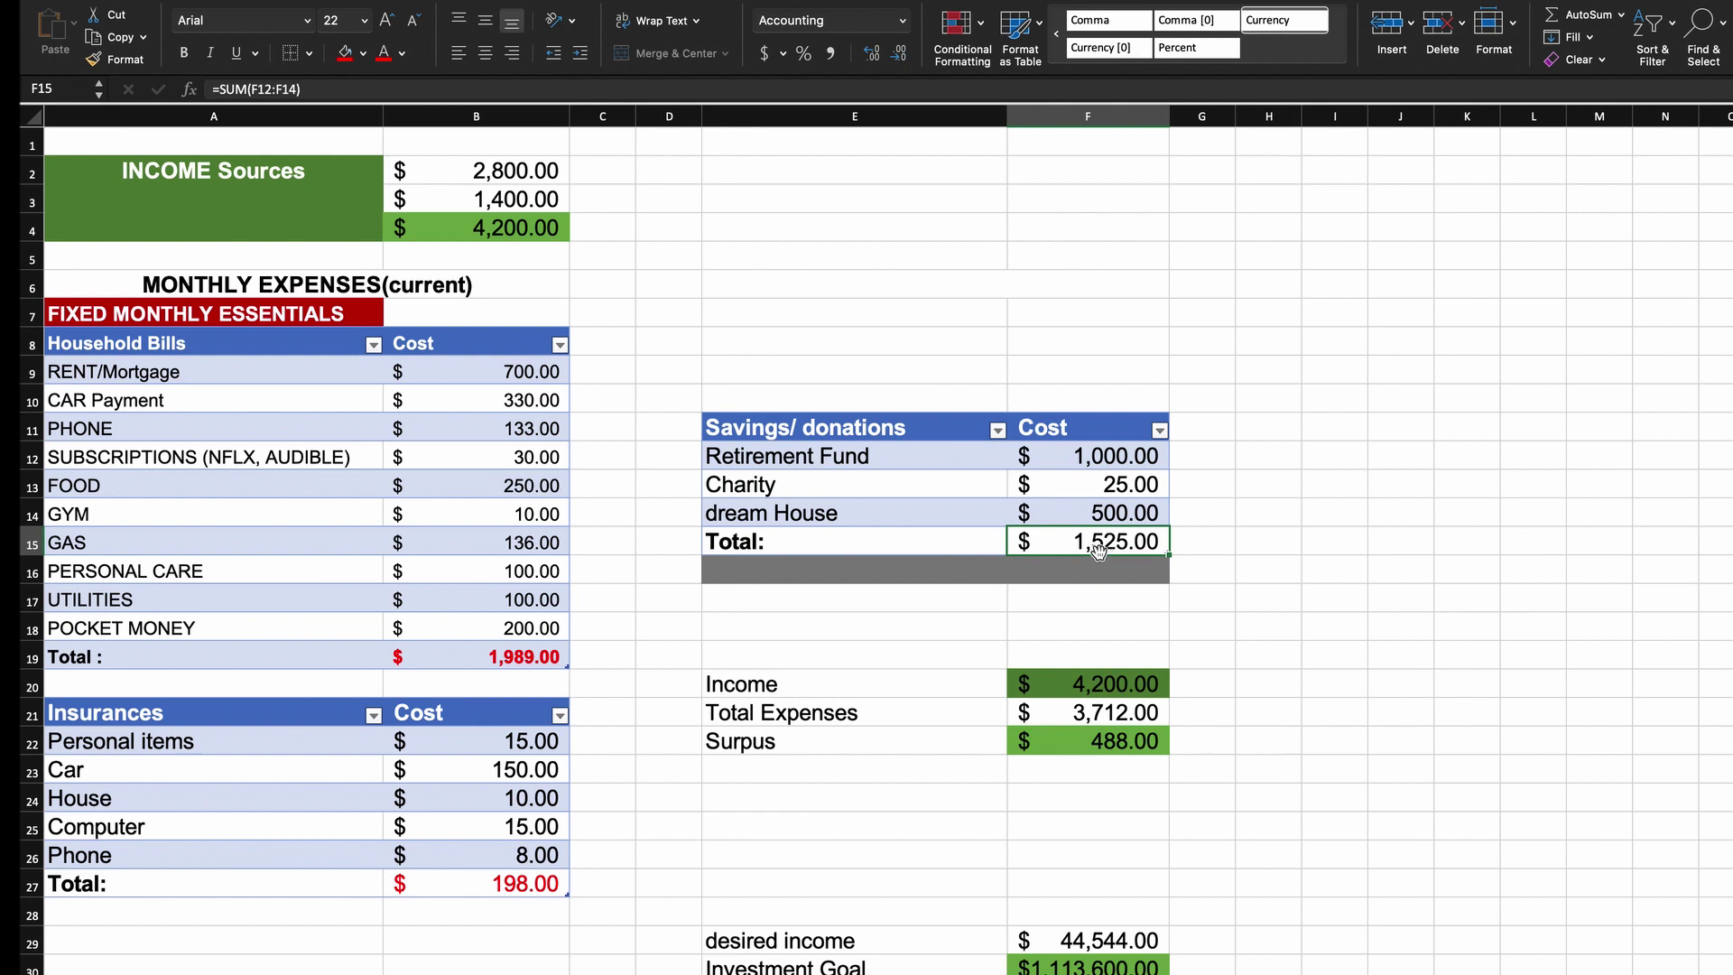
left_click(1089, 718)
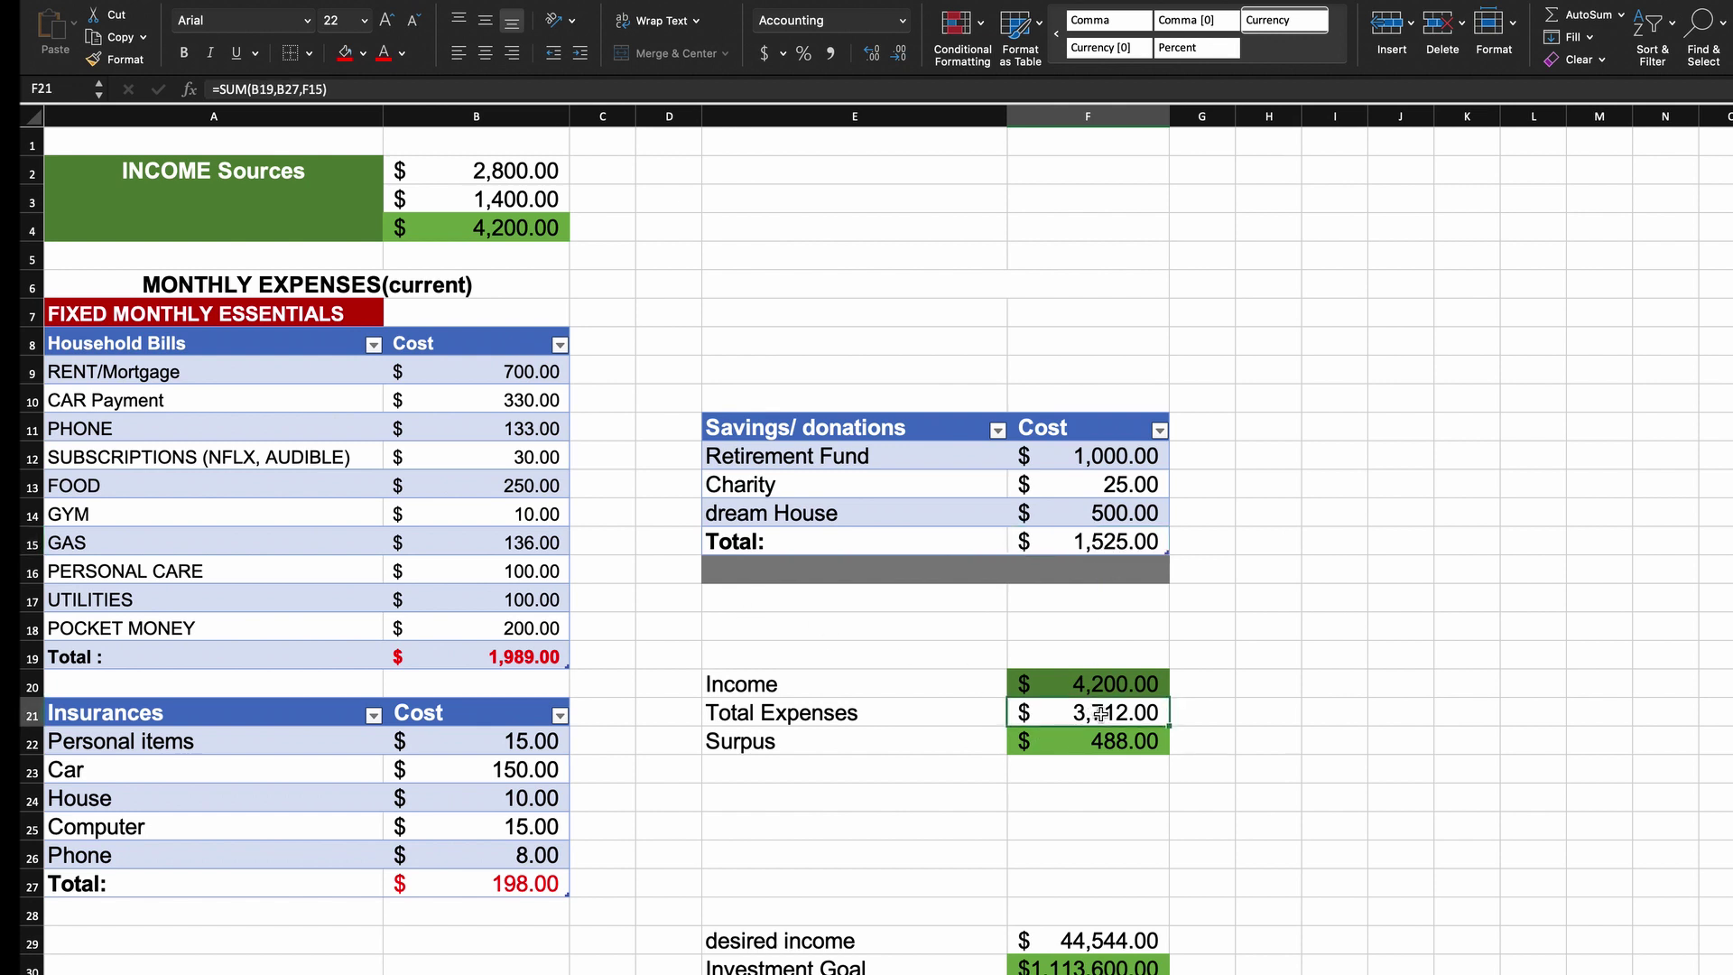
Fill the Total Expenses amount in F21 with red.
double_click(1080, 717)
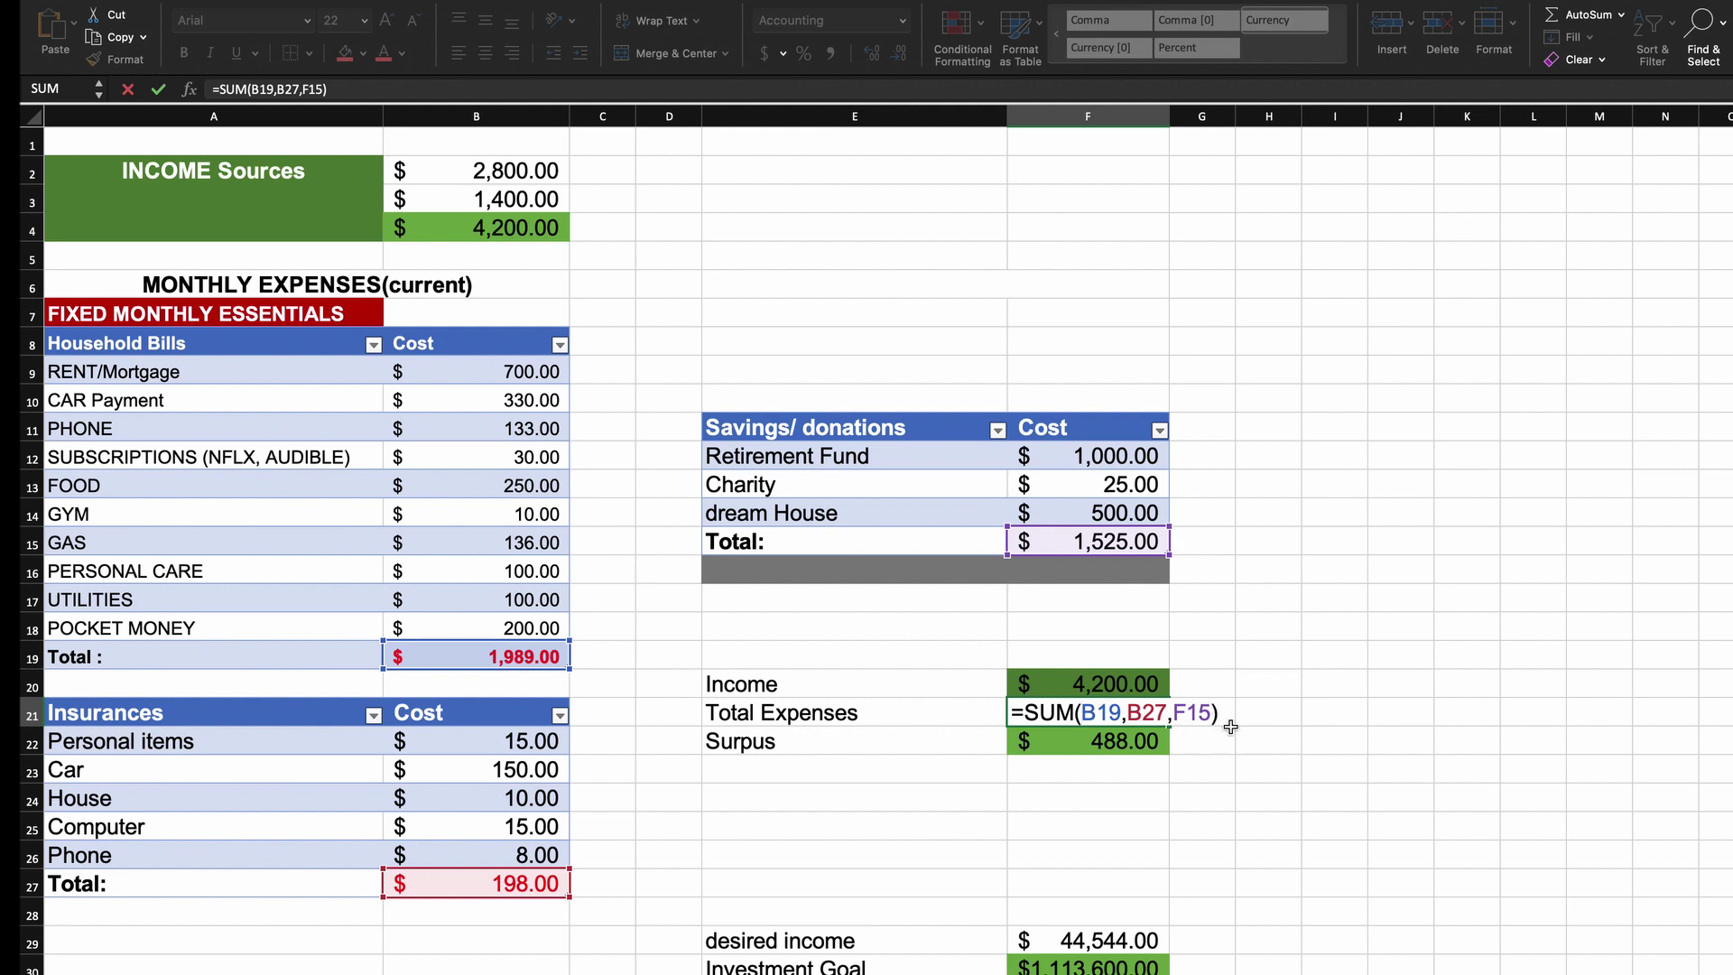
key("Return")
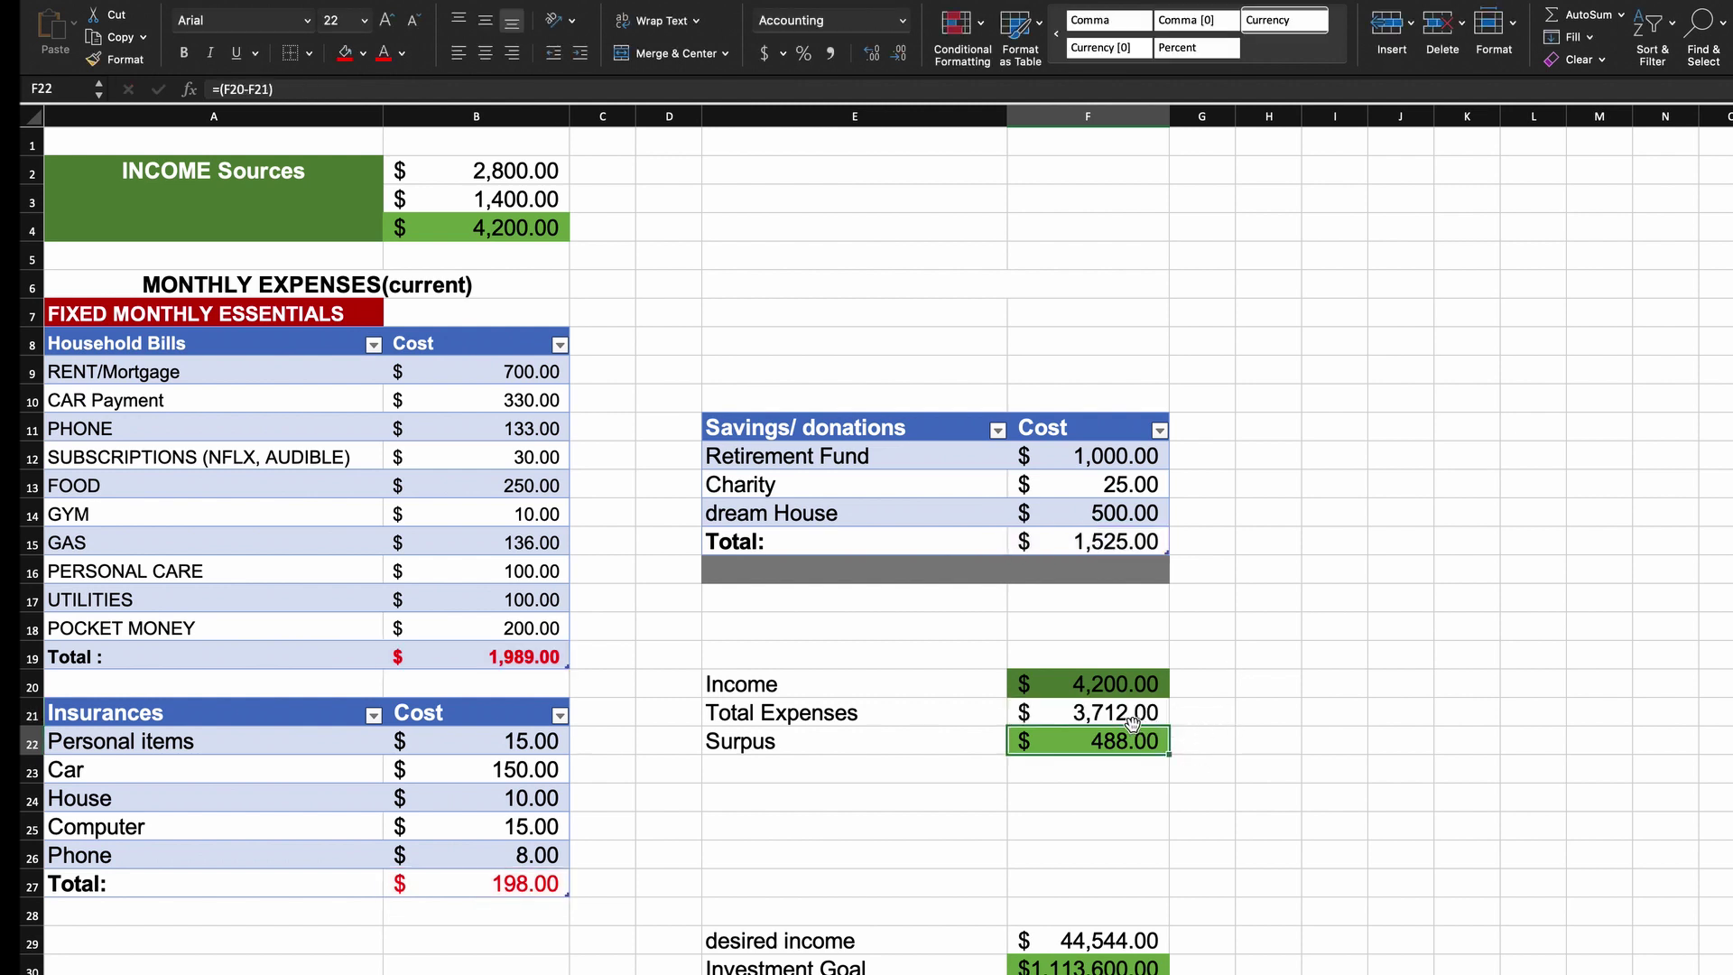
left_click(1118, 722)
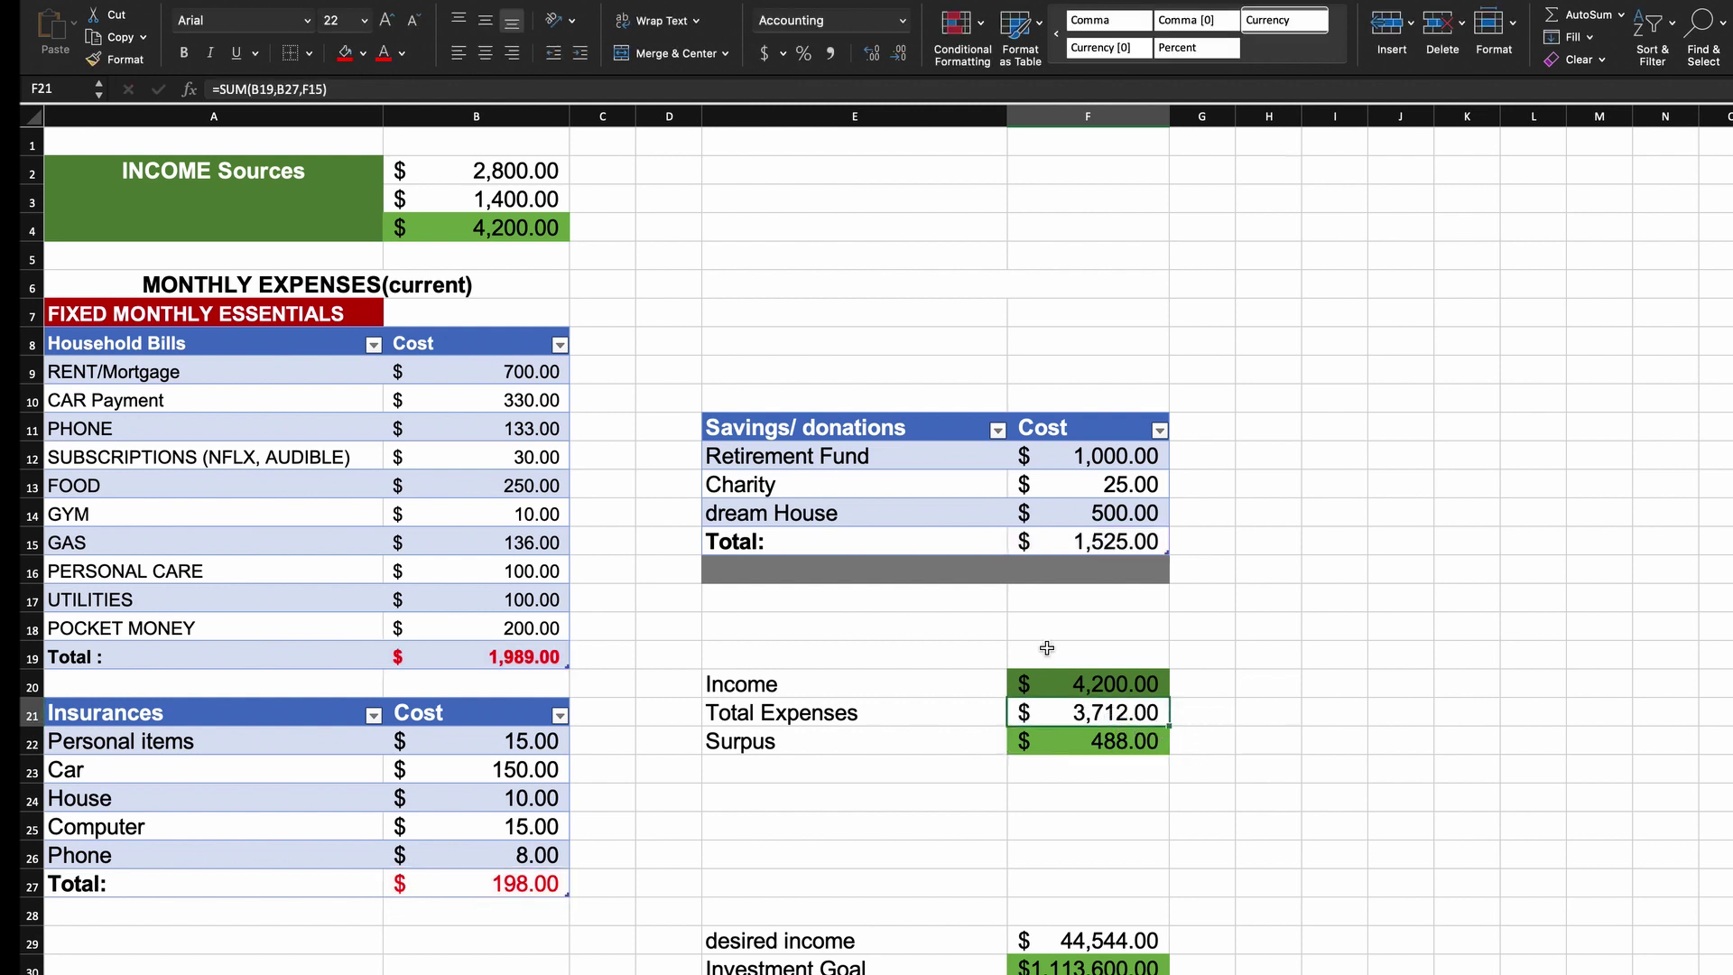
left_click(344, 58)
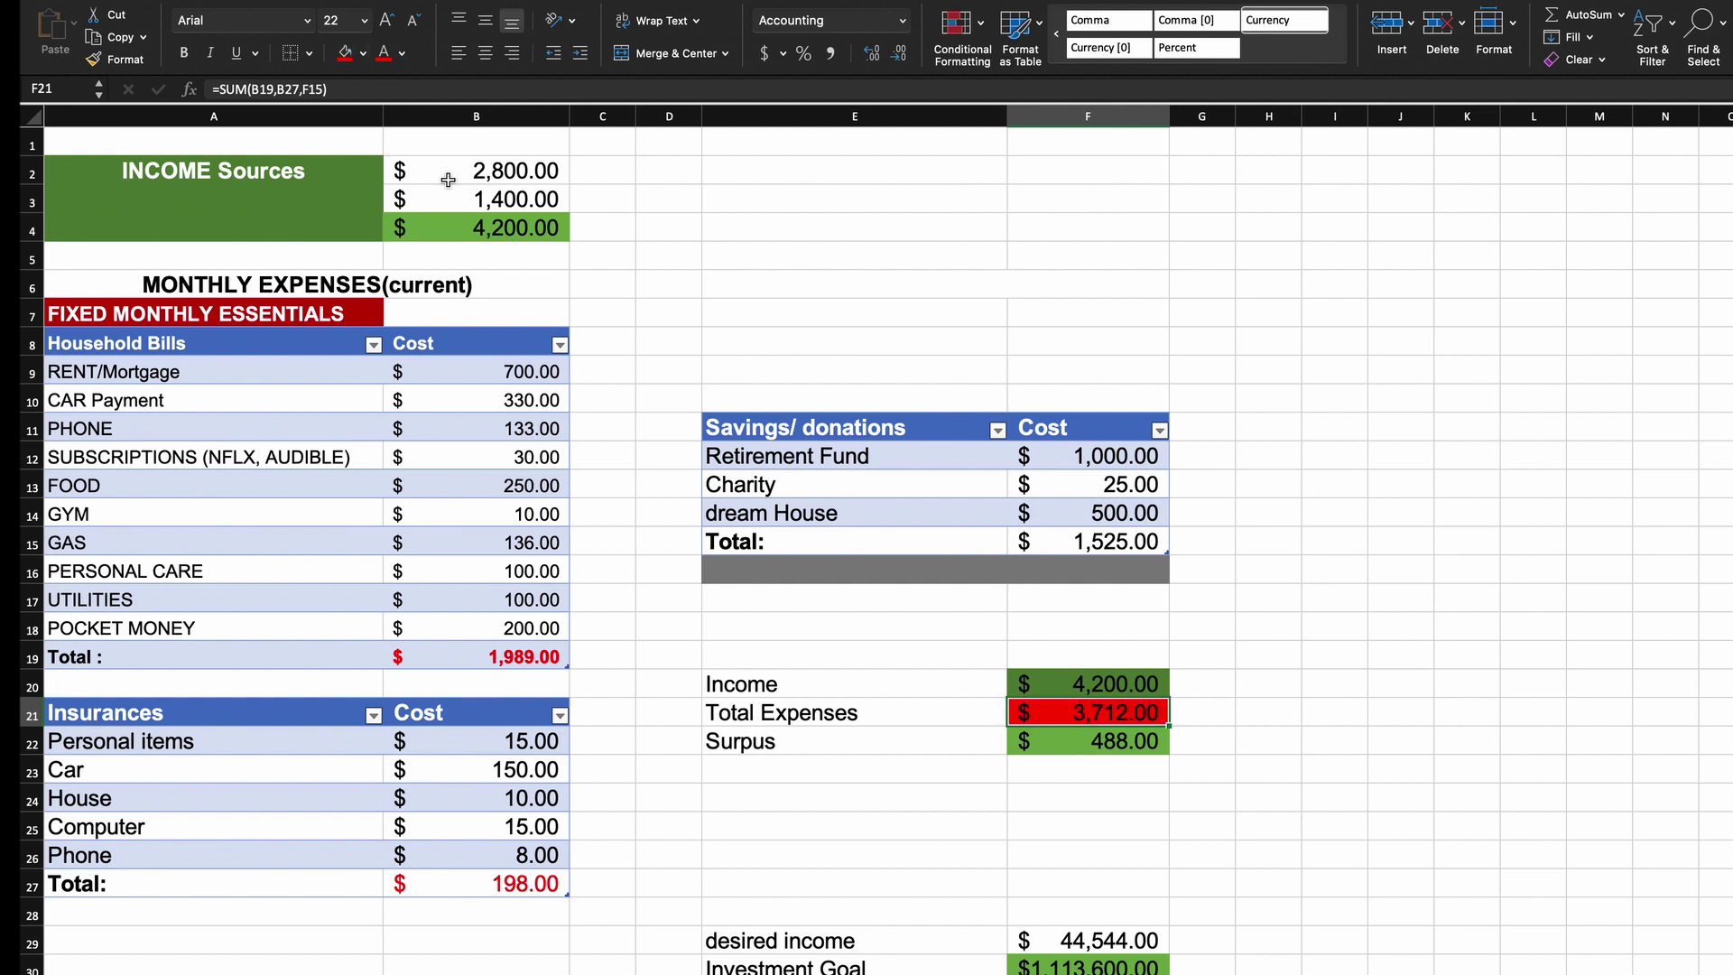
left_click(1121, 800)
Correct the spelling of the label in E22 to Surplus.
left_click(510, 227)
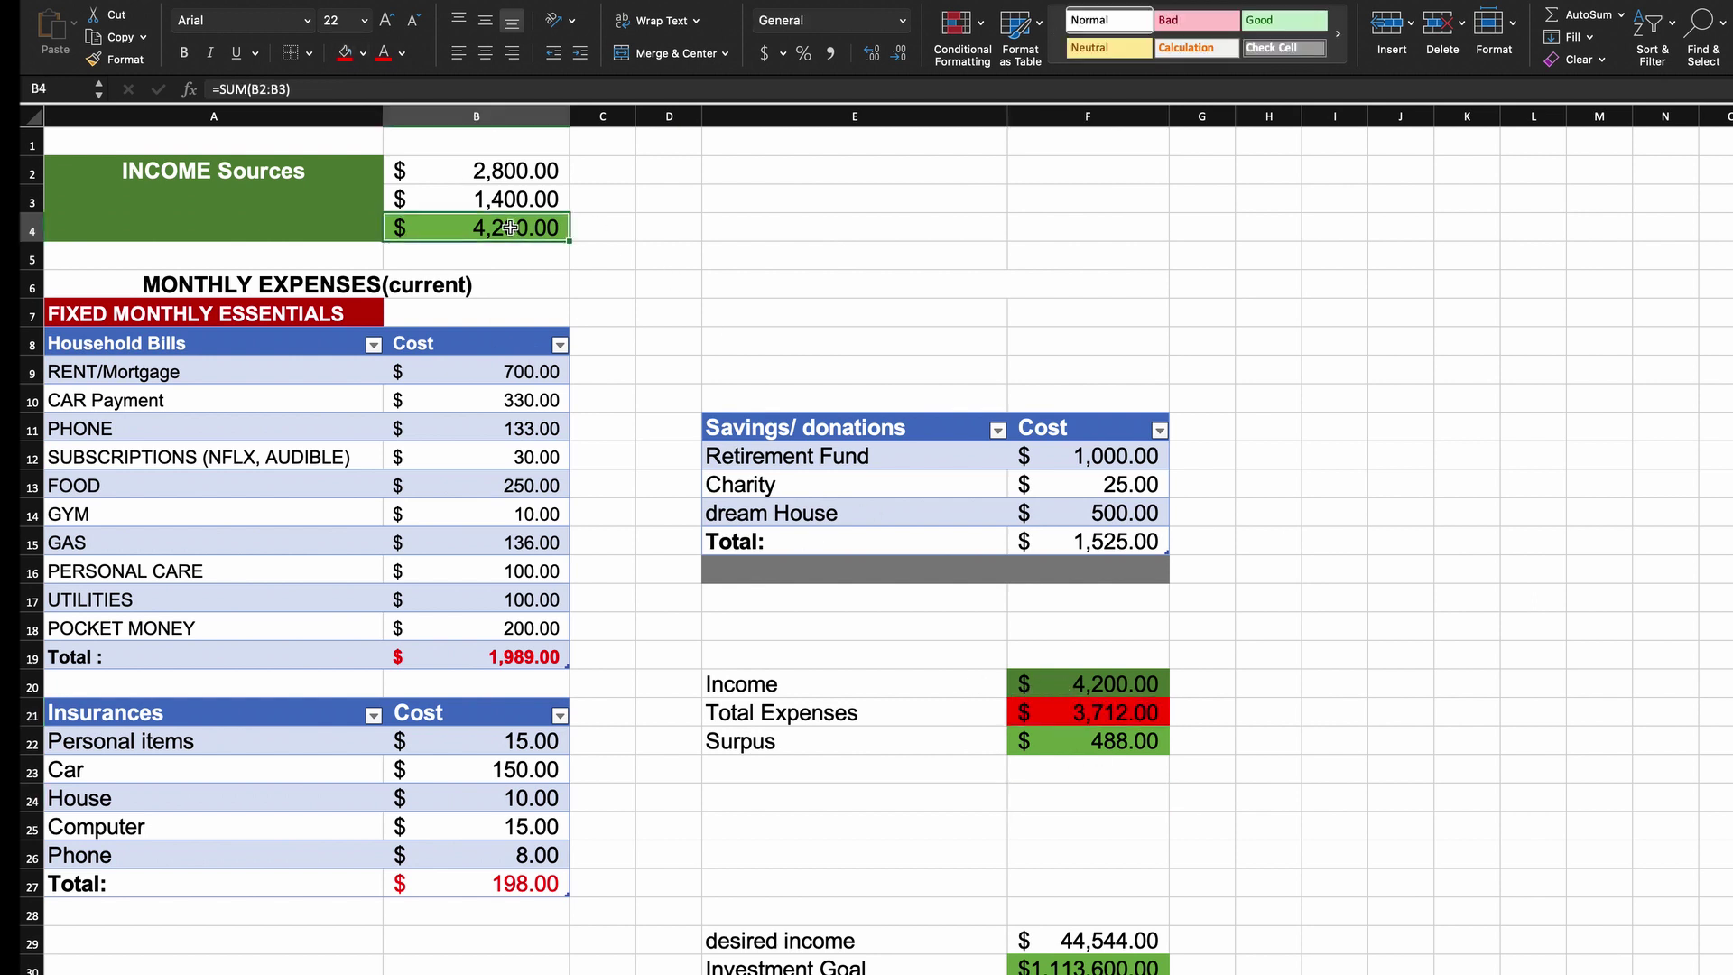
left_click(1141, 689)
left_click(1114, 740)
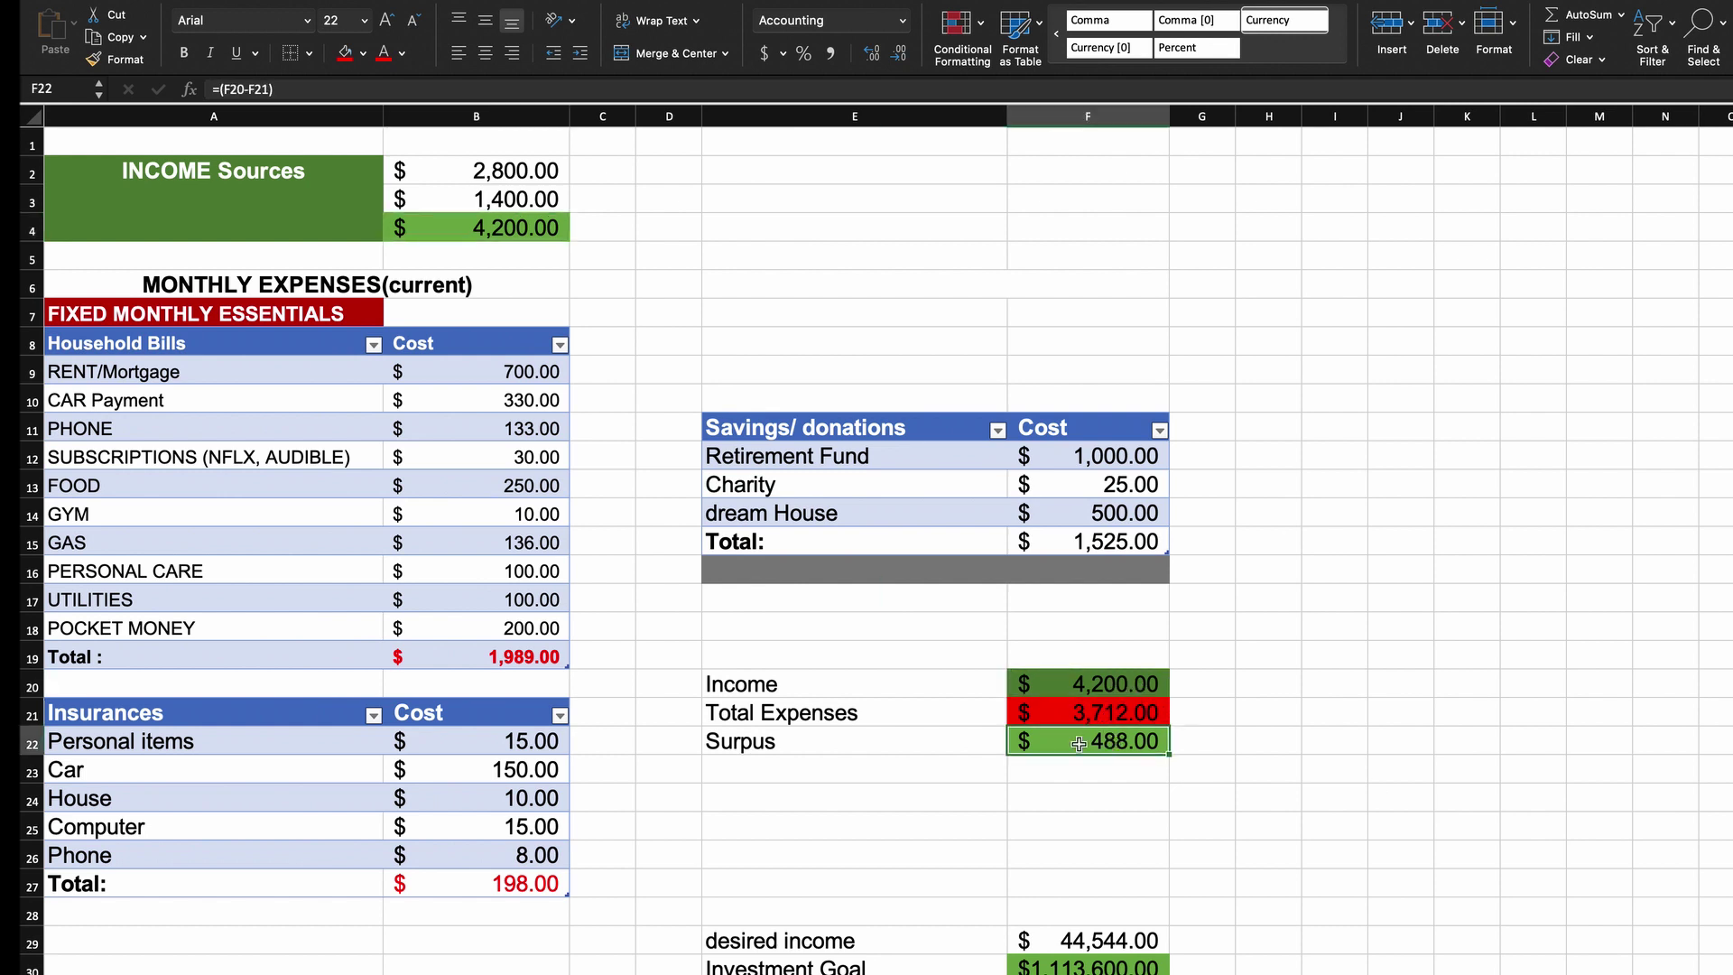
double_click(756, 741)
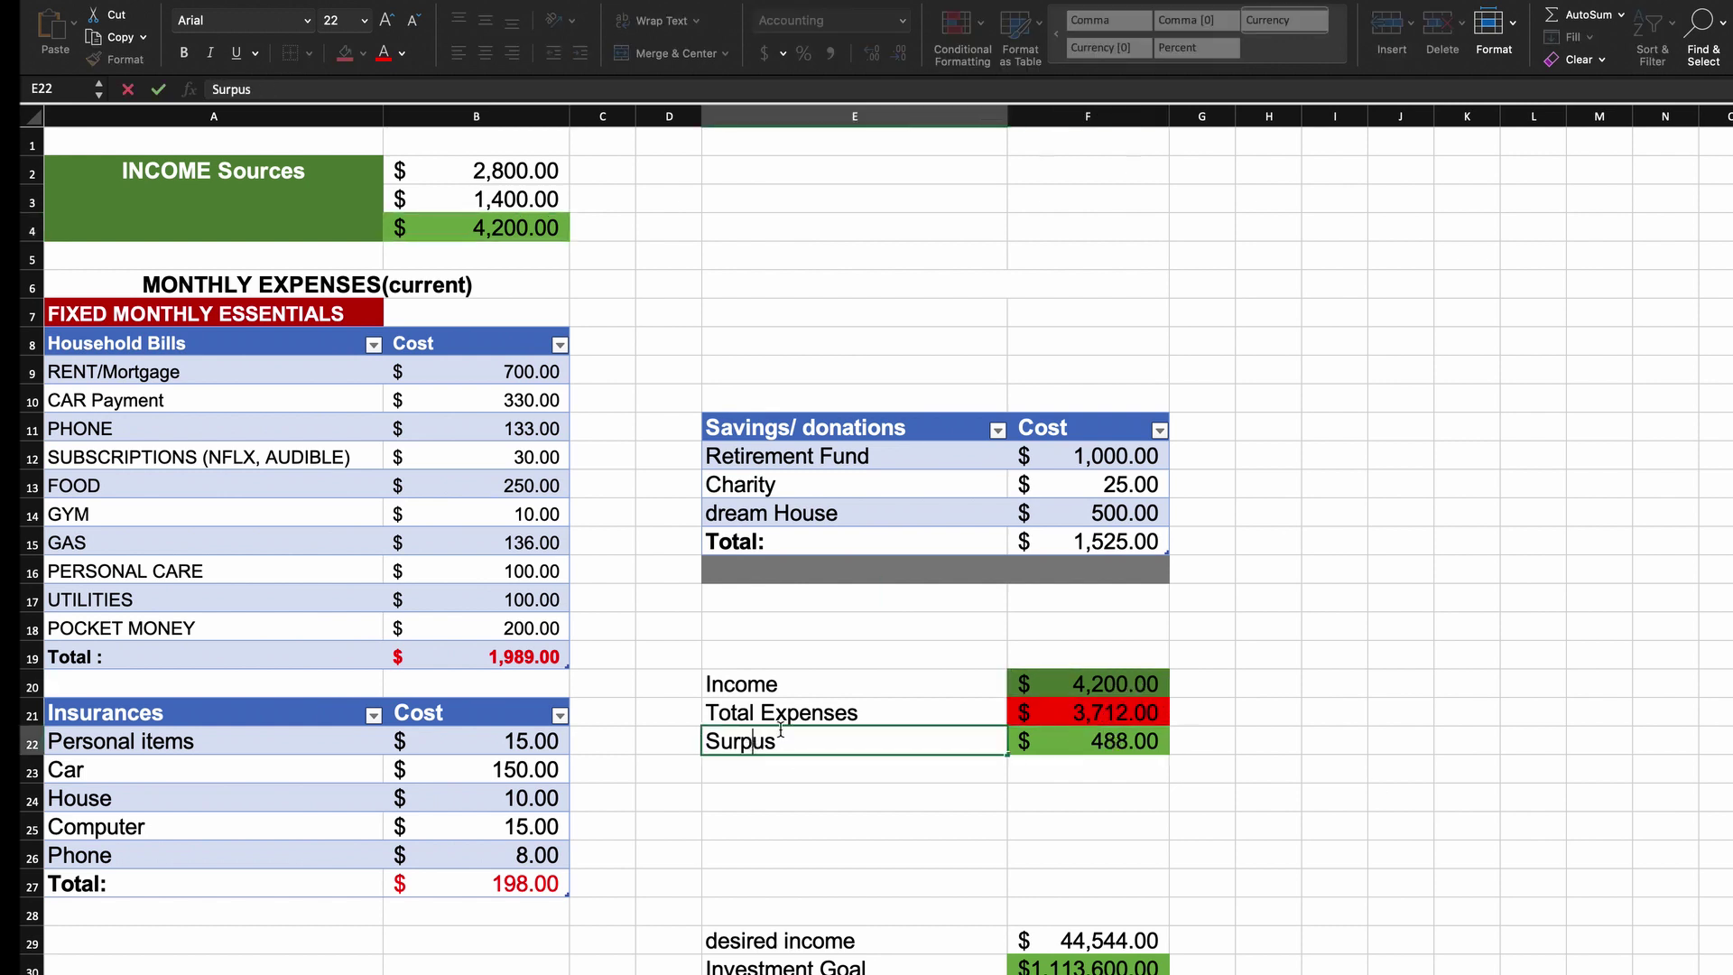
left_click(1117, 744)
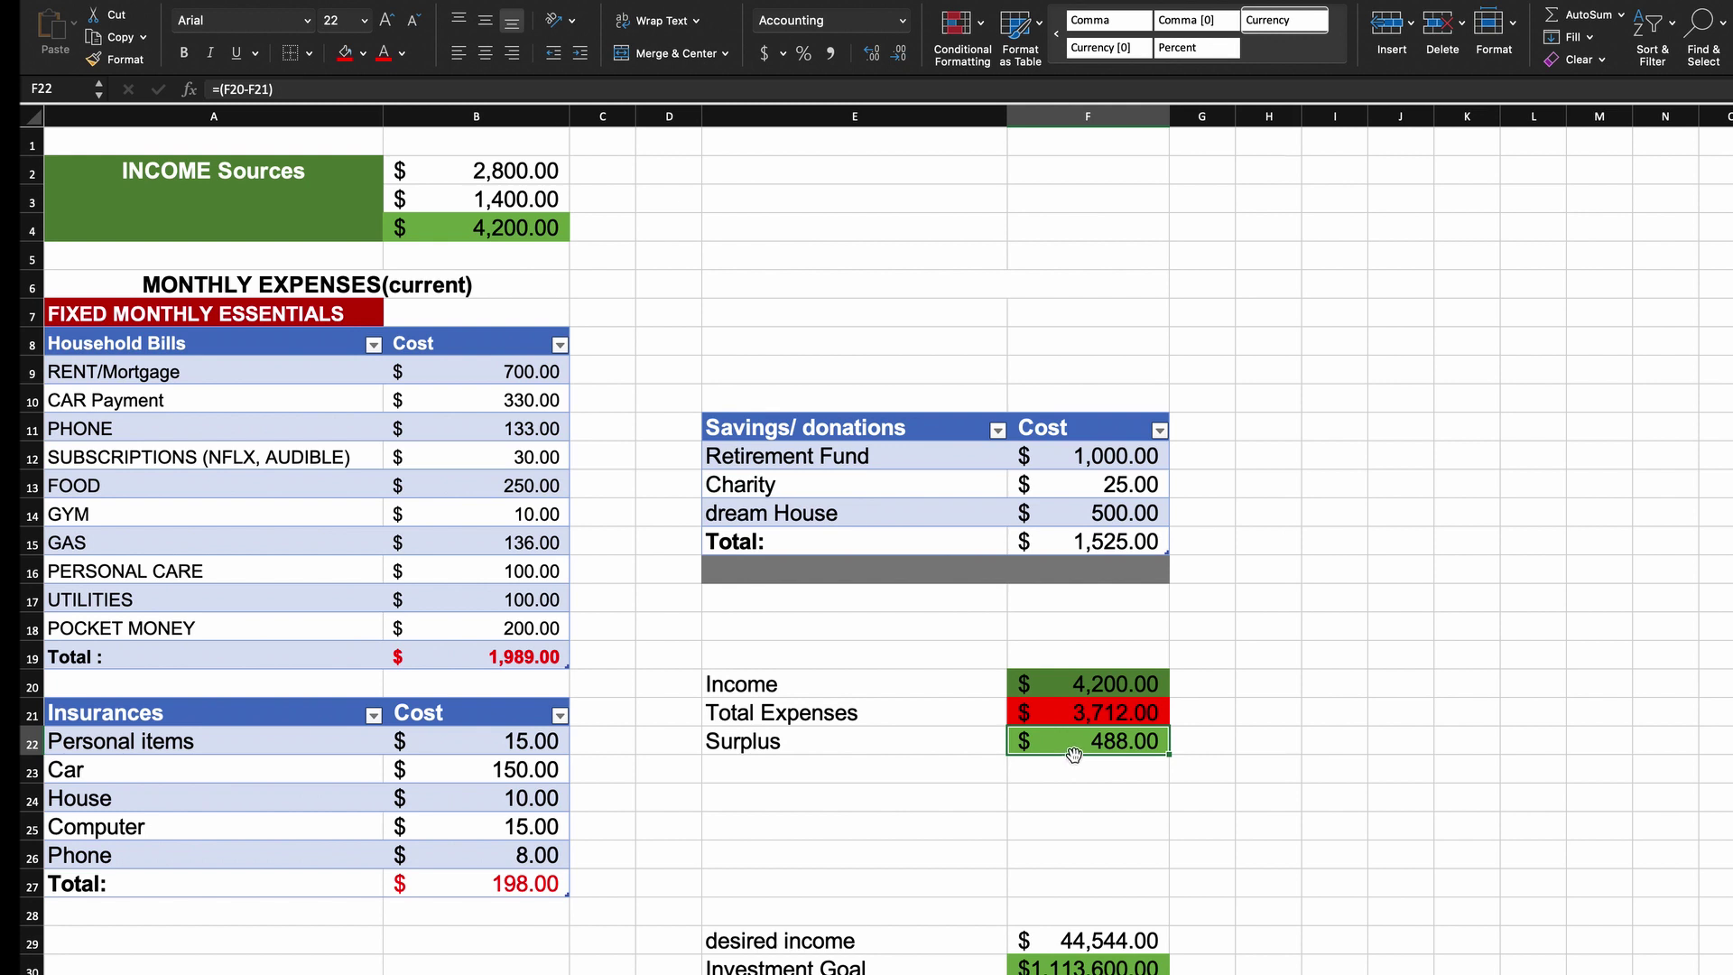
Examine the Total Expenses row and the amount in F21 alongside the Income and Surplus figures.
scroll(1073, 754, "down", 4)
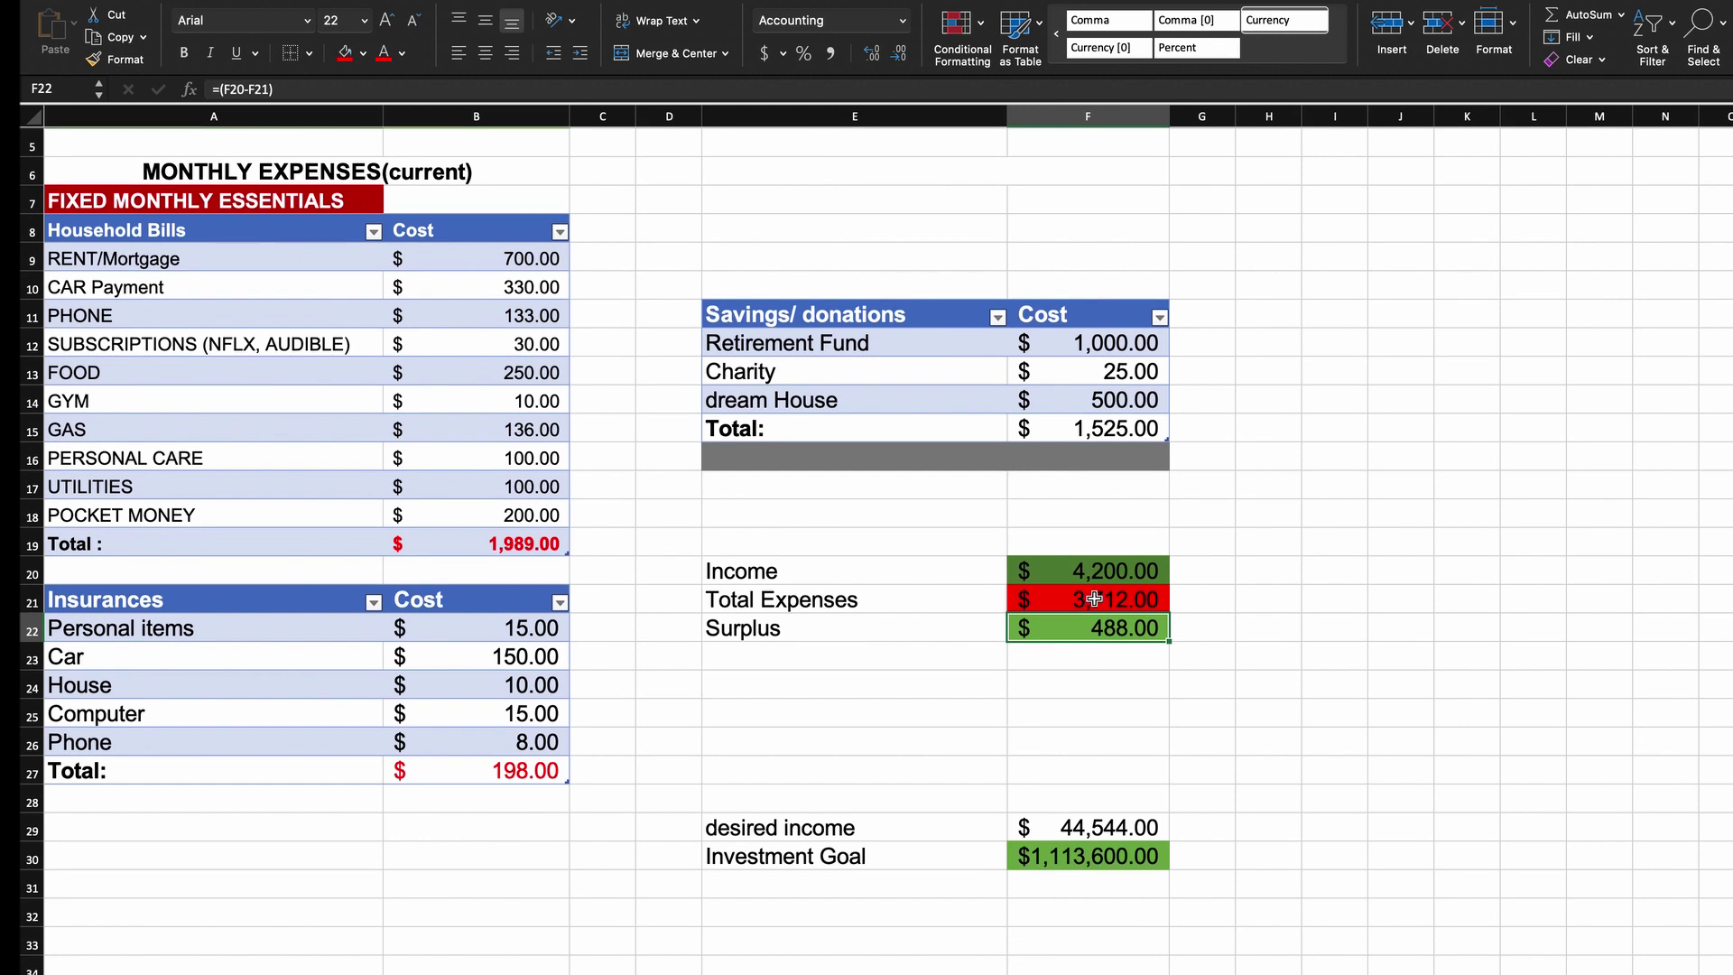
left_click(1094, 597)
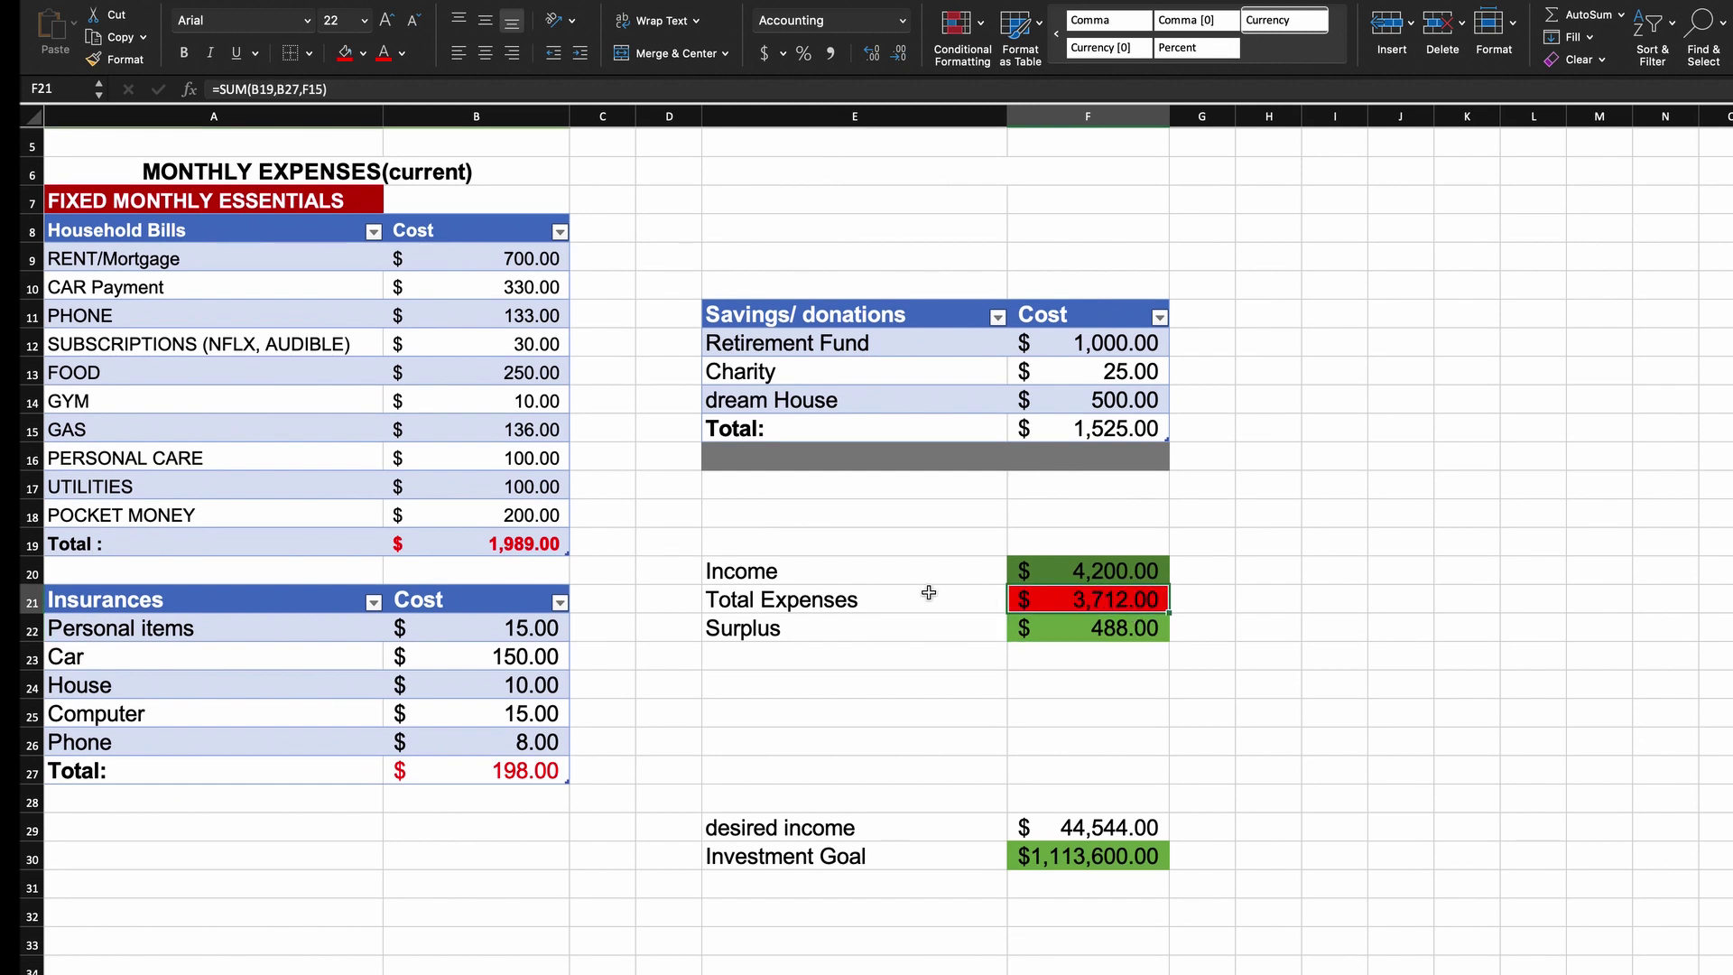
left_click_drag(732, 608, 1199, 600)
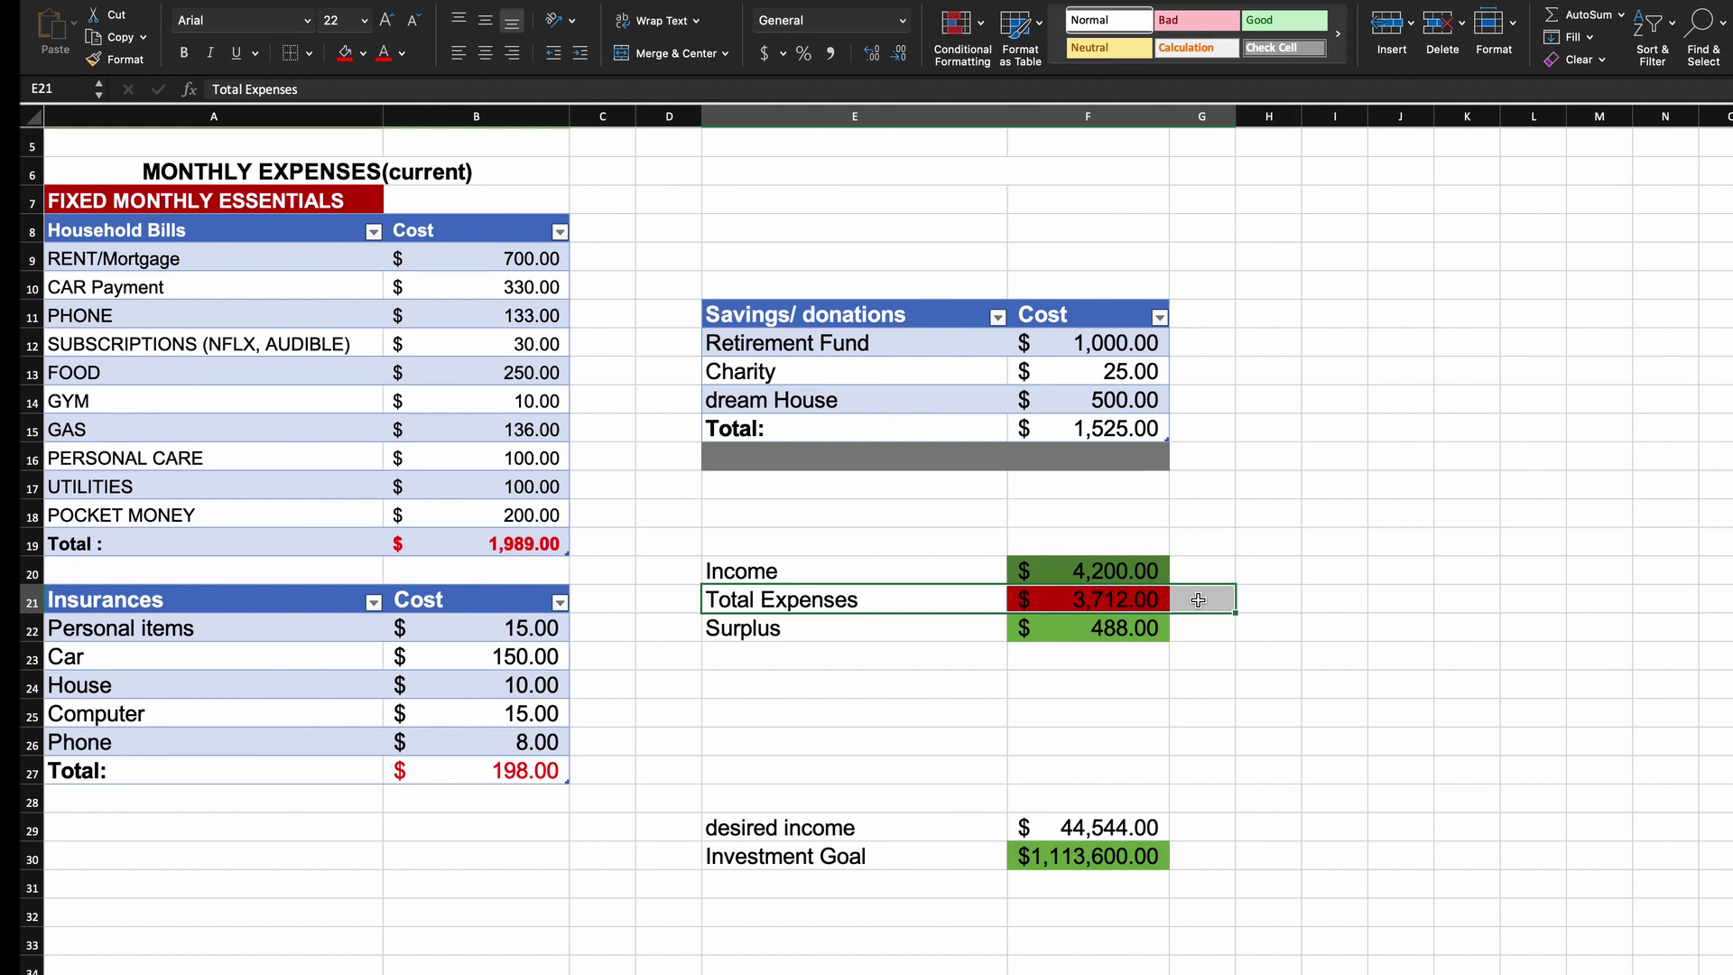
left_click(1124, 601)
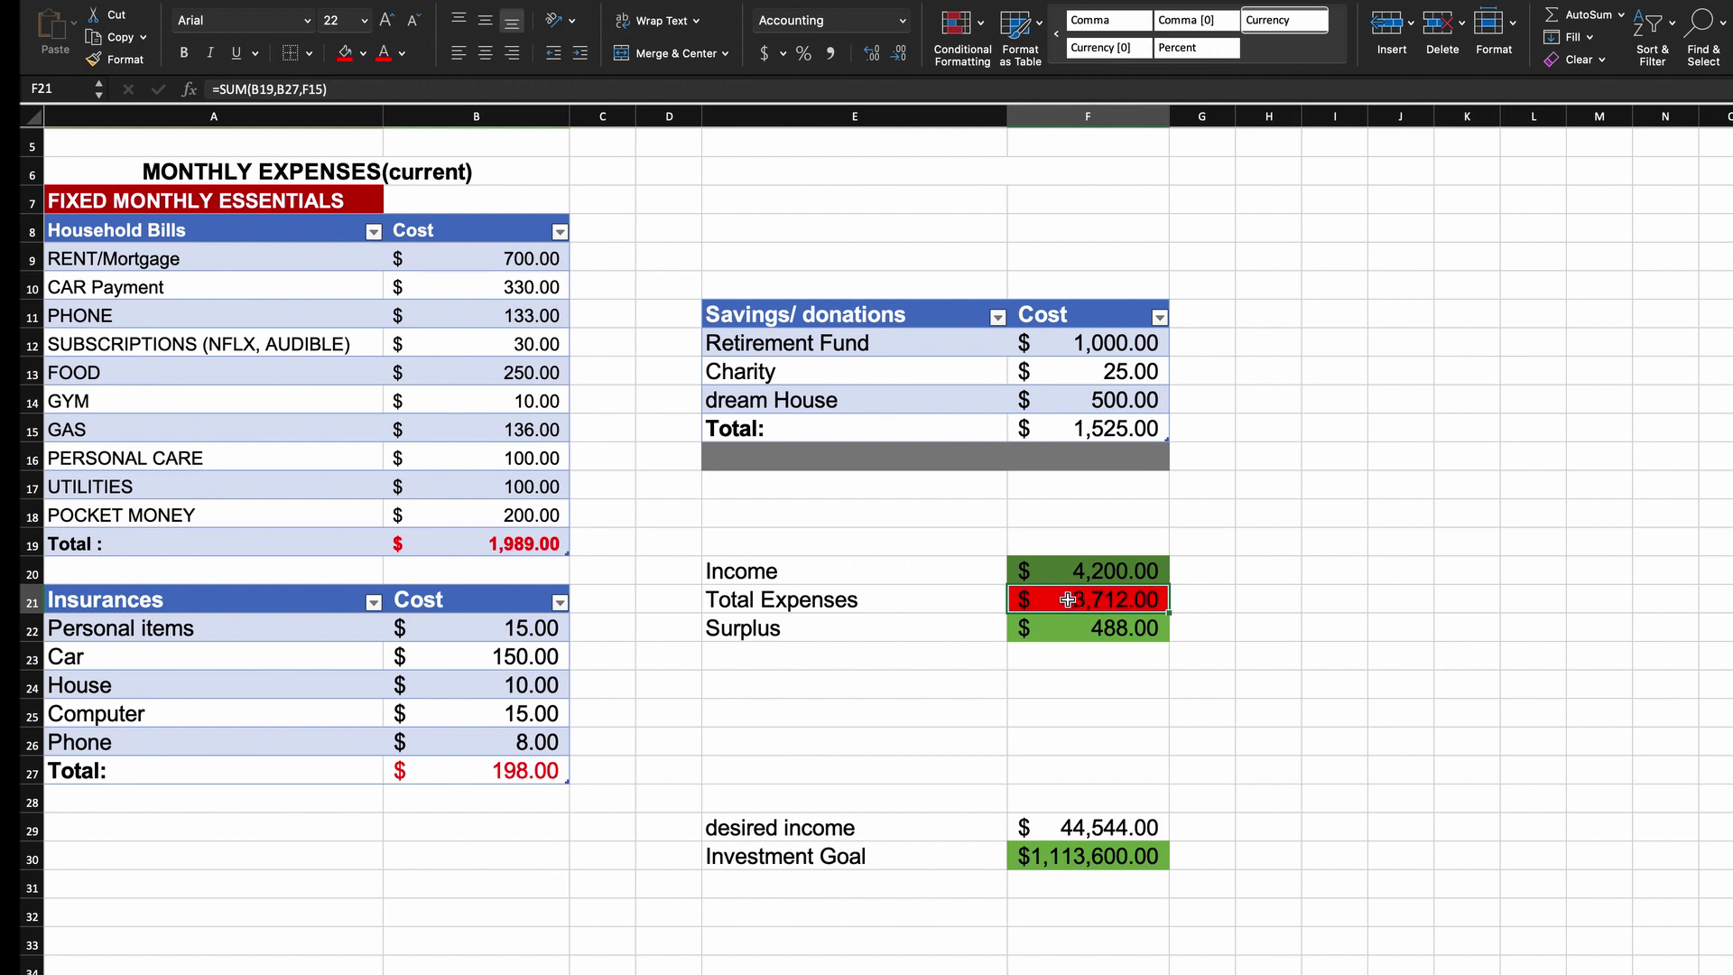
left_click(981, 598)
left_click(1067, 603)
left_click(998, 602)
left_click(1054, 600)
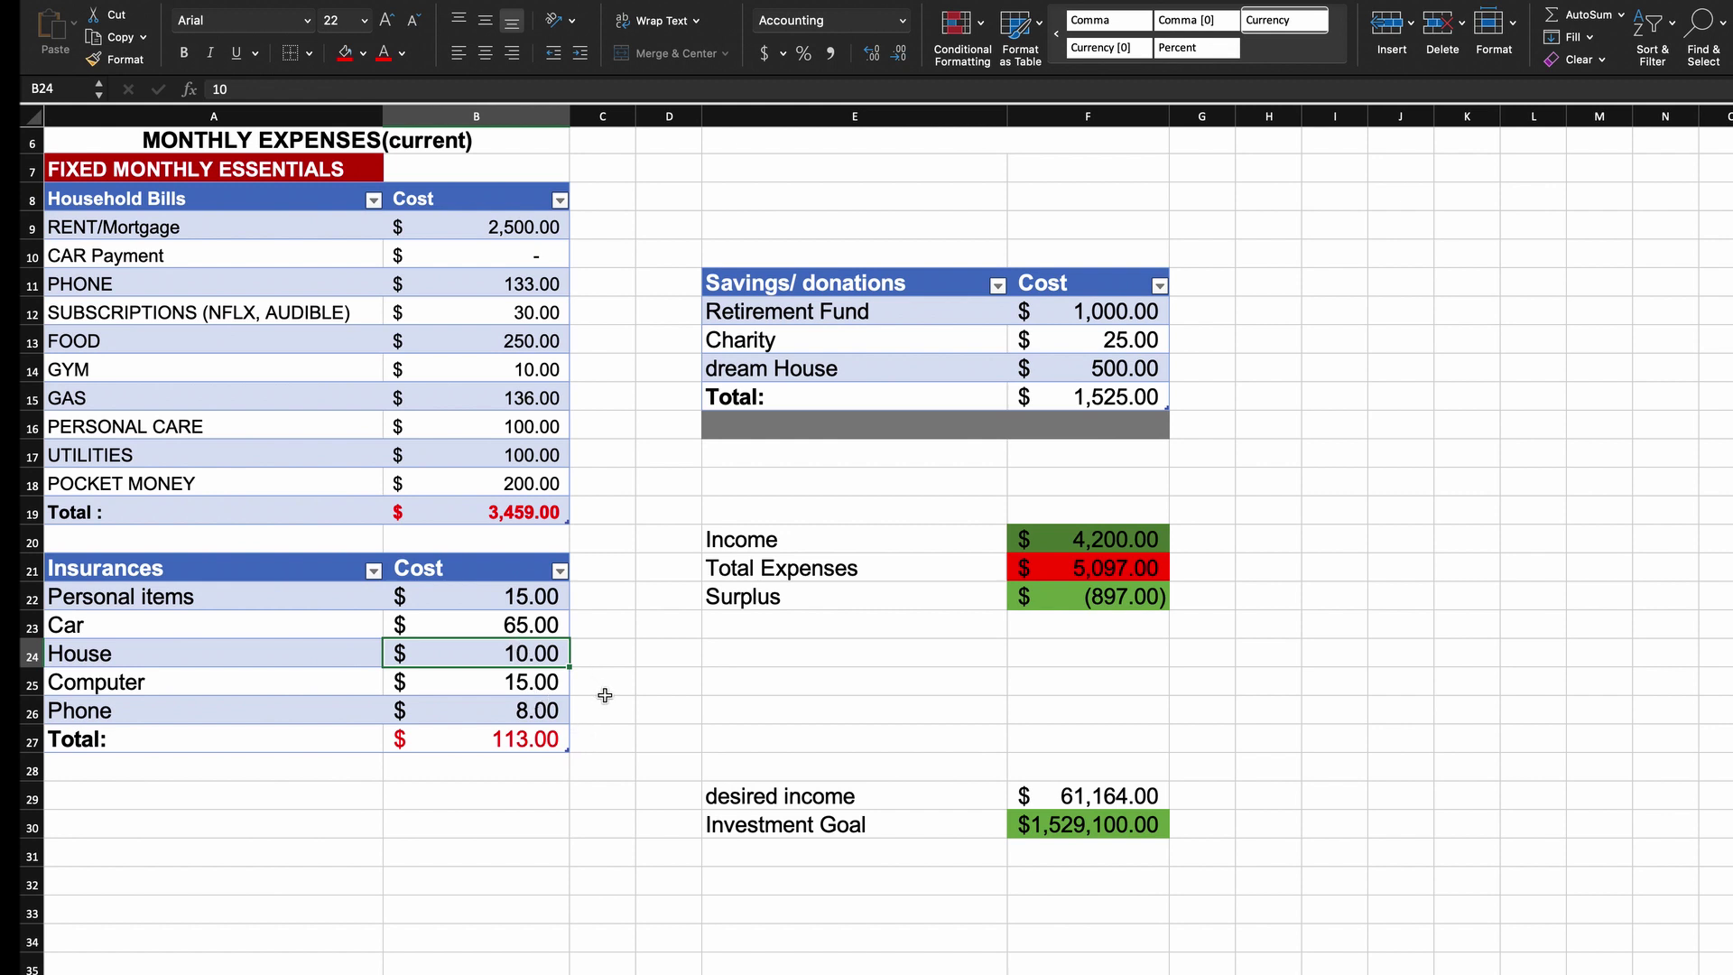
Undo the trial changes to the Car insurance, CAR Payment and RENT/Mortgage amounts.
key("super+z")
key("super+z")
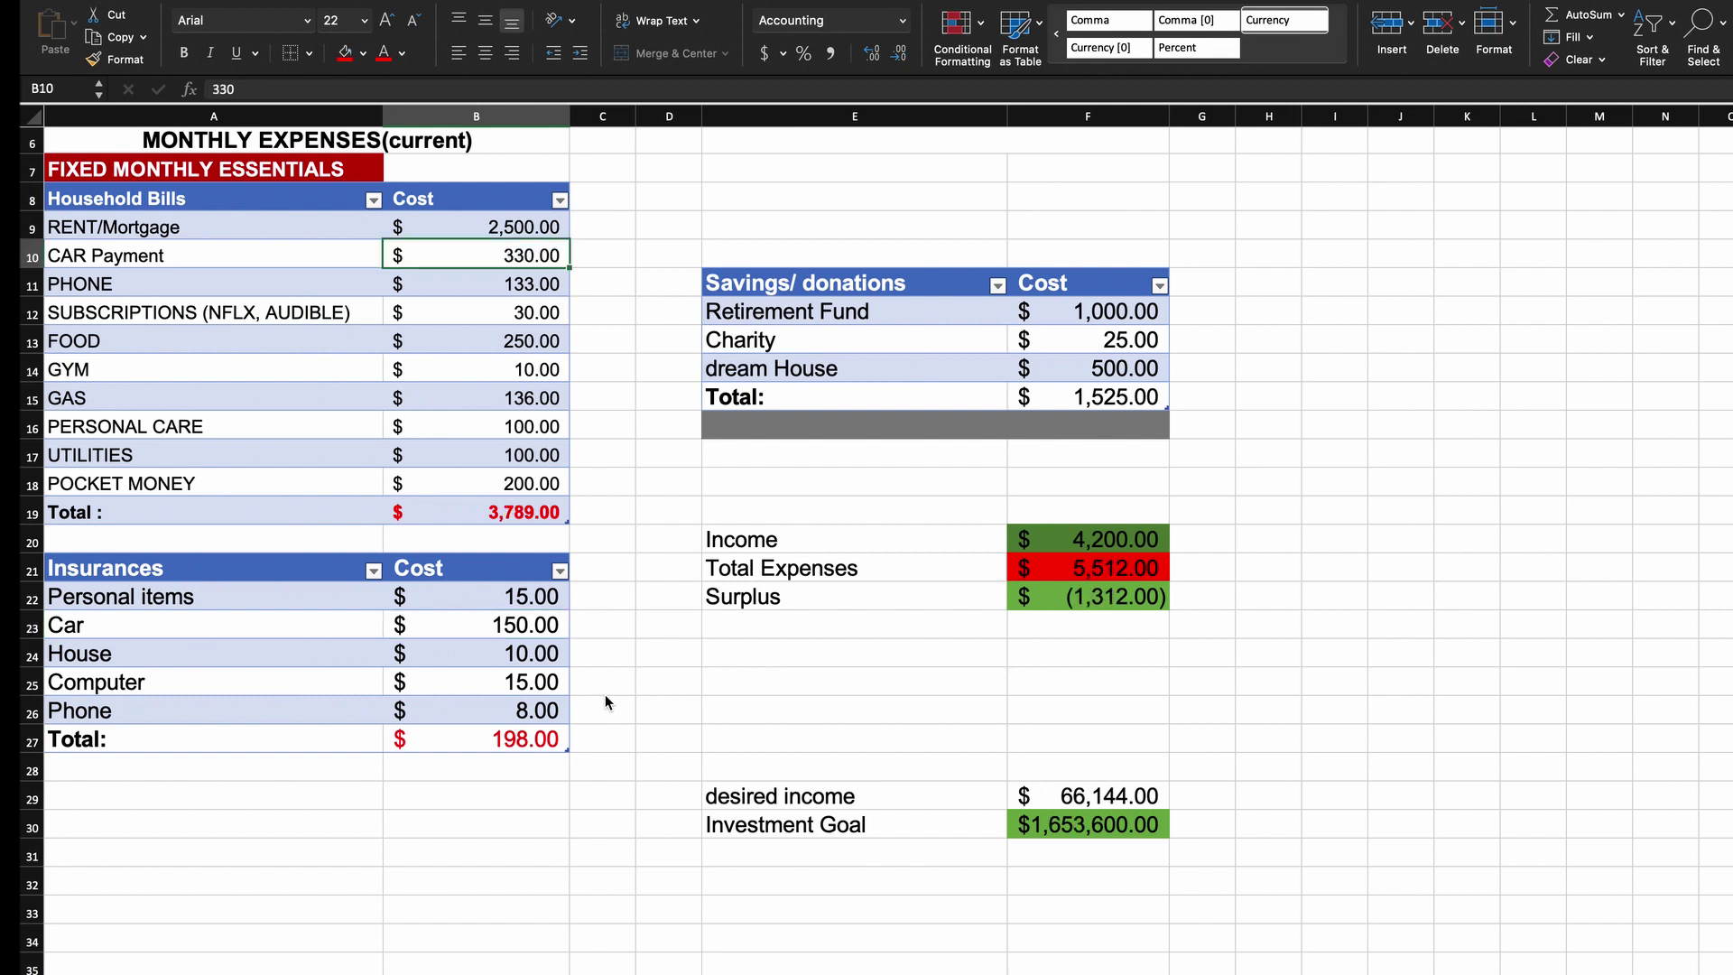
key("super+z")
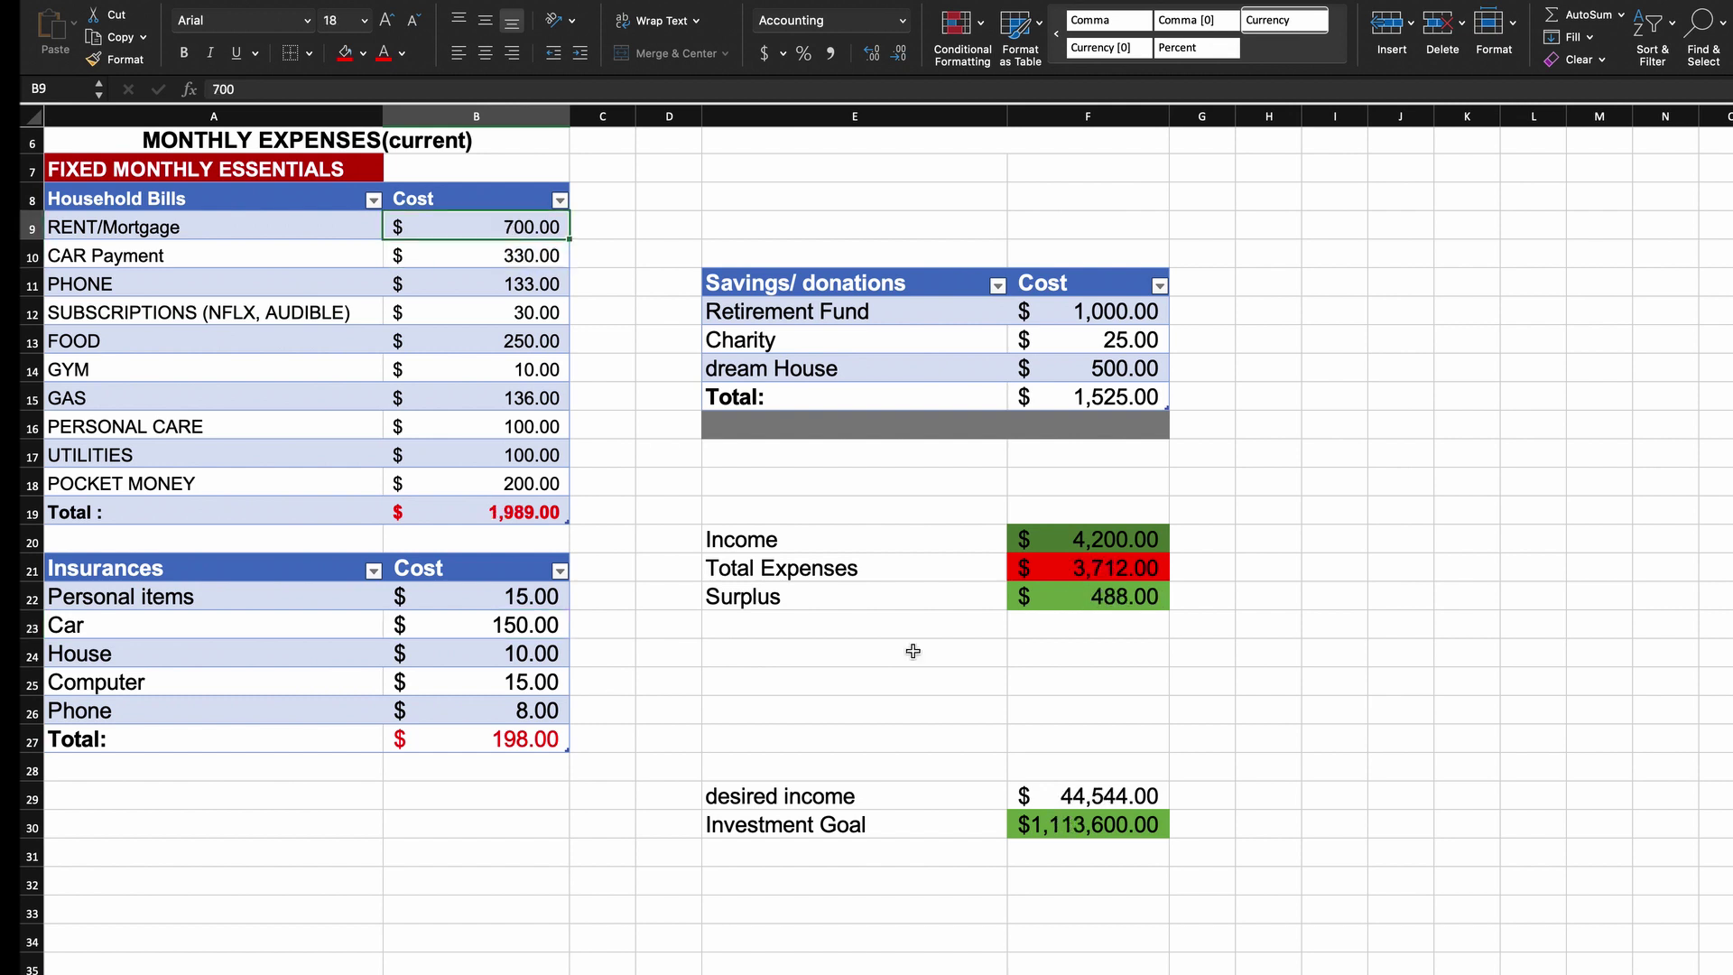
left_click(1208, 679)
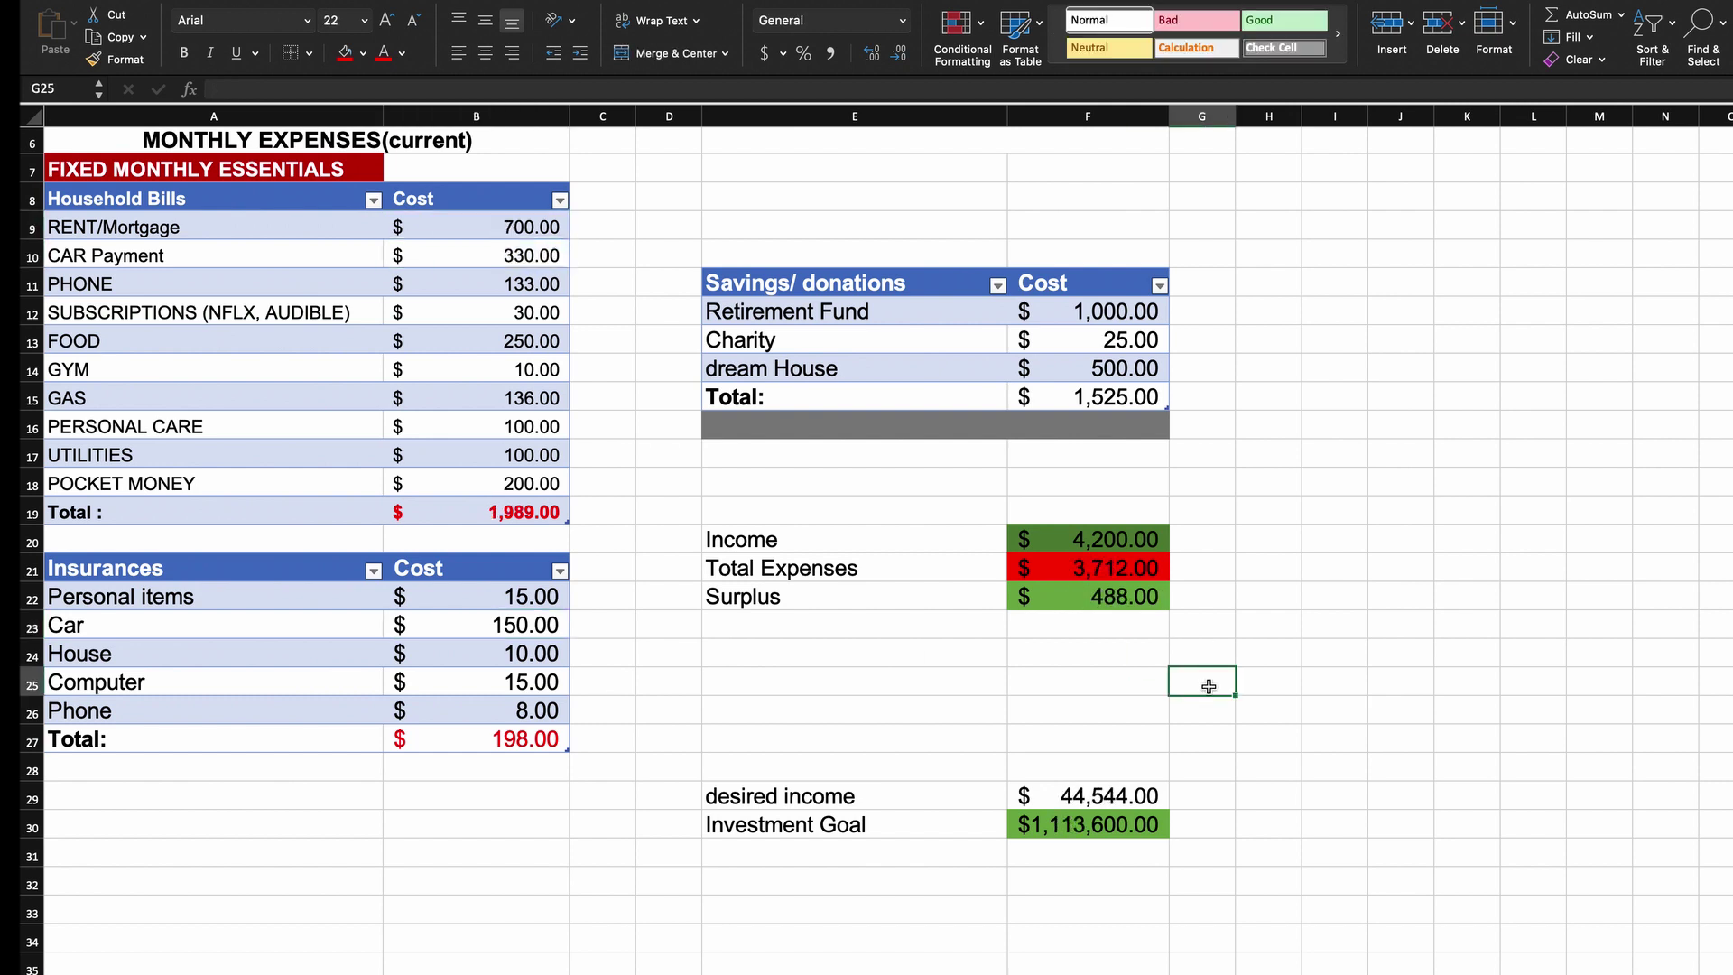
Examine the Total Expenses amount and the formulas behind desired income in F29 and Investment Goal in F30.
left_click(1129, 568)
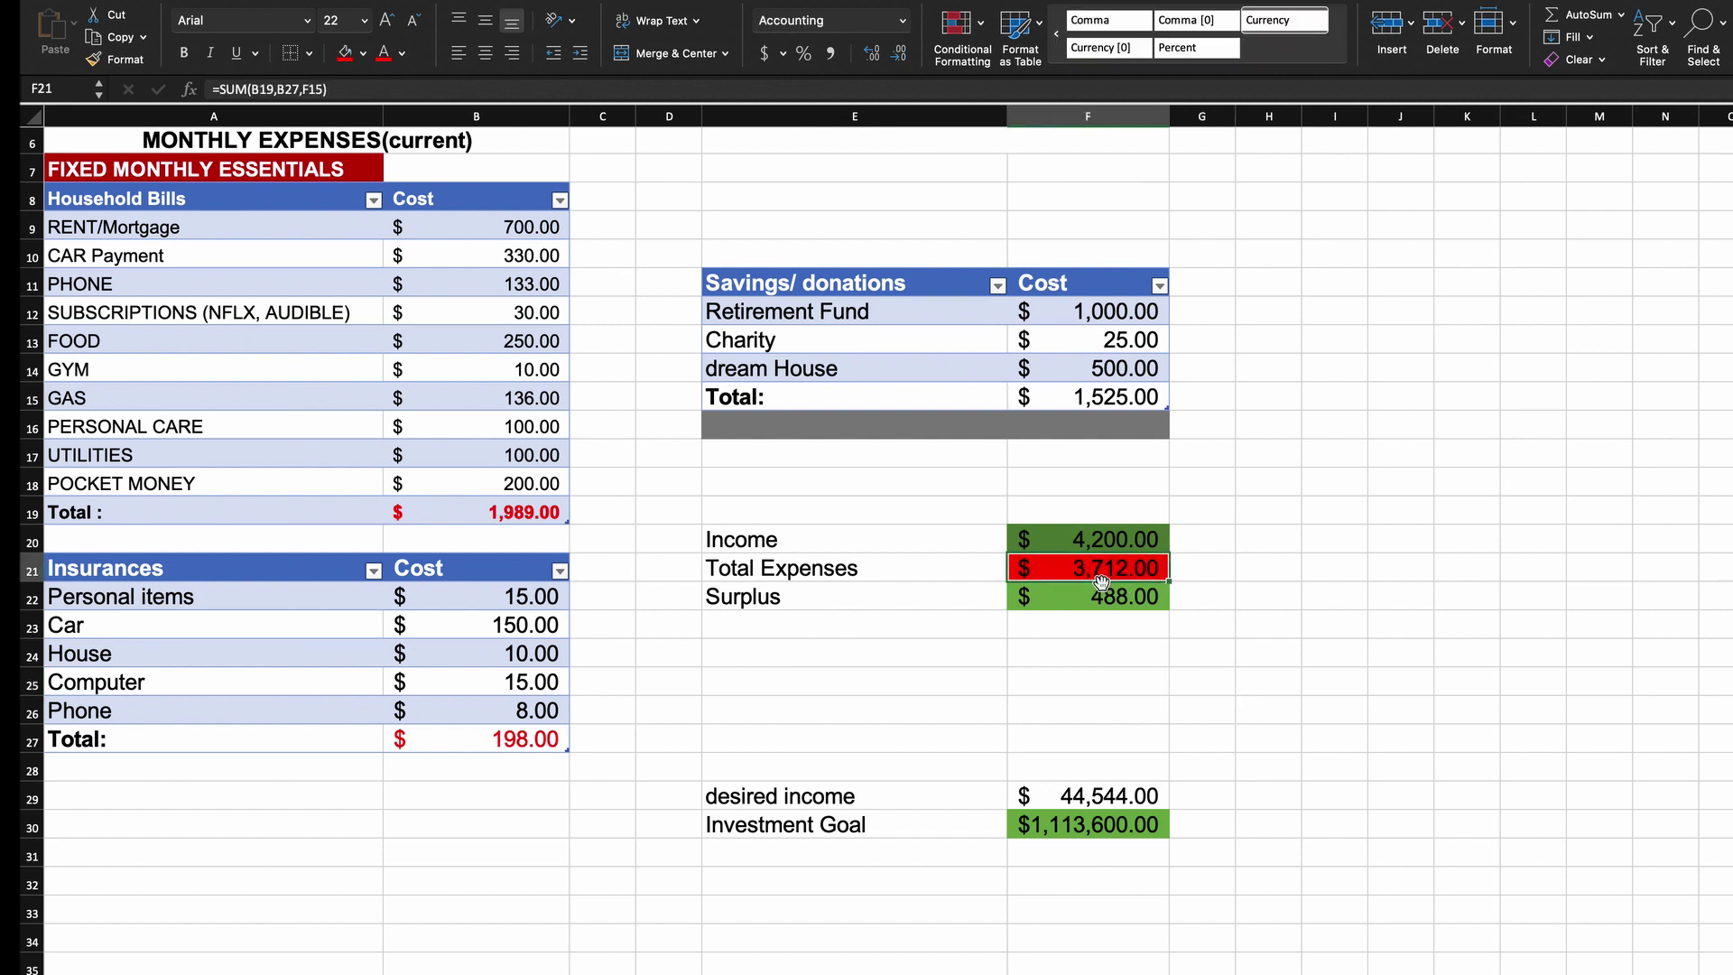
left_click(1106, 796)
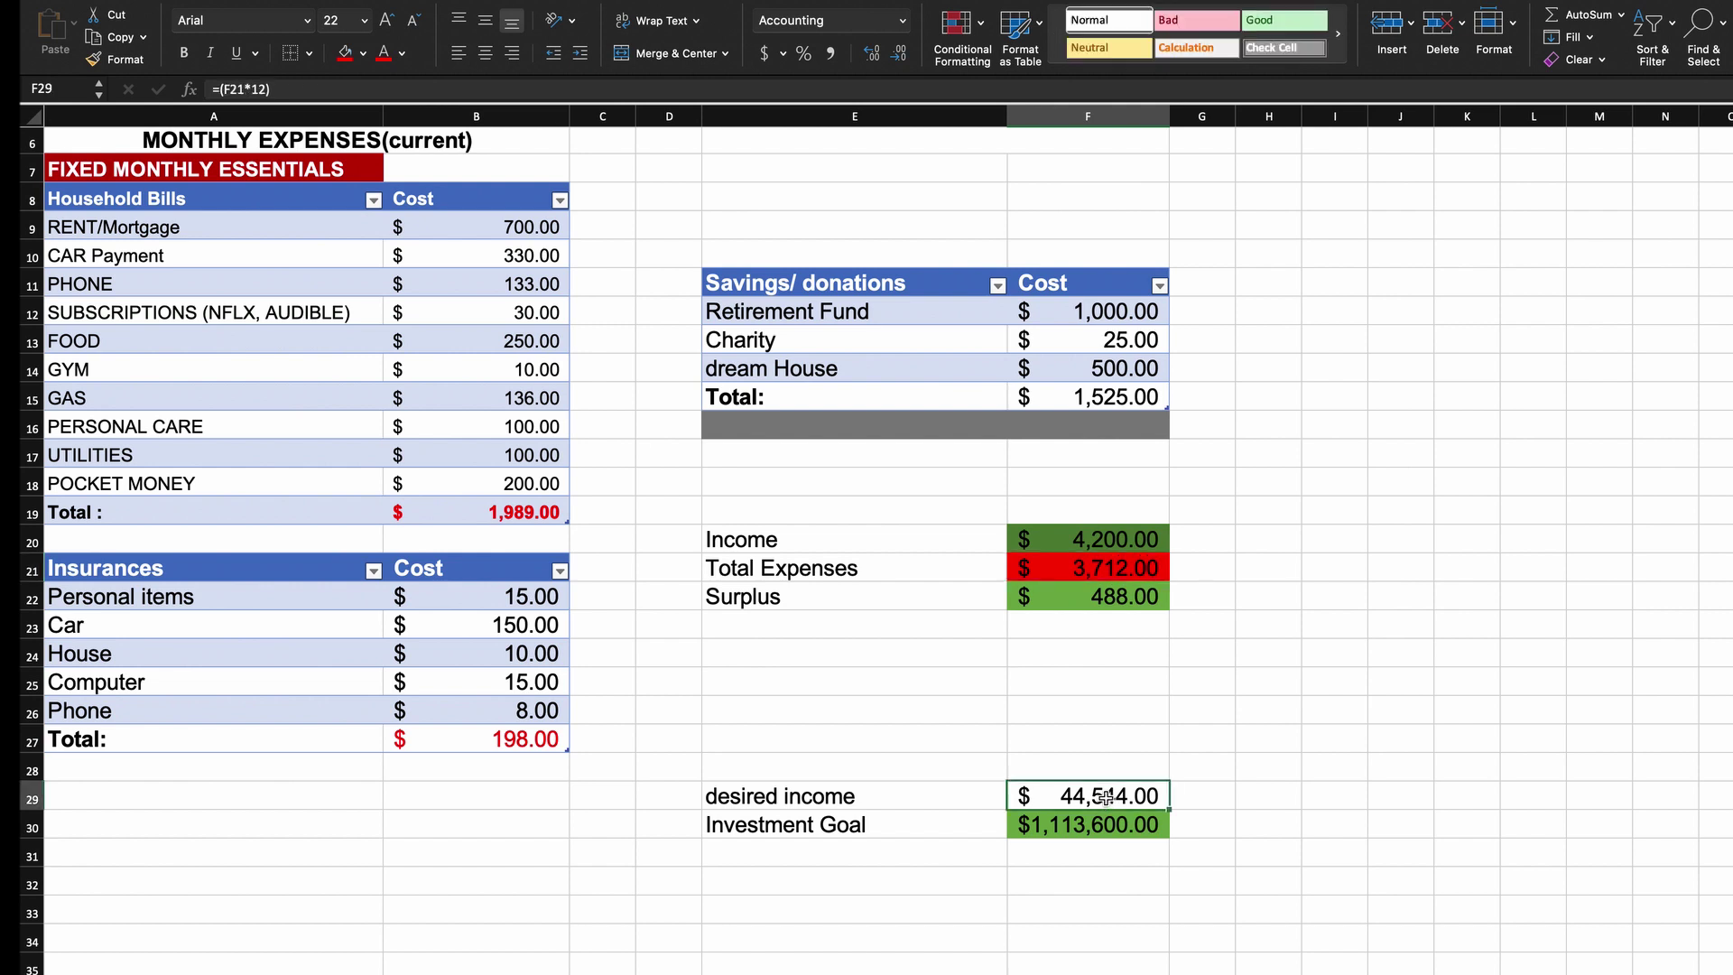
double_click(1106, 796)
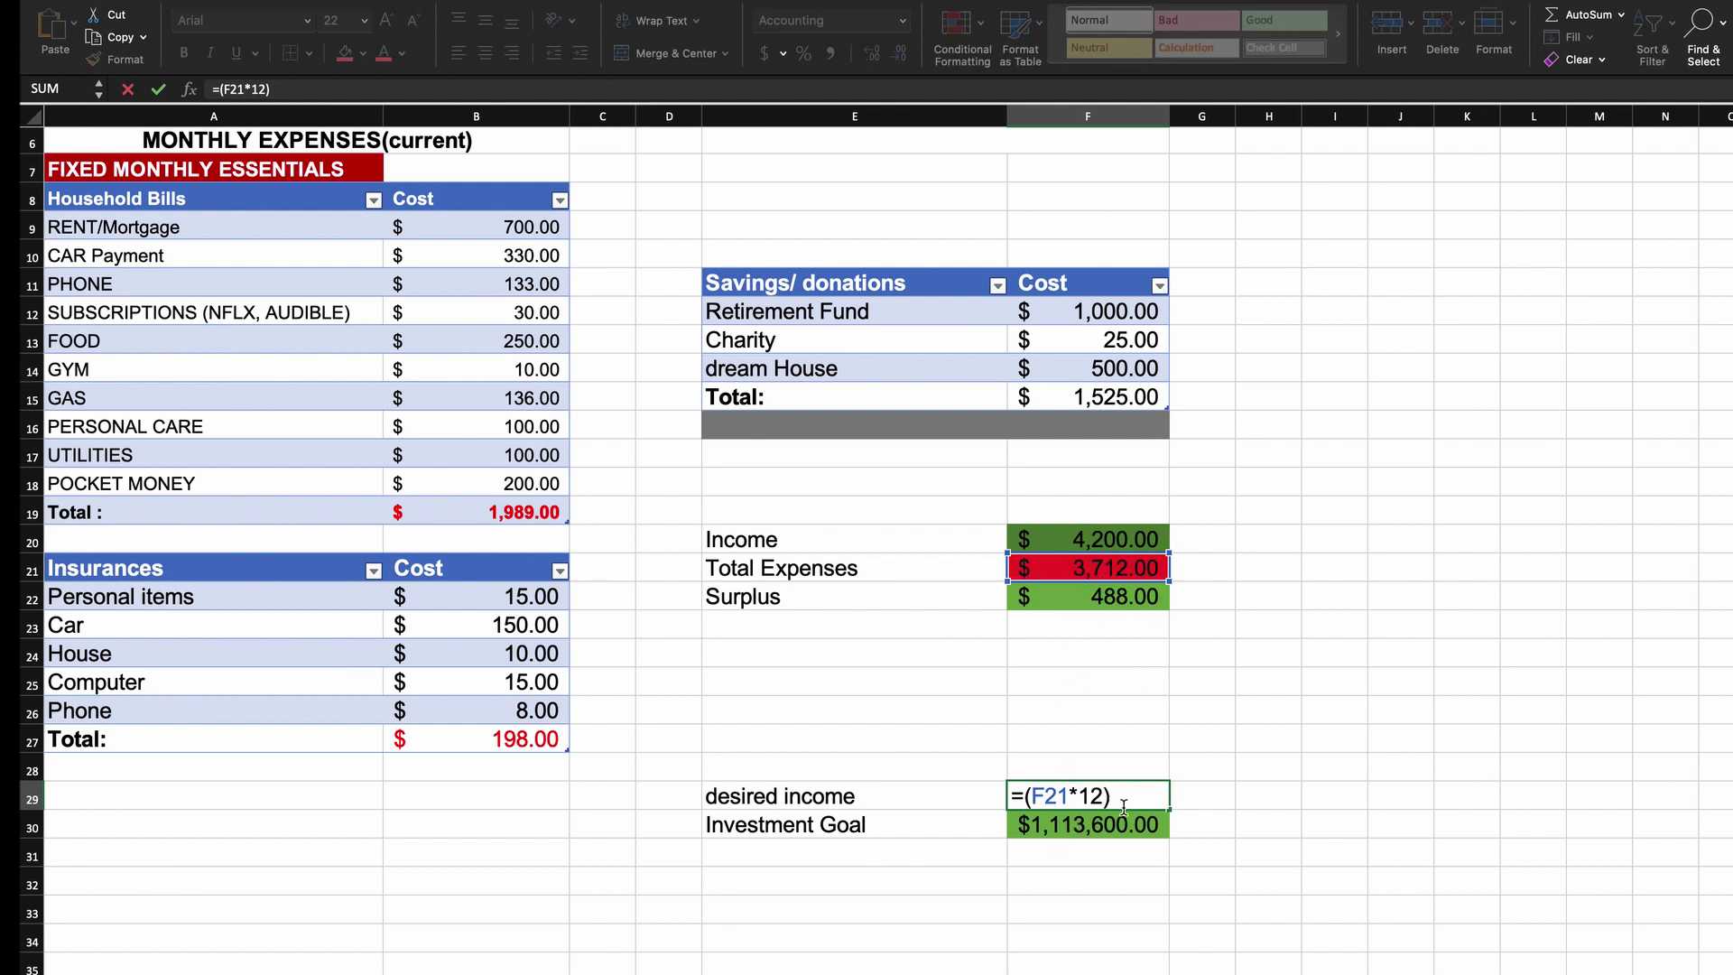
key("Return")
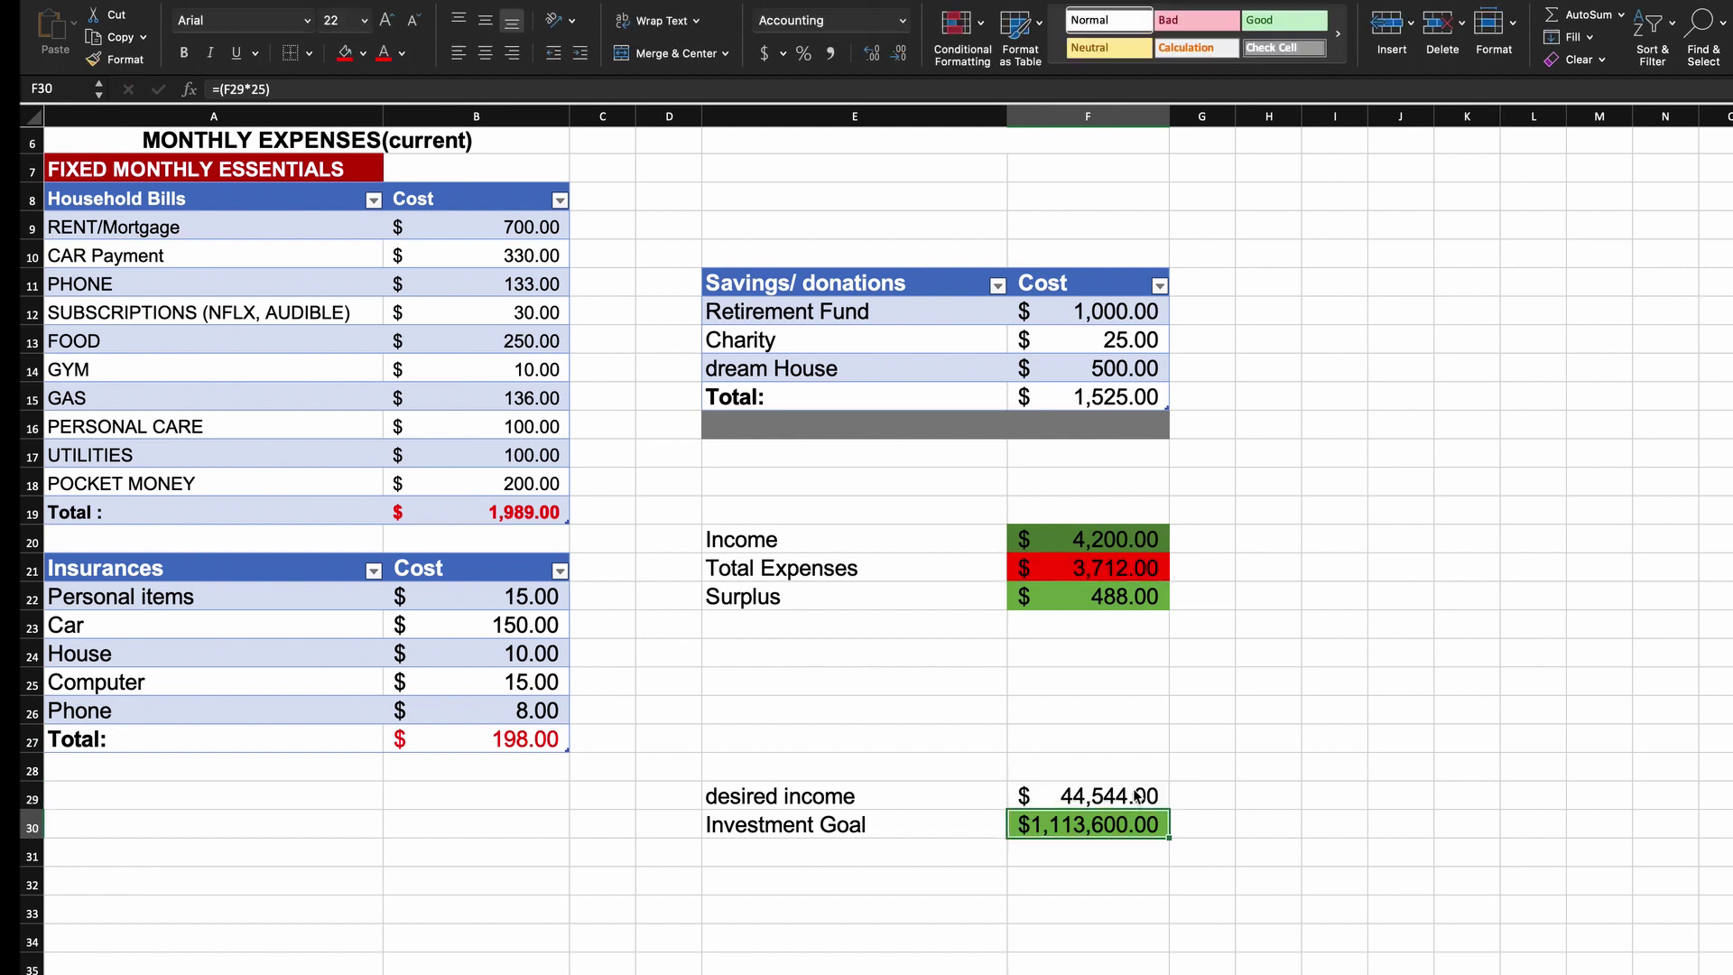
left_click(1144, 794)
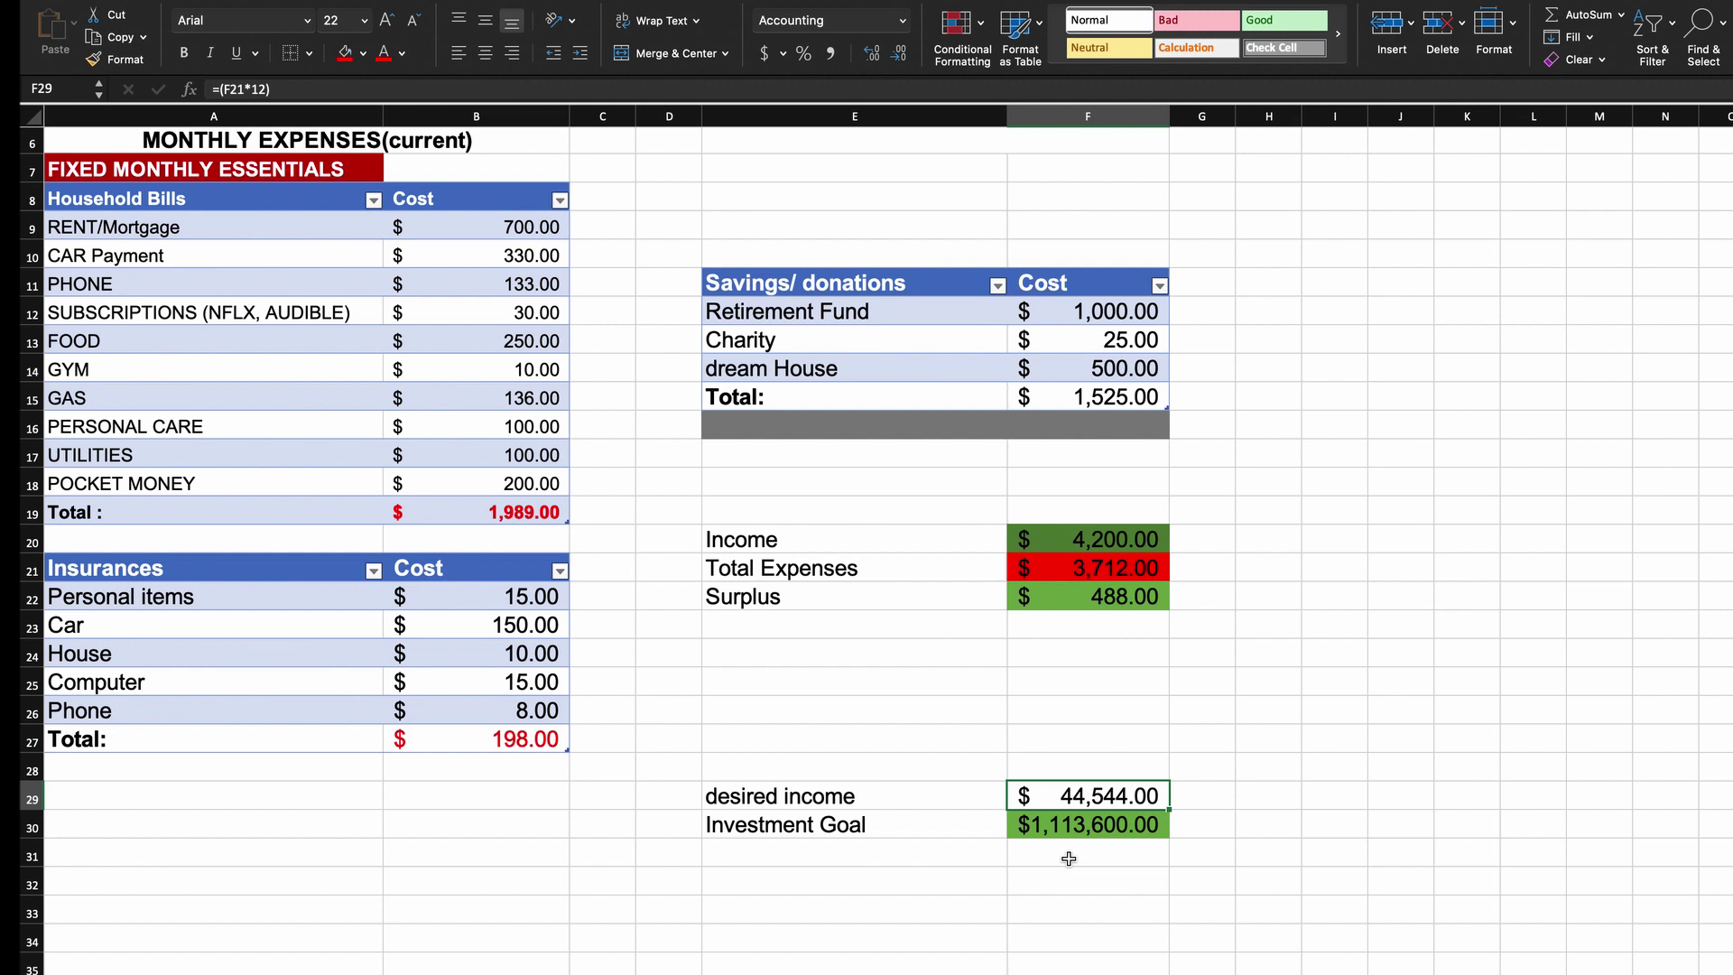
left_click(1081, 823)
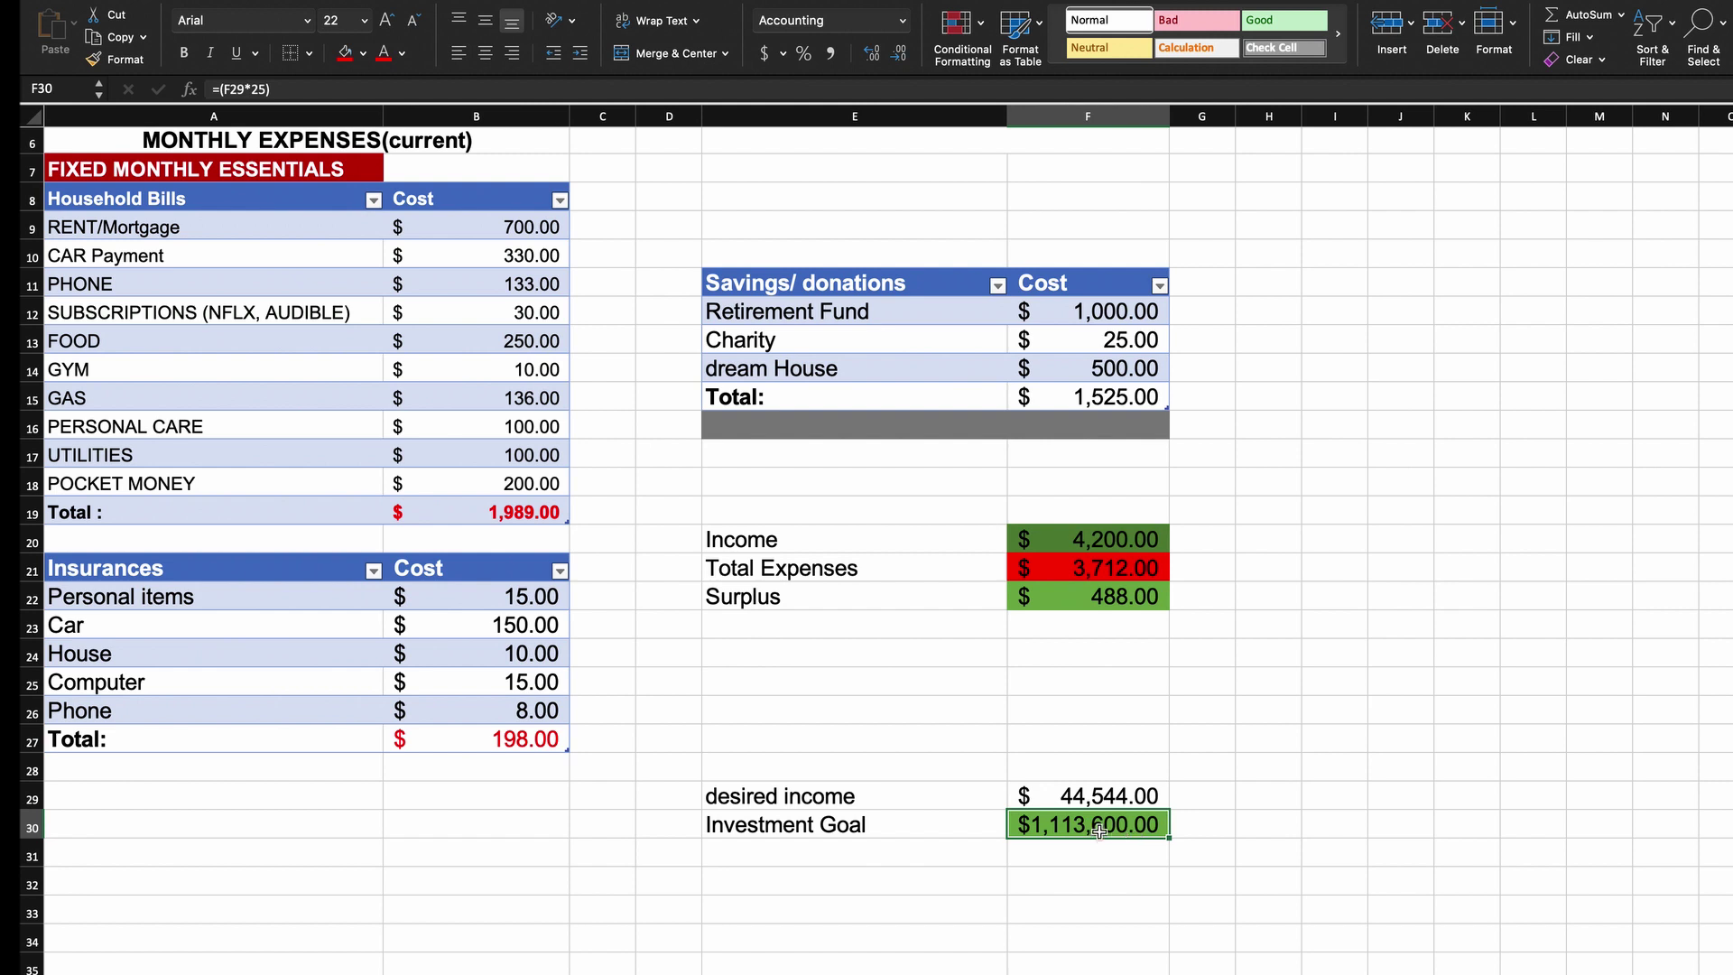
left_click(1104, 887)
left_click(1077, 835)
double_click(1072, 829)
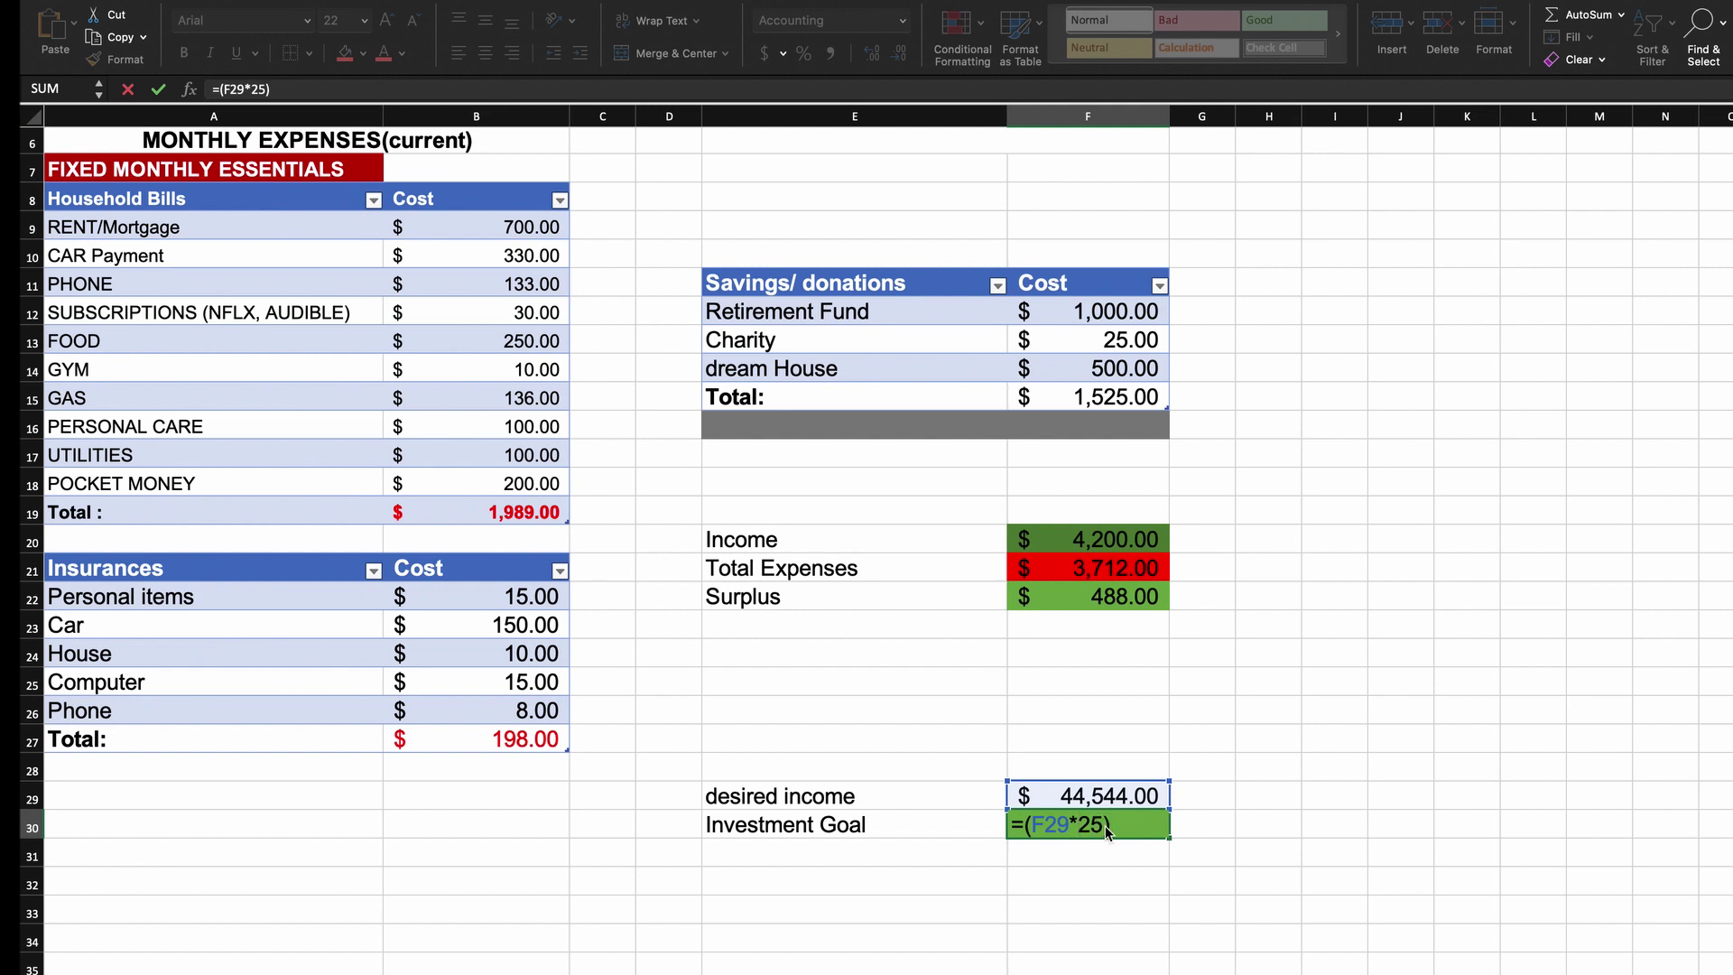
key("Return")
left_click(1073, 822)
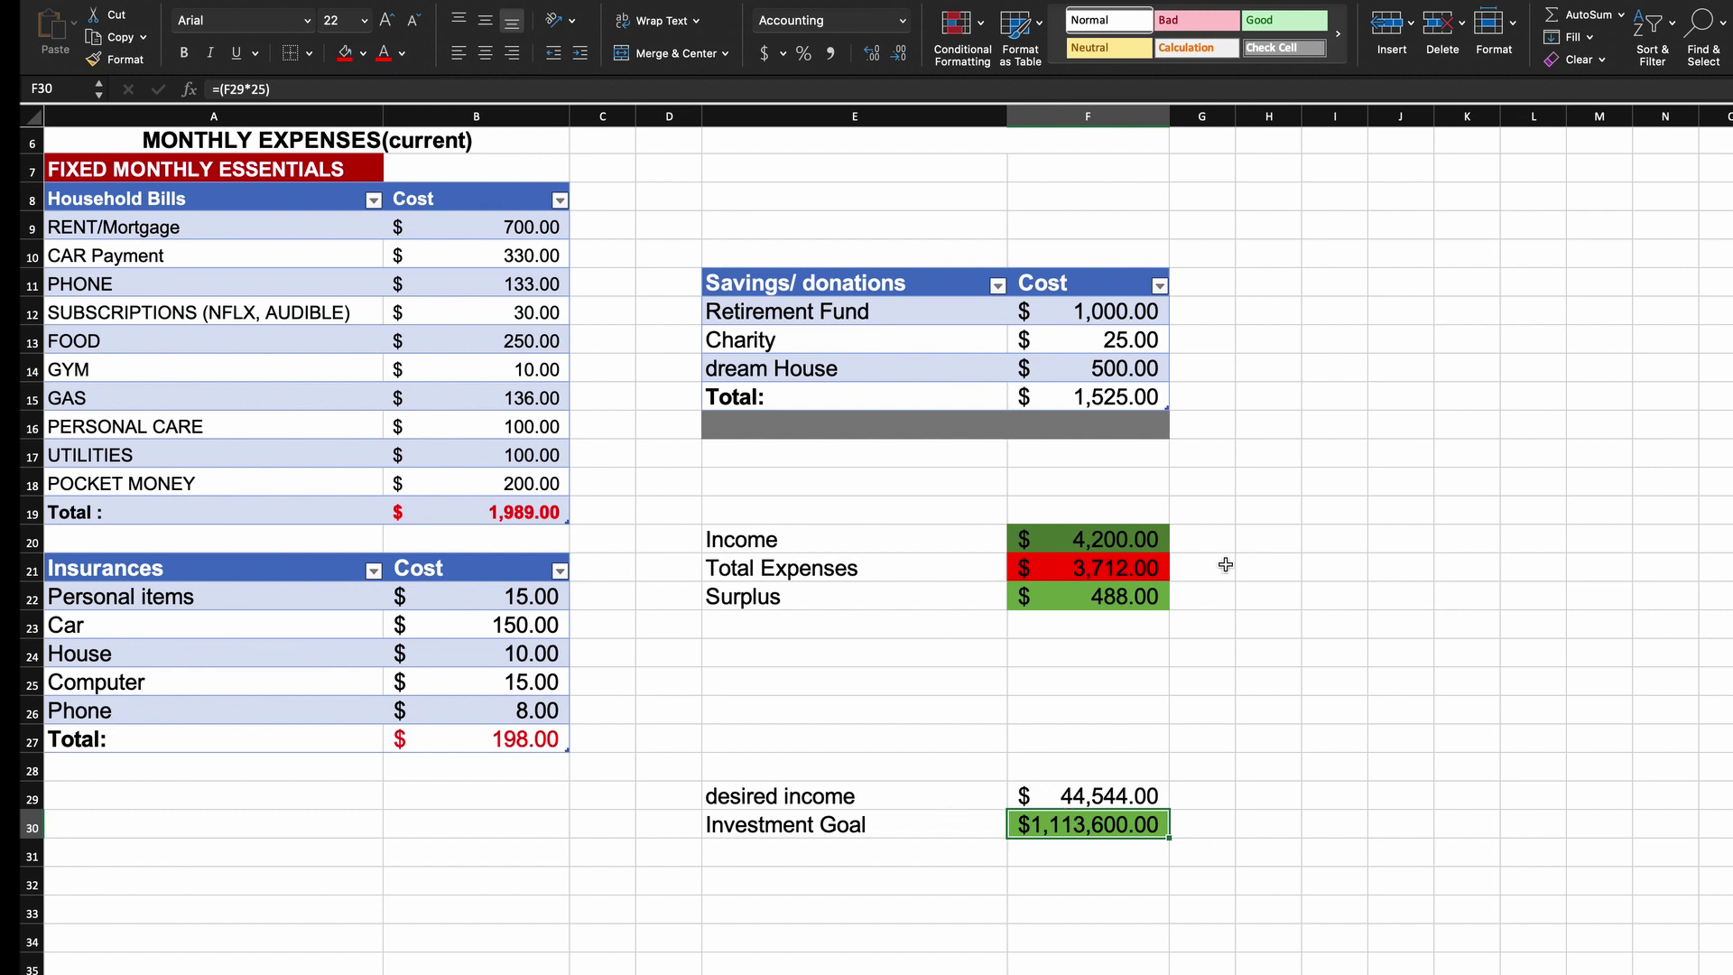
Clear the Retirement Fund and dream House amounts in the Savings/donations table, keeping the Charity amount.
left_click(1109, 312)
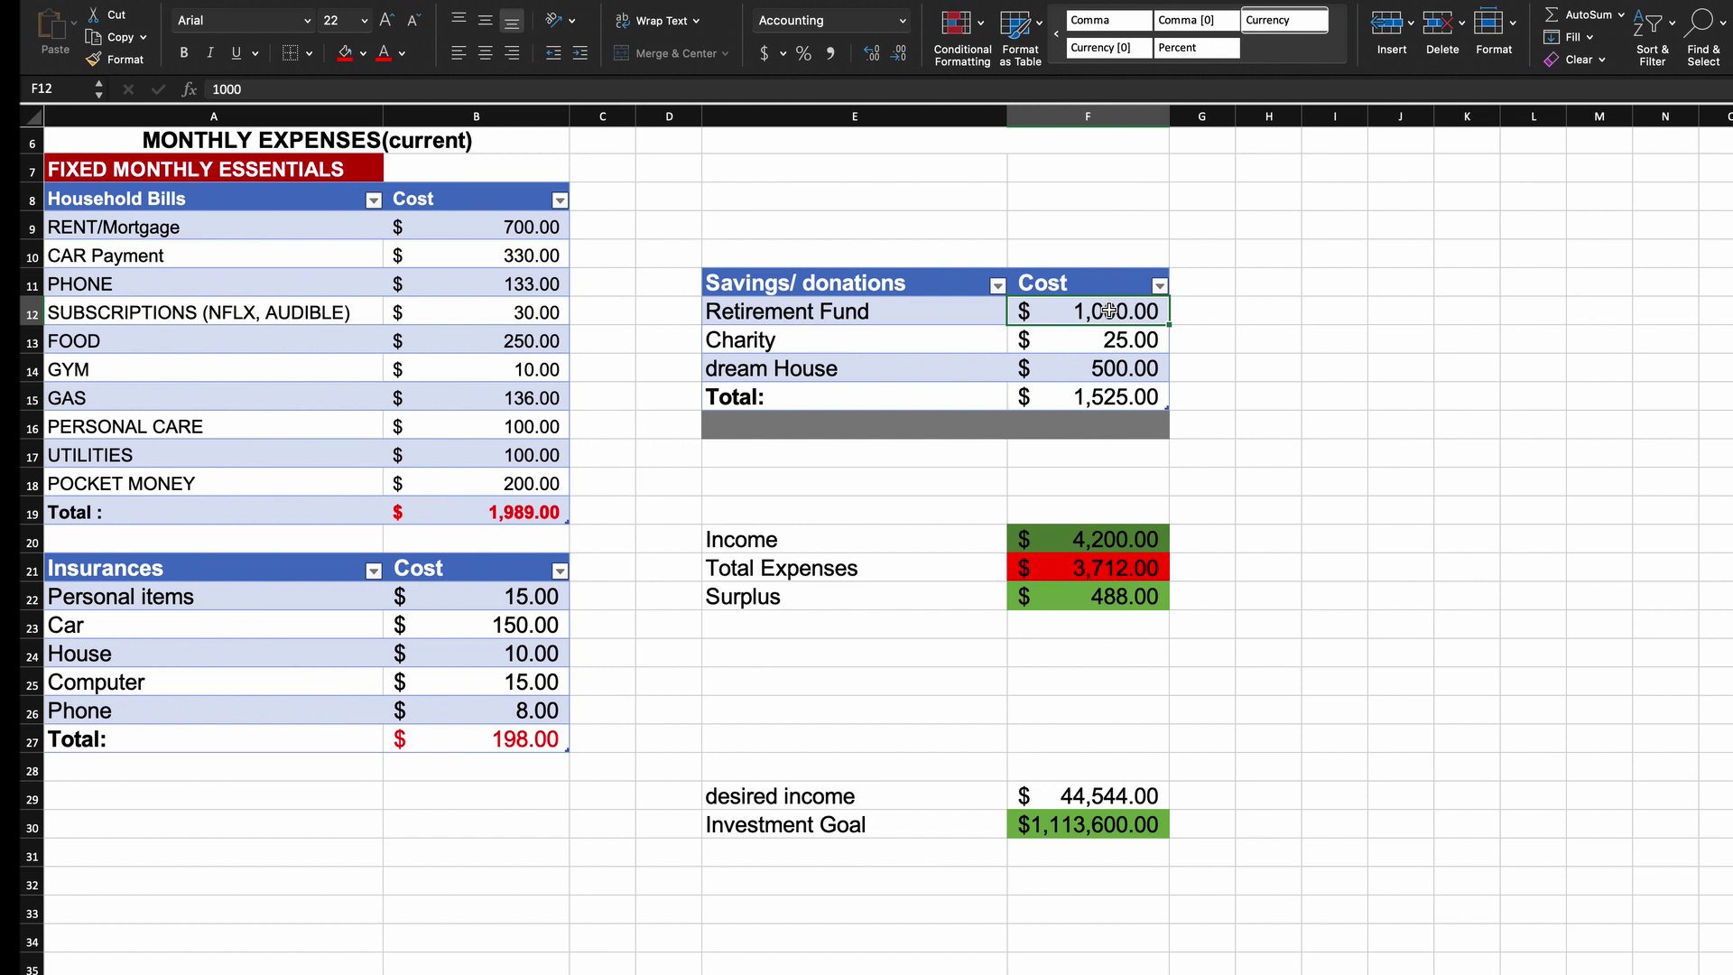
key("Delete")
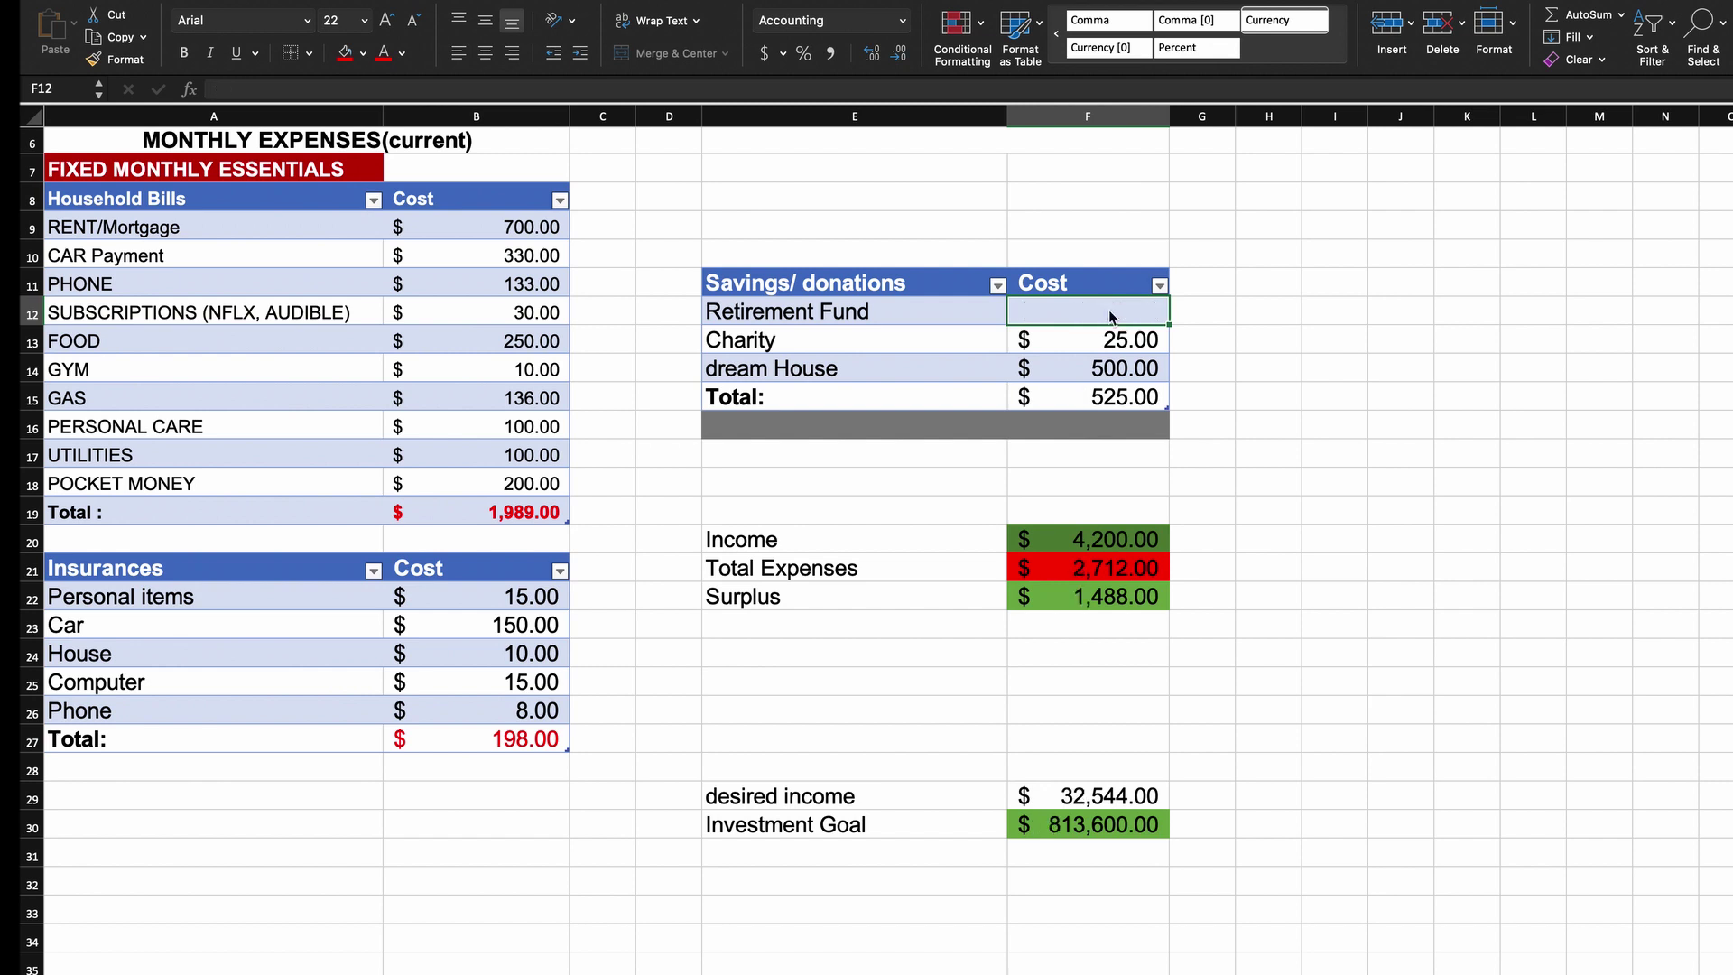
left_click(1108, 338)
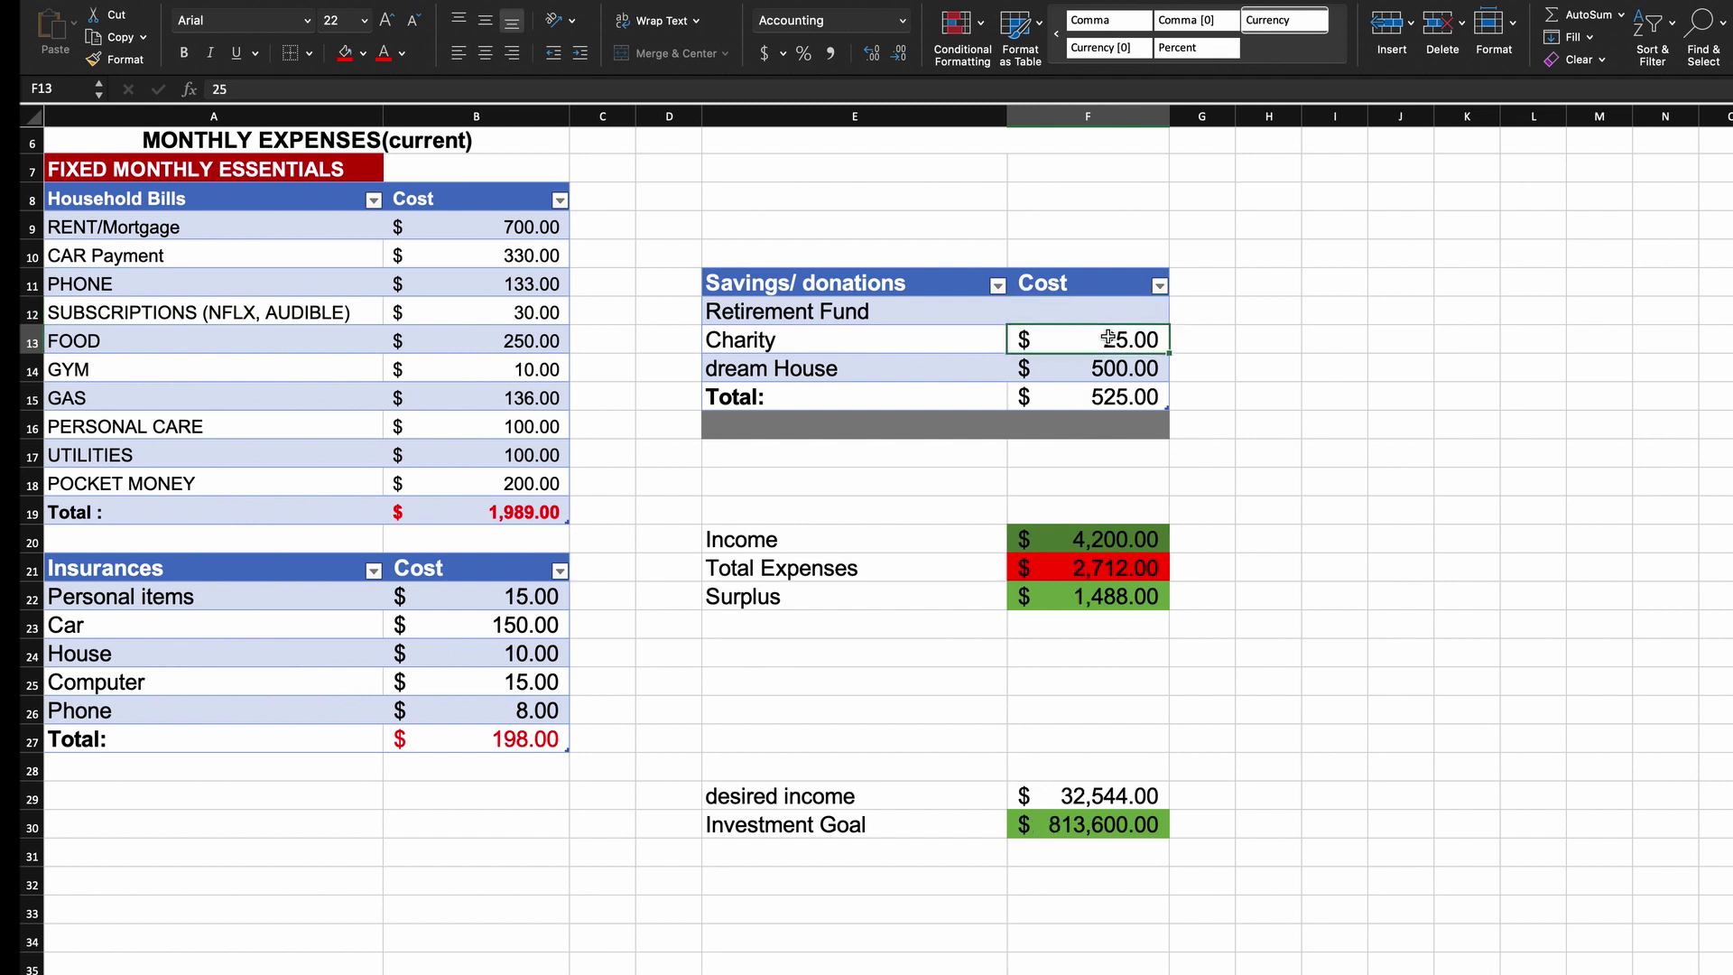
left_click(1091, 366)
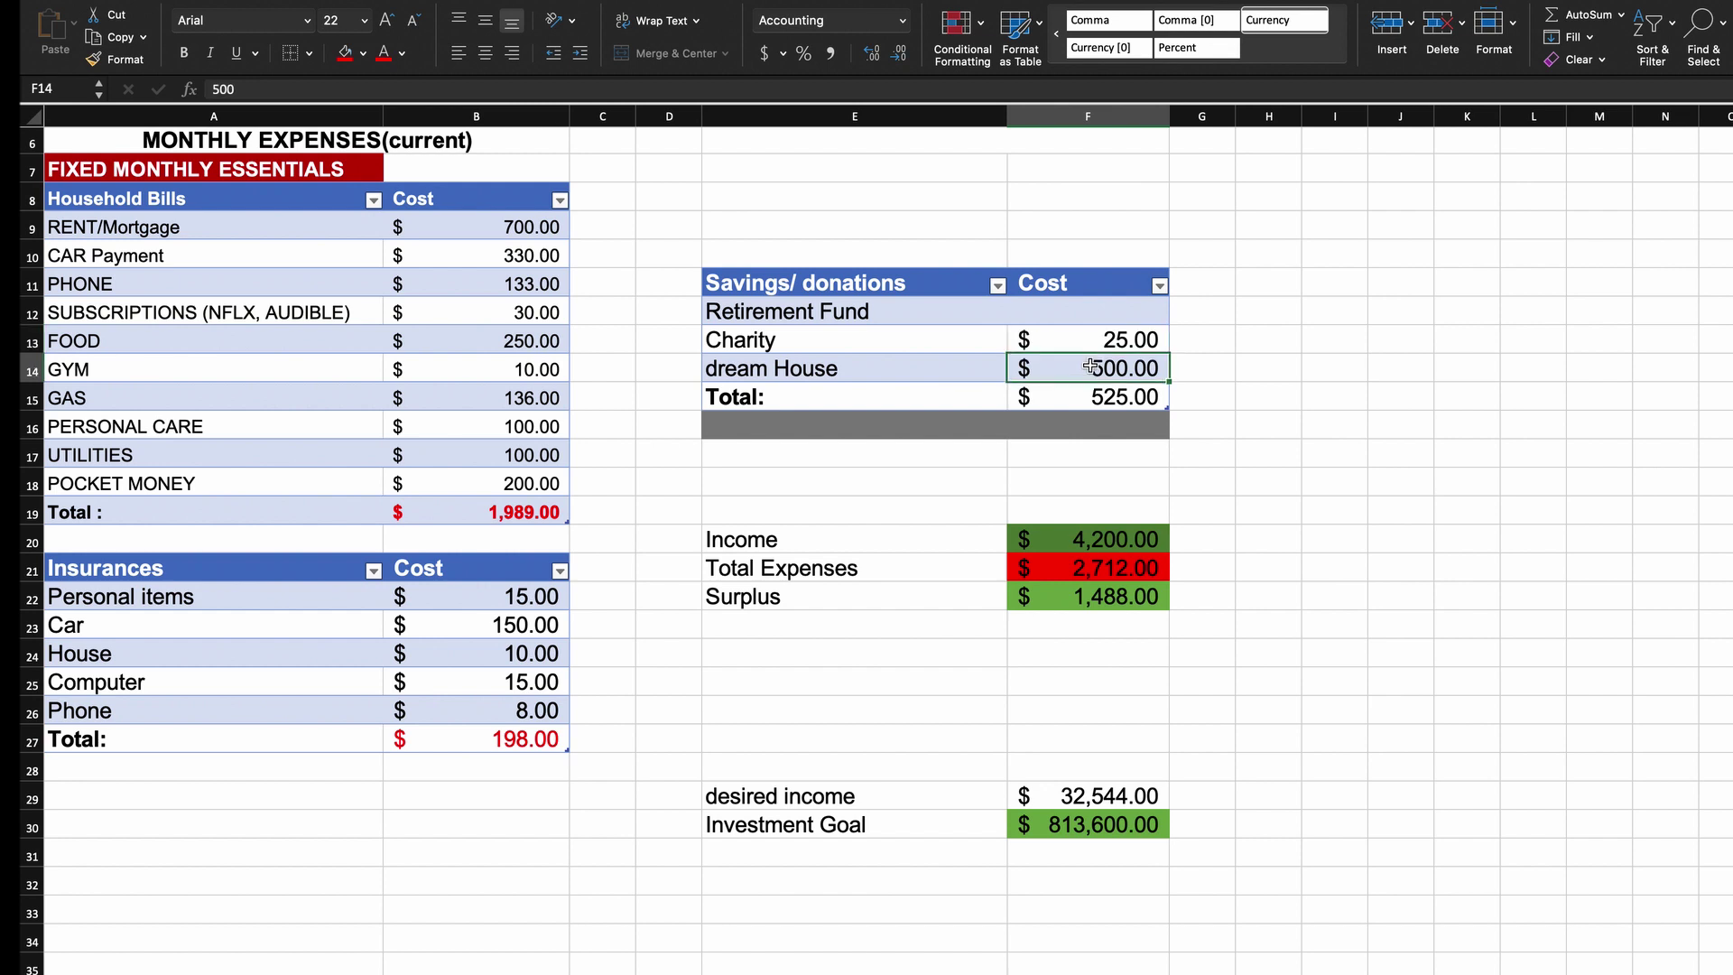
key("Delete")
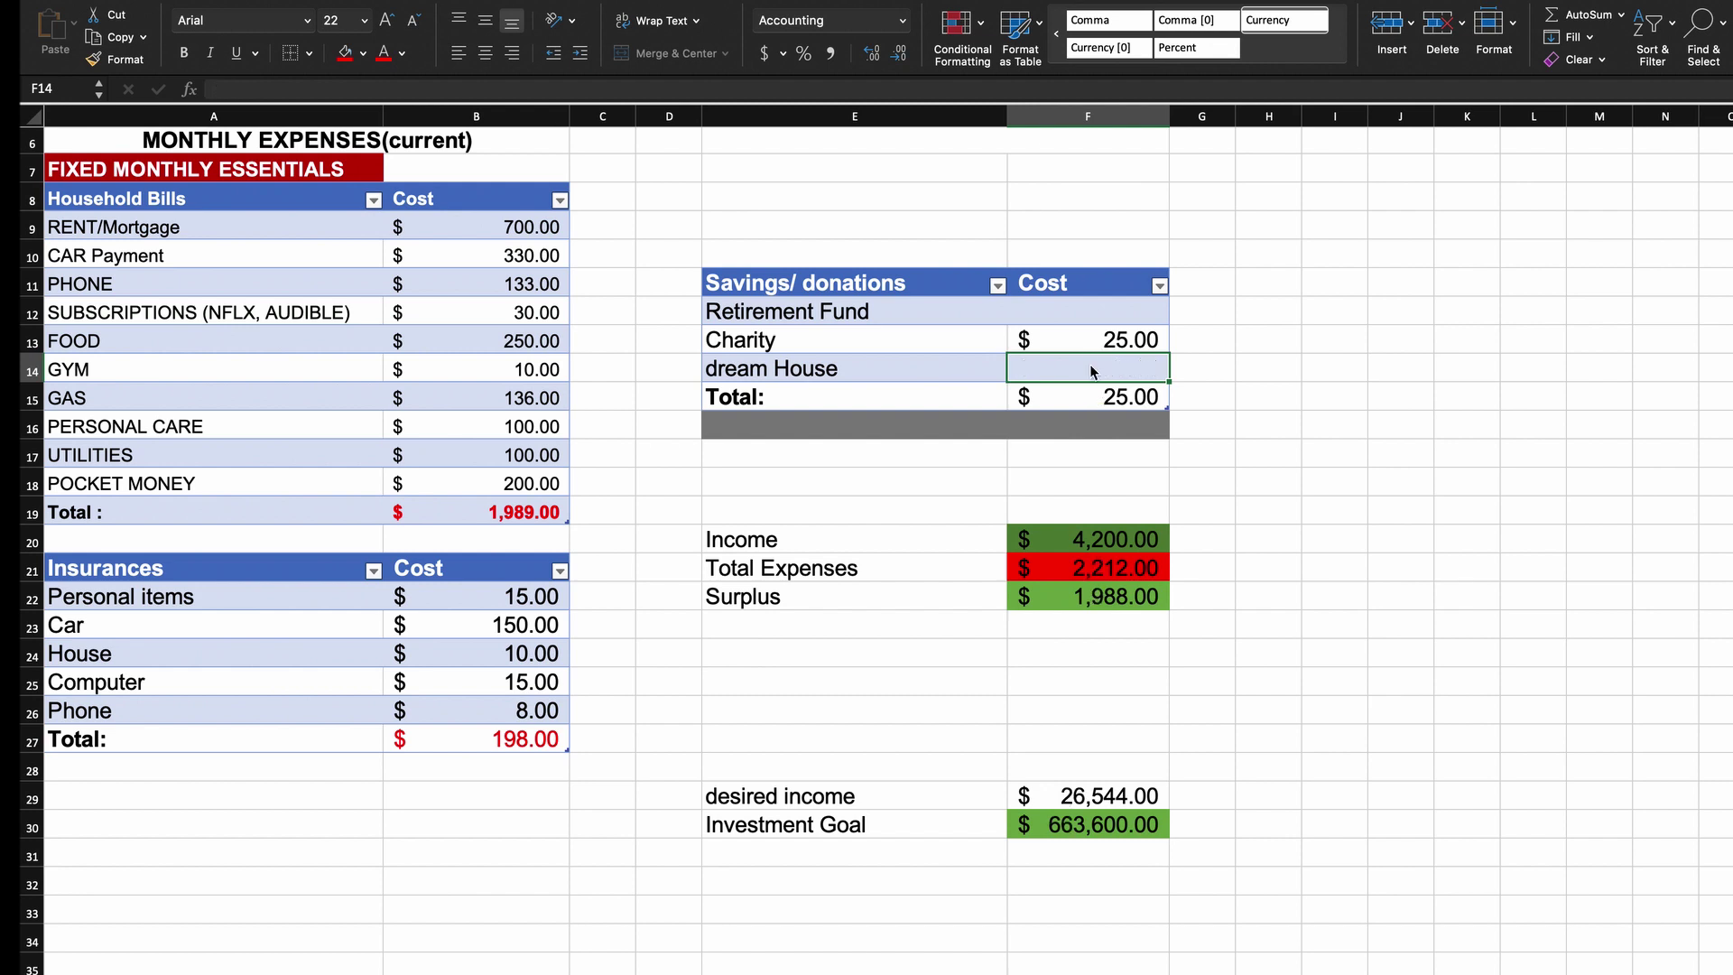
key("Return")
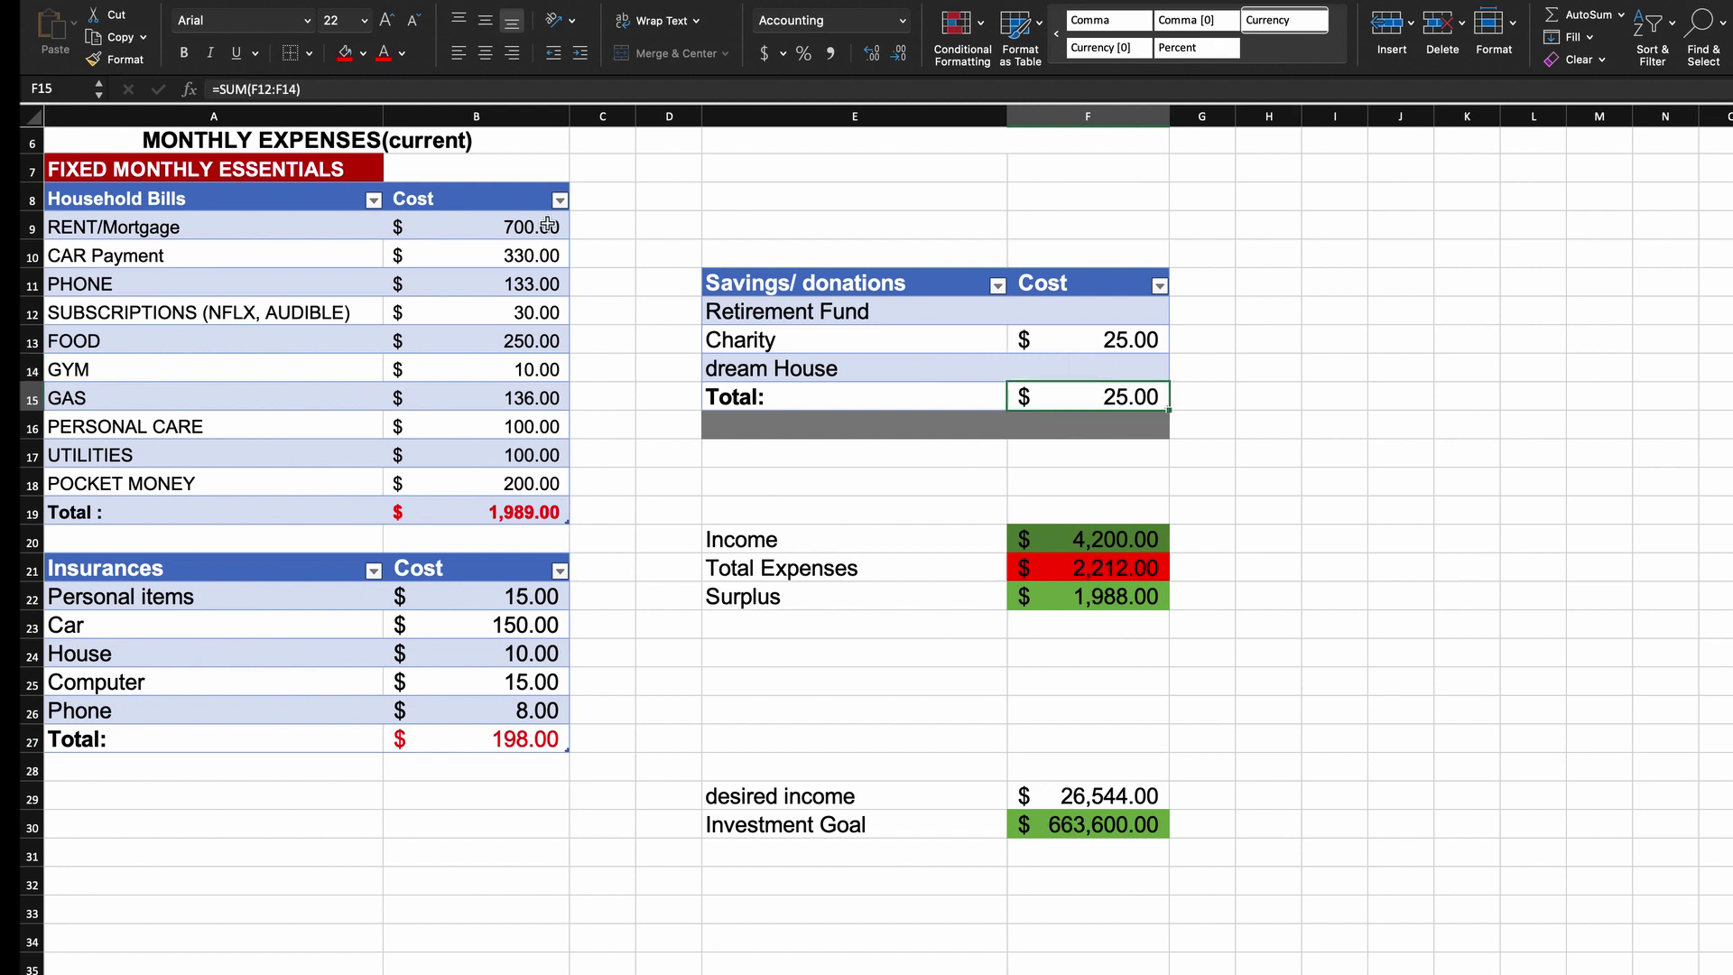
Clear the CAR Payment amount in B10 of the Household Bills table.
left_click(524, 254)
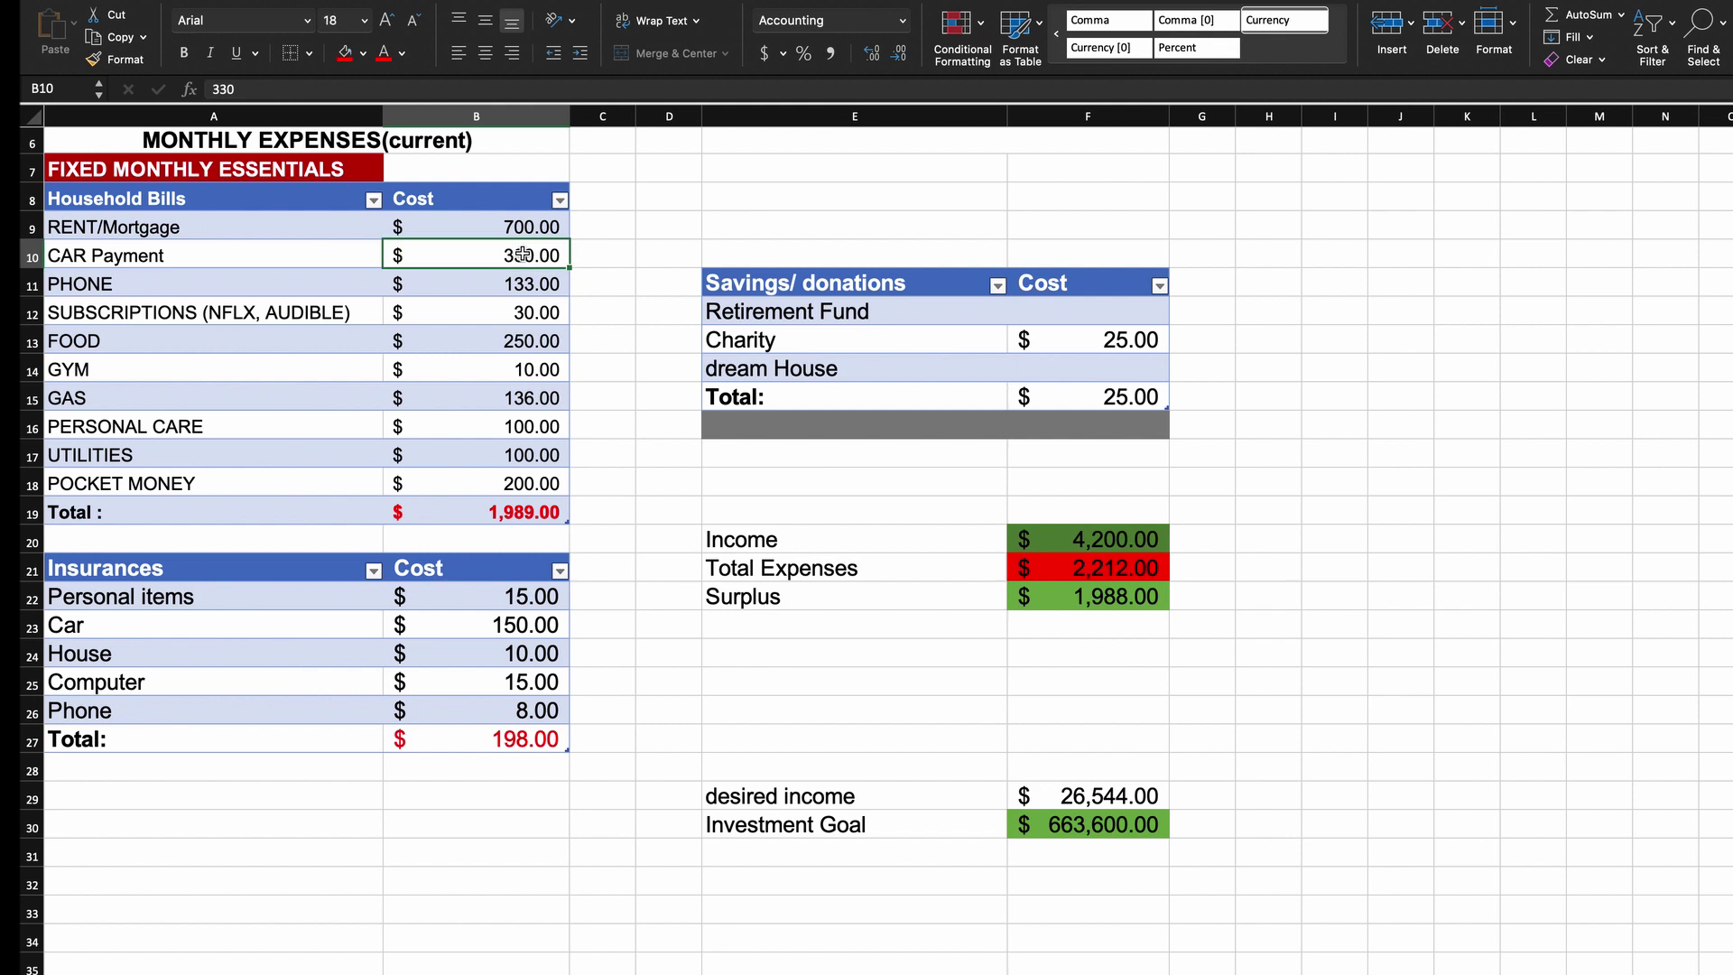
key("Down")
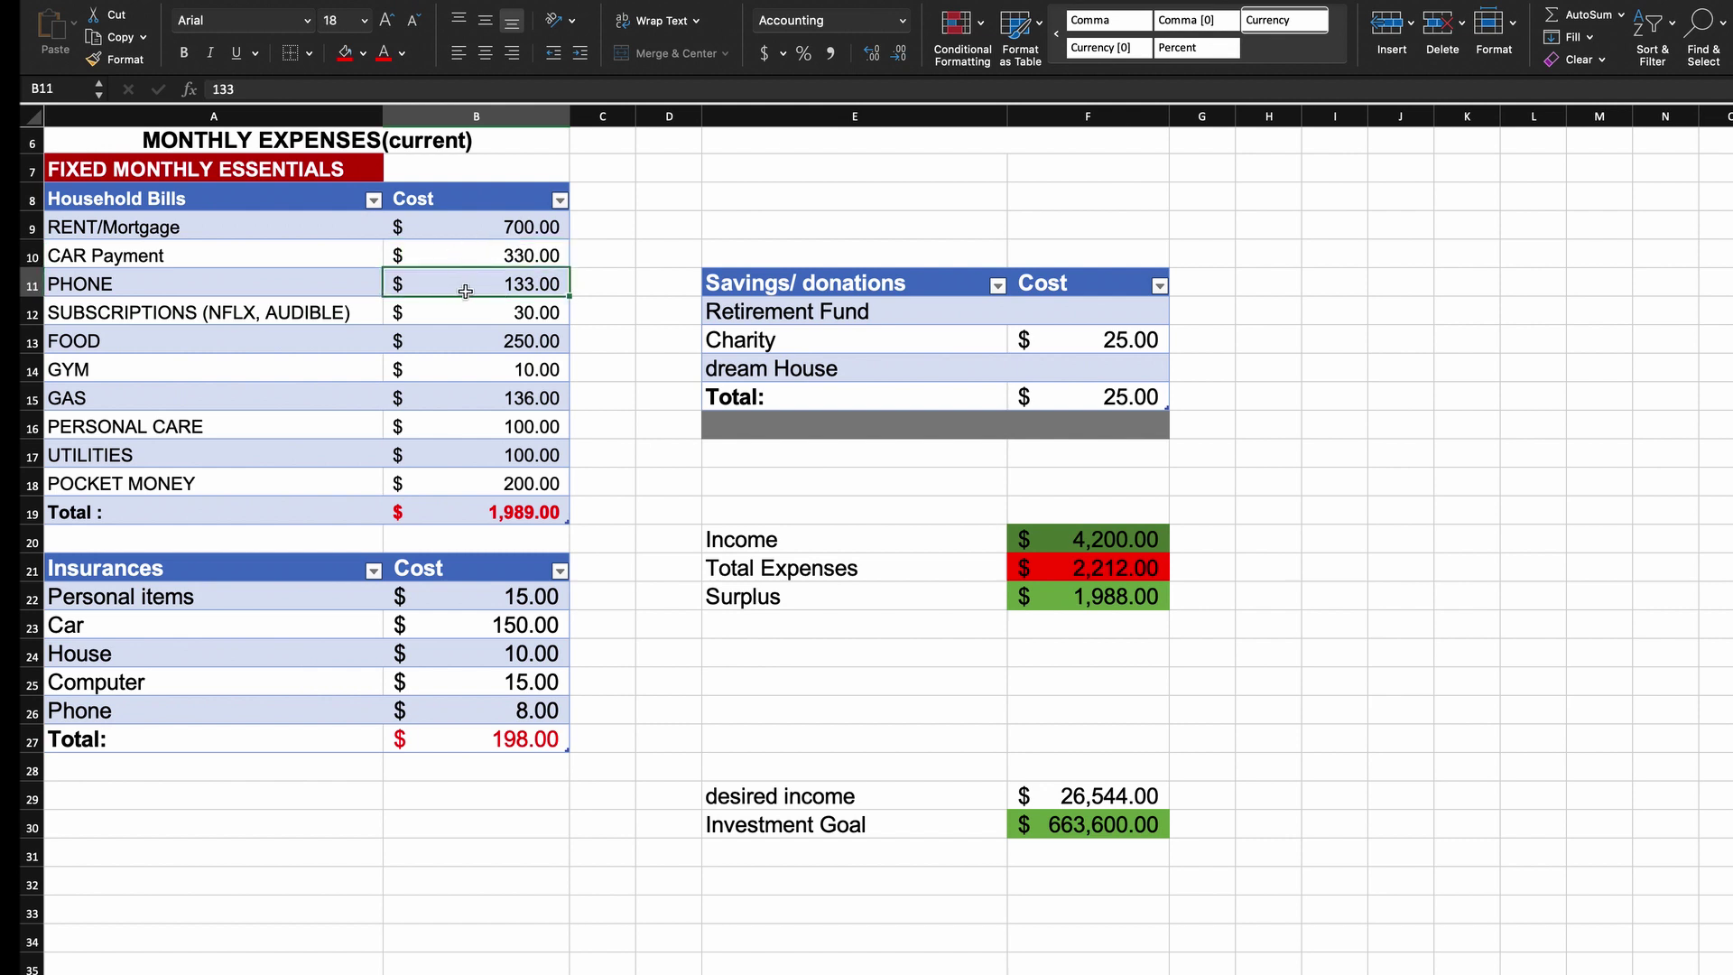
left_click(515, 259)
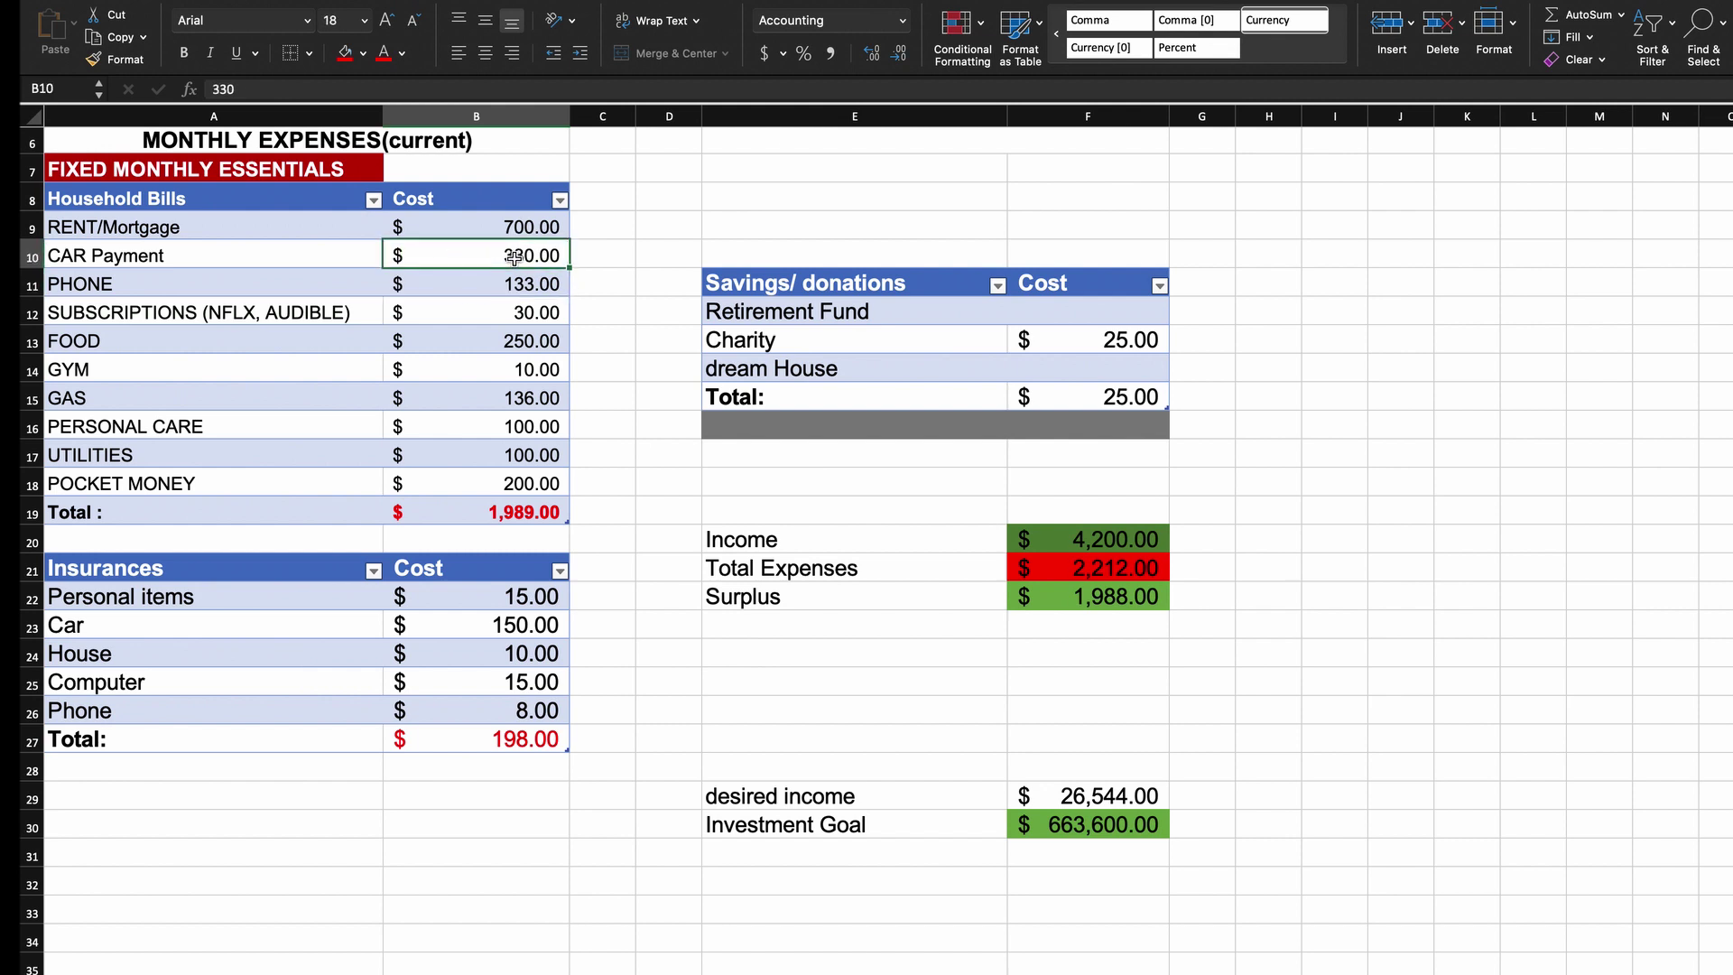
key("Delete")
left_click(600, 306)
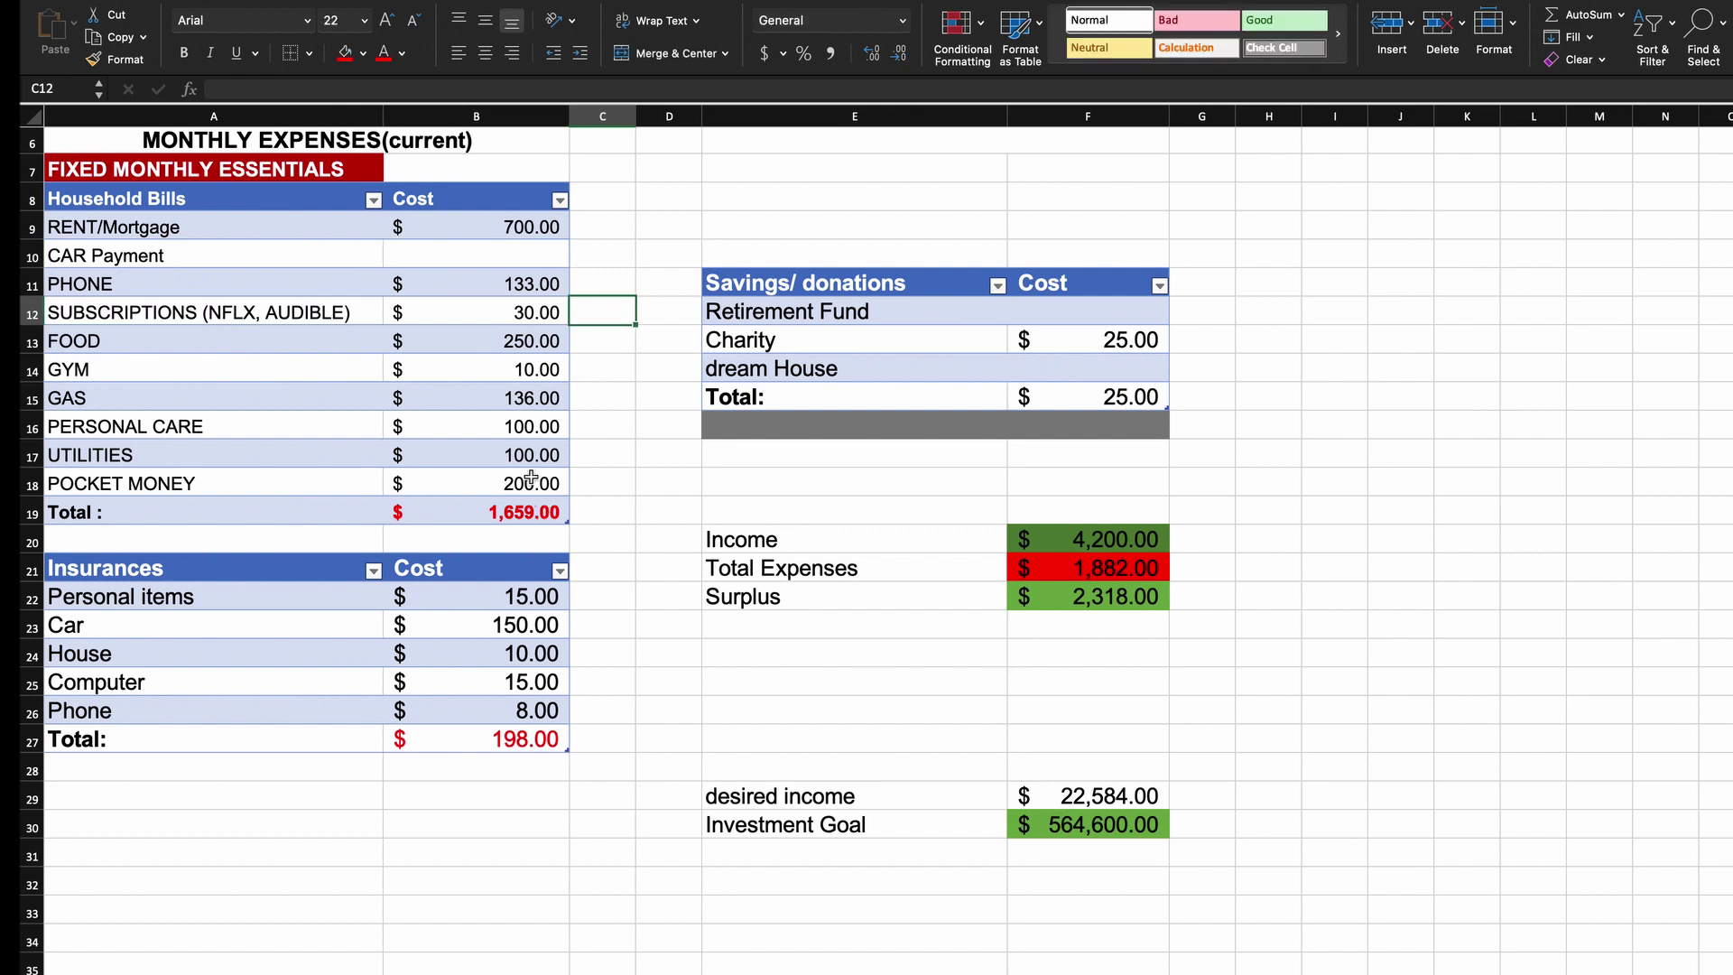
Review the GAS to POCKET MONEY amounts, the Total Expenses, the desired income and the Investment Goal.
left_click(522, 400)
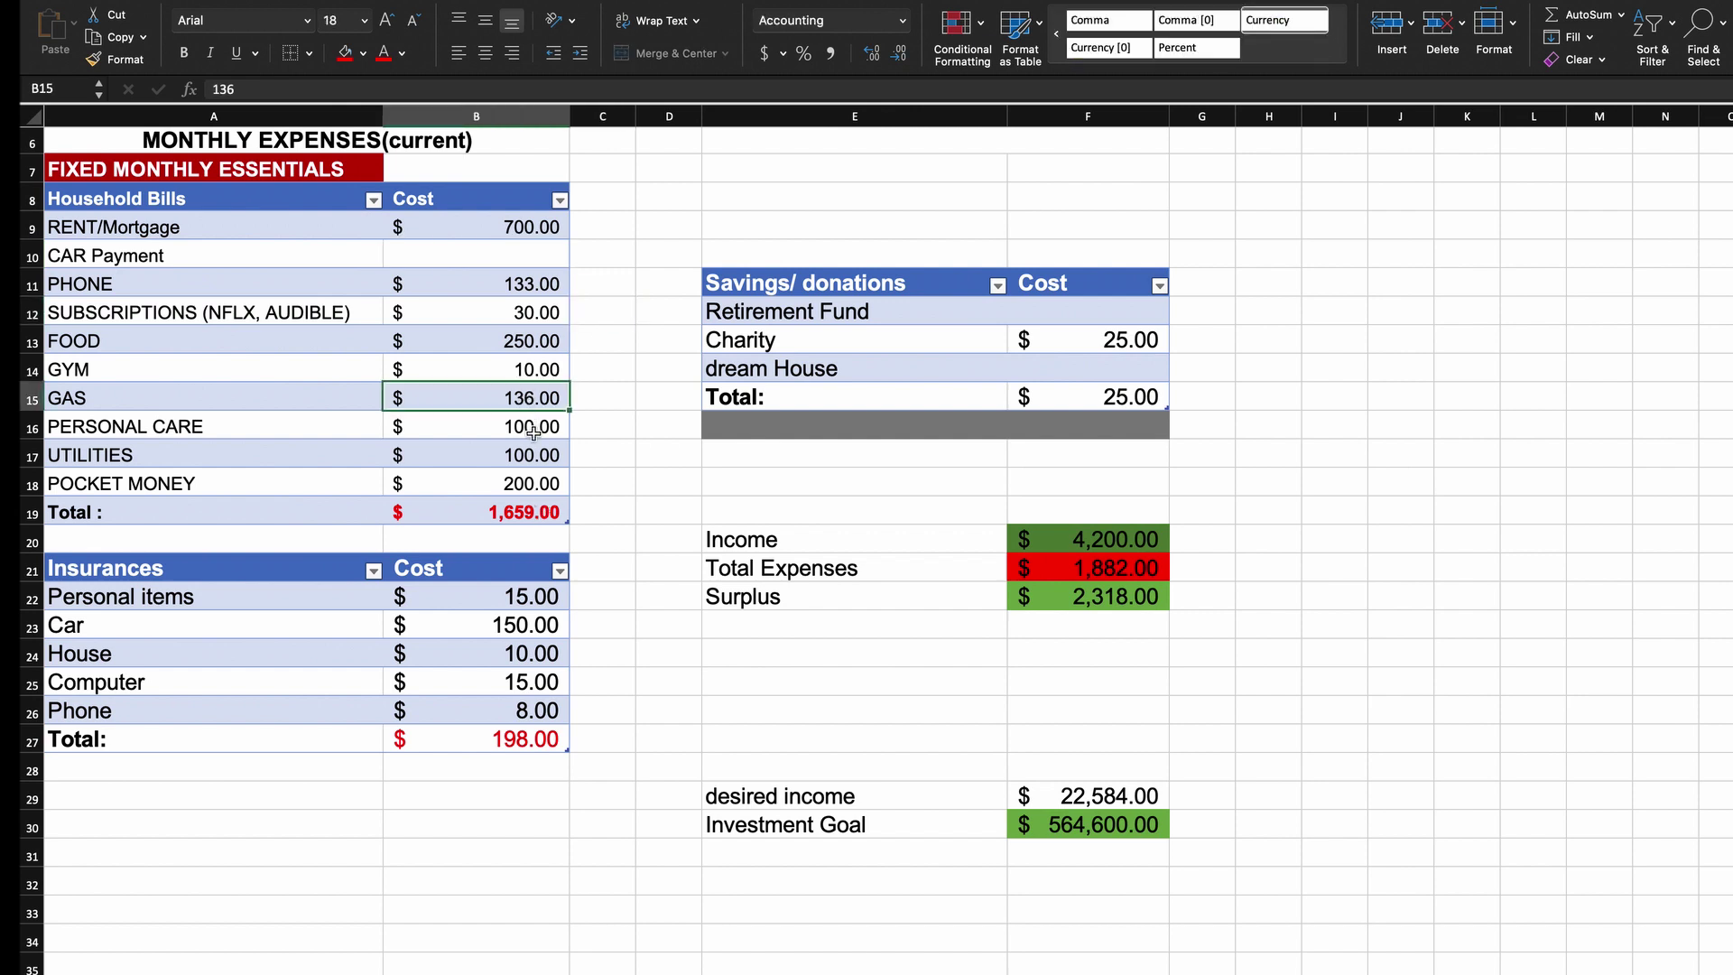
left_click(532, 432)
left_click(529, 456)
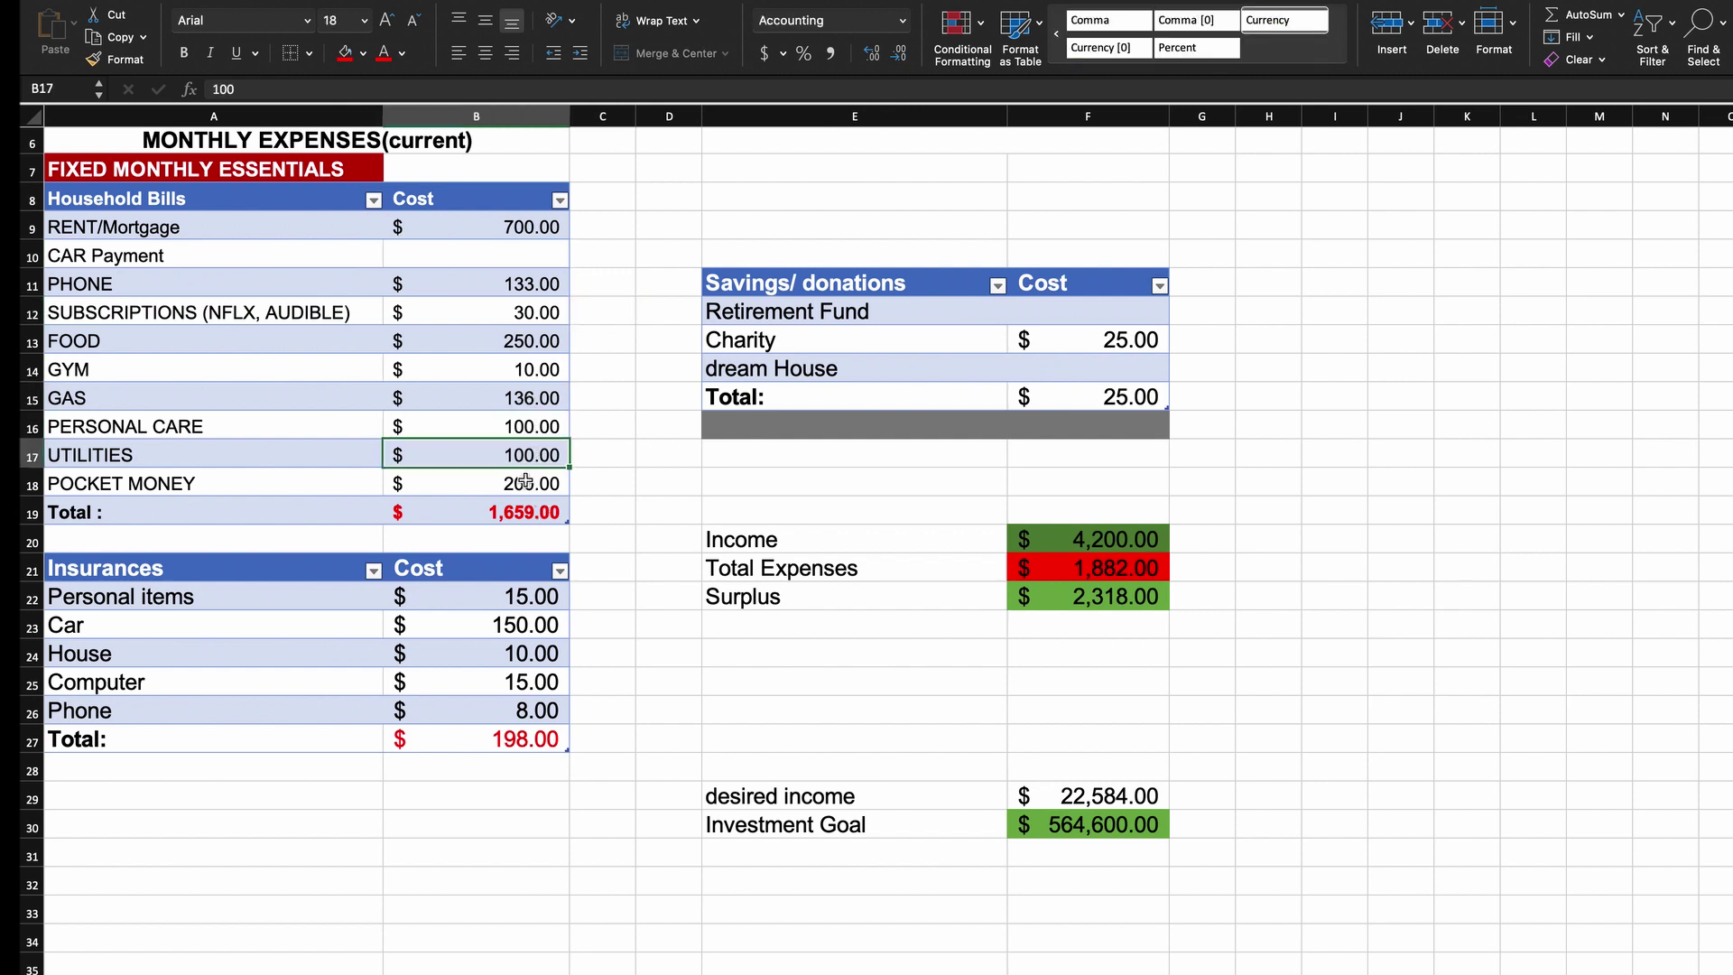
left_click(525, 482)
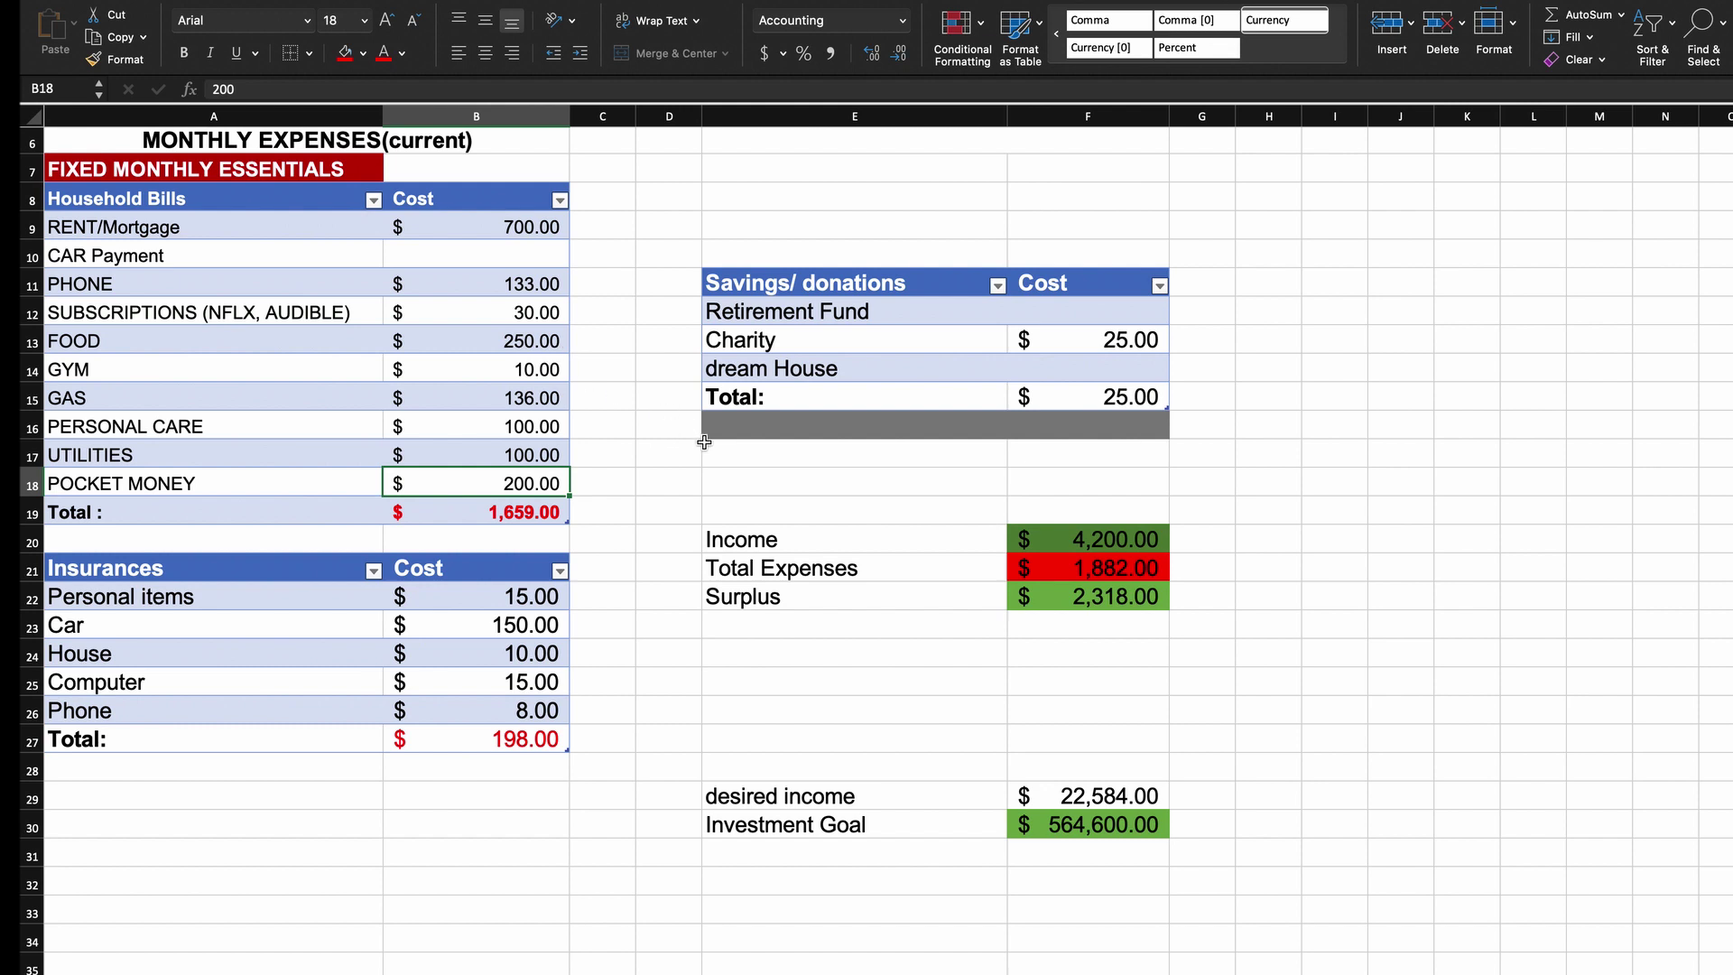
left_click(1079, 569)
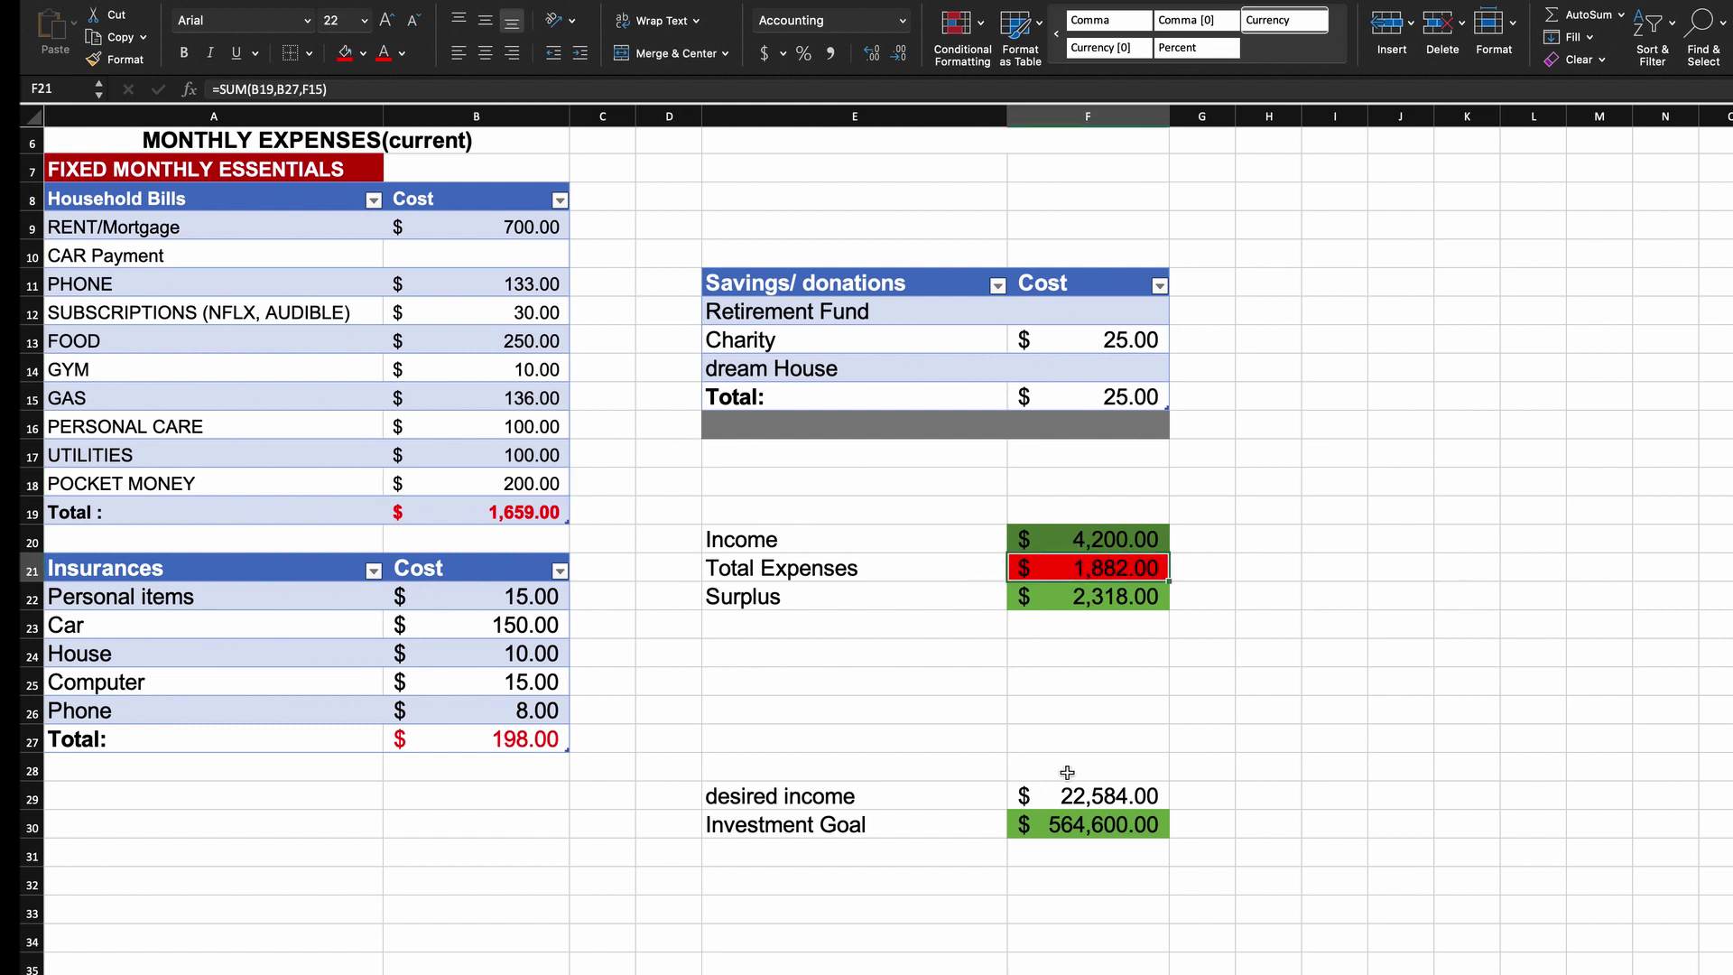
left_click(1082, 796)
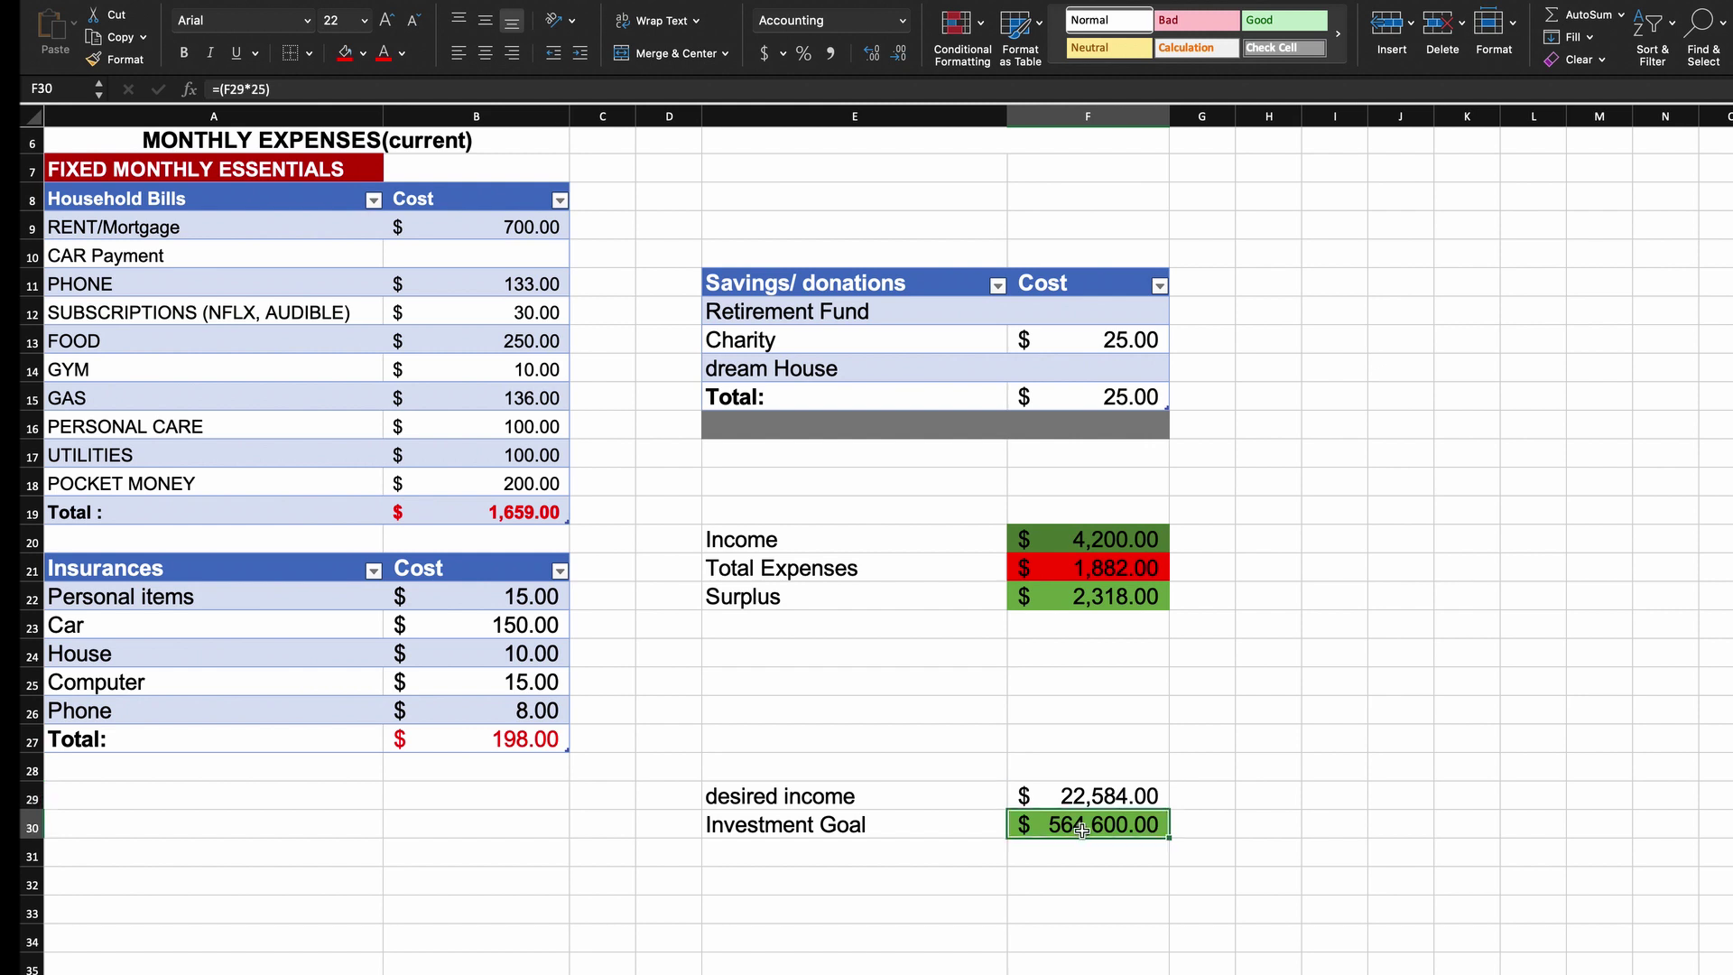
left_click(1080, 830)
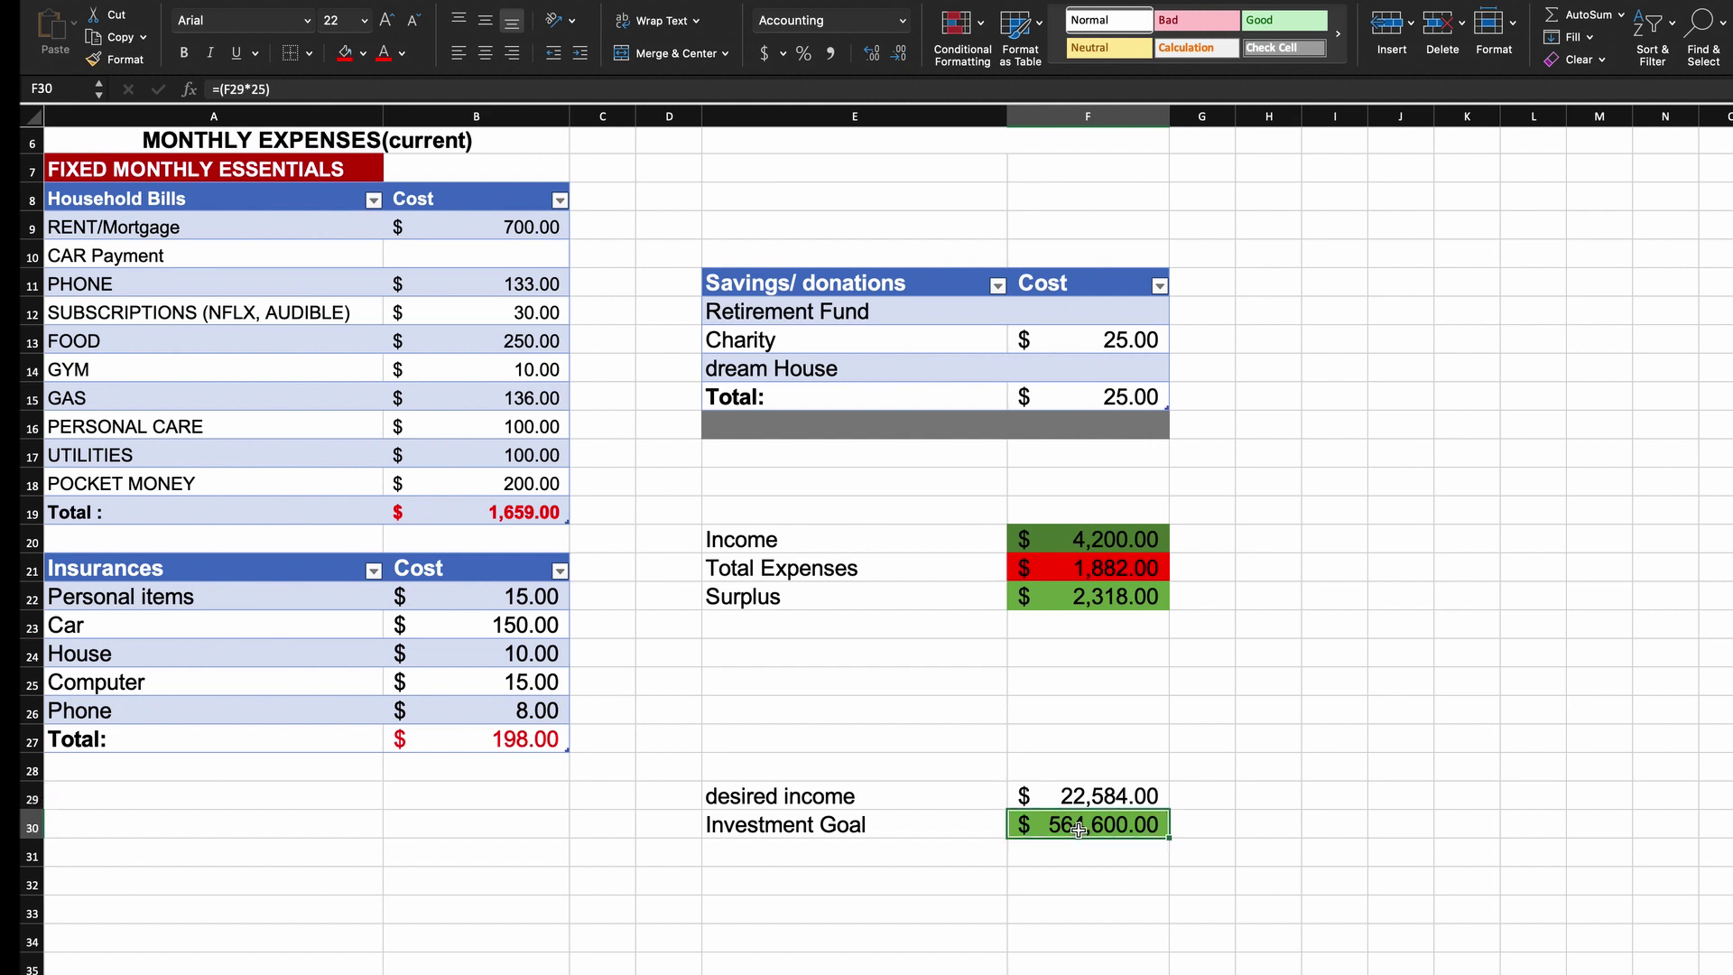